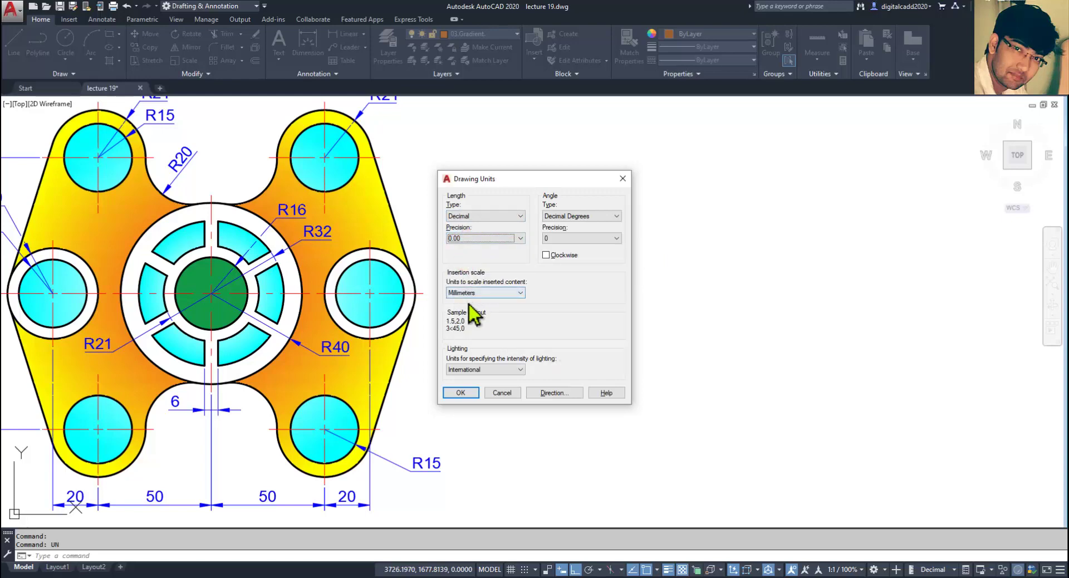
Accept the drawing units as decimal length with 0.00 precision and an insertion scale in millimeters.
left_click(472, 391)
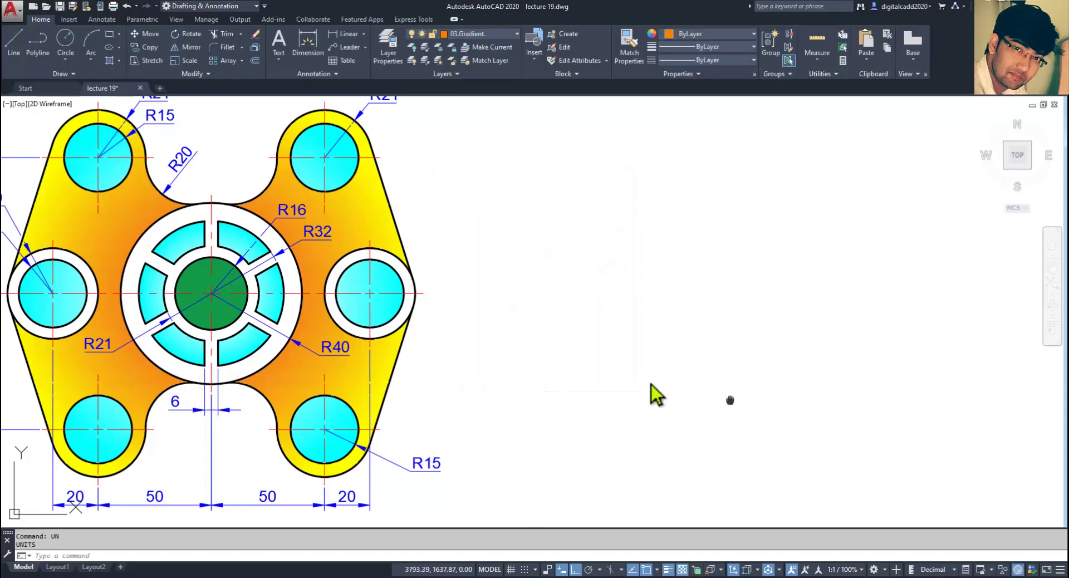
middle_click_drag(730, 398, 620, 374)
mouse_move(223, 329)
middle_mouse_down()
mouse_move(381, 316)
mouse_move(441, 379)
middle_mouse_up()
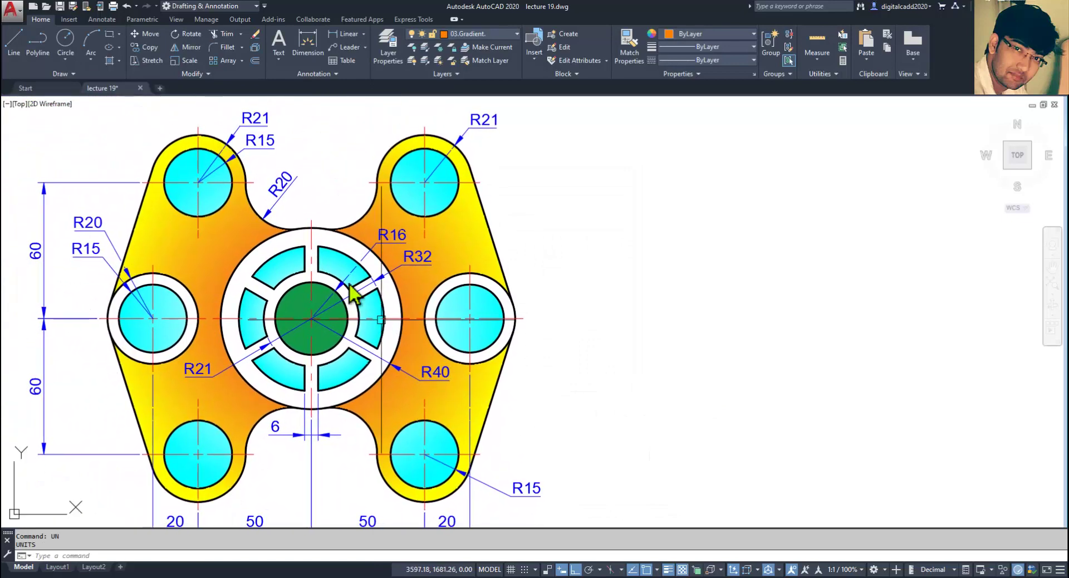
middle_click_drag(409, 428, 368, 388)
mouse_move(547, 397)
middle_mouse_down()
mouse_move(580, 400)
mouse_move(519, 370)
mouse_move(286, 372)
middle_mouse_up()
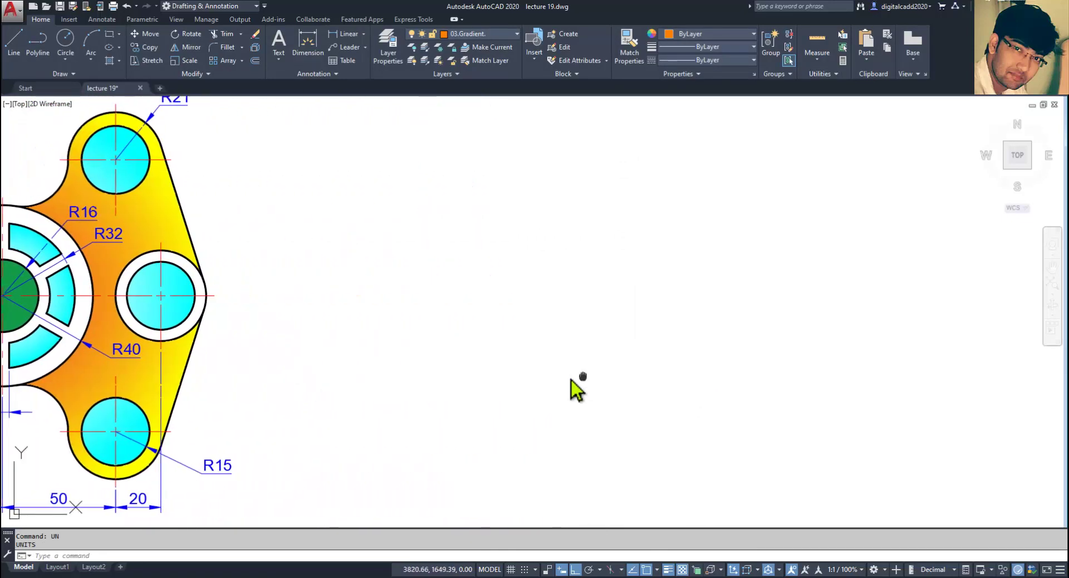
middle_click_drag(580, 374, 382, 377)
Review the page 7 exercise in the browser PDF, and make 01.Drawing. the current layer in AutoCAD.
key("alt+Tab")
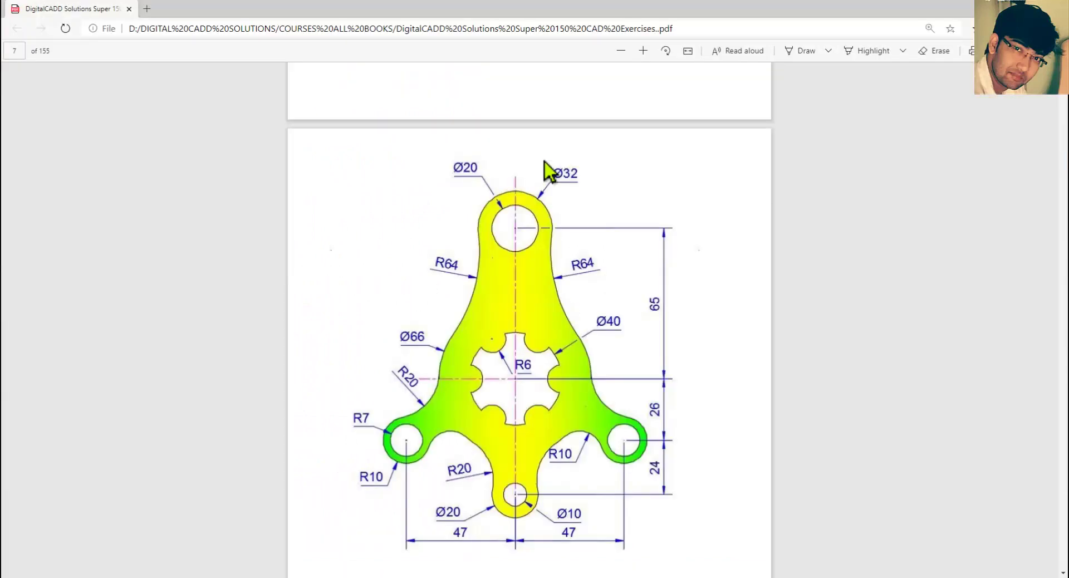
scroll(506, 431, "down", 2)
scroll(546, 309, "up", 1, "ctrl")
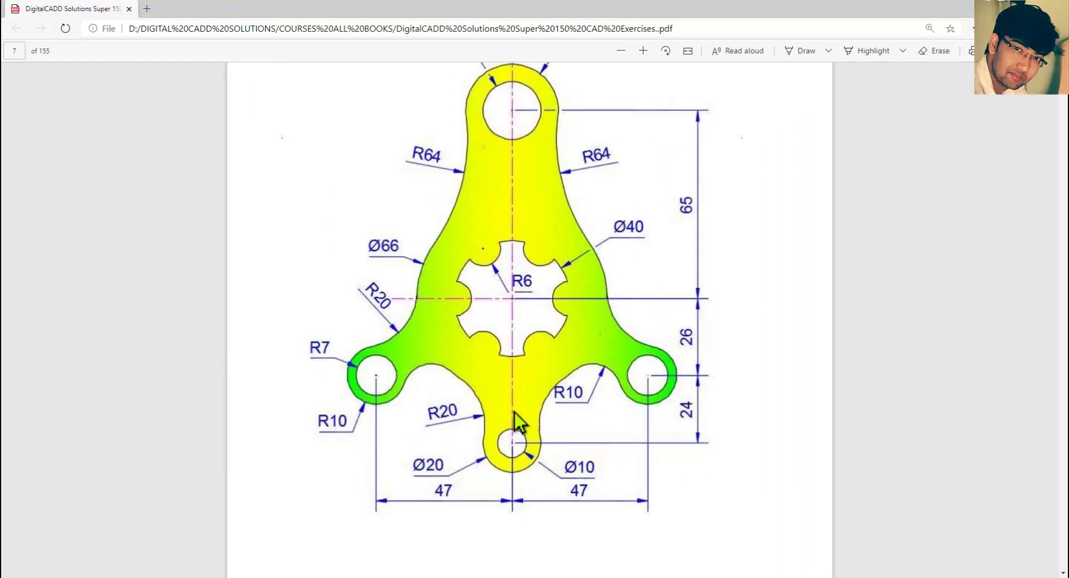
scroll(517, 415, "up", 2)
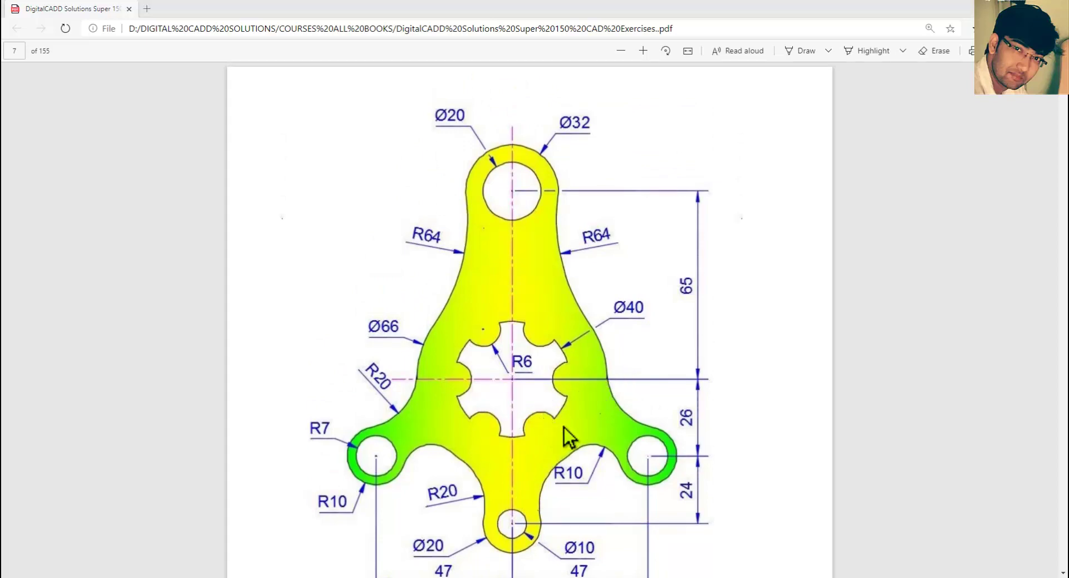
key("alt+Tab")
left_click(490, 34)
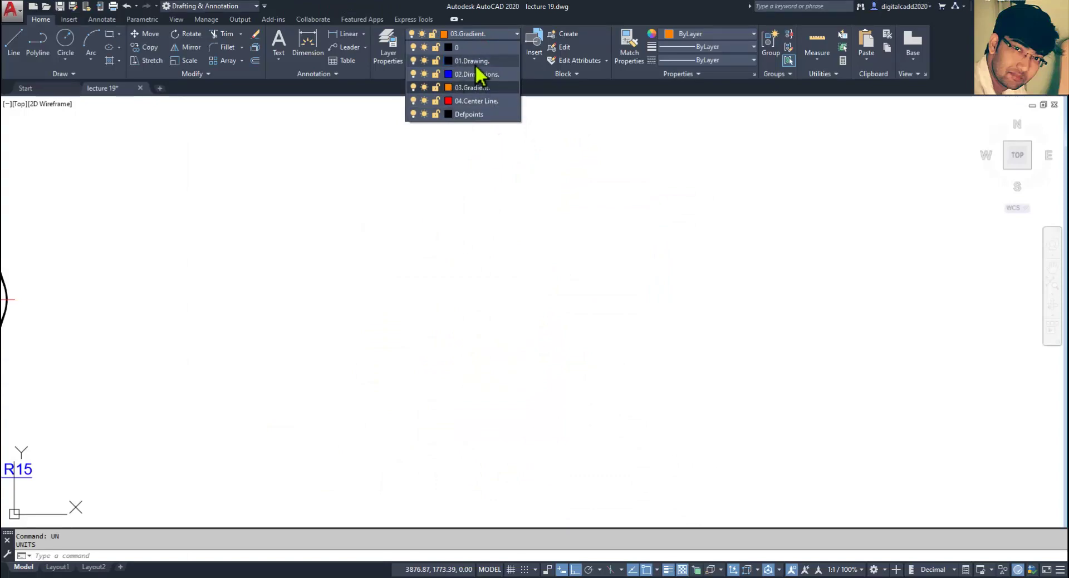
left_click(470, 60)
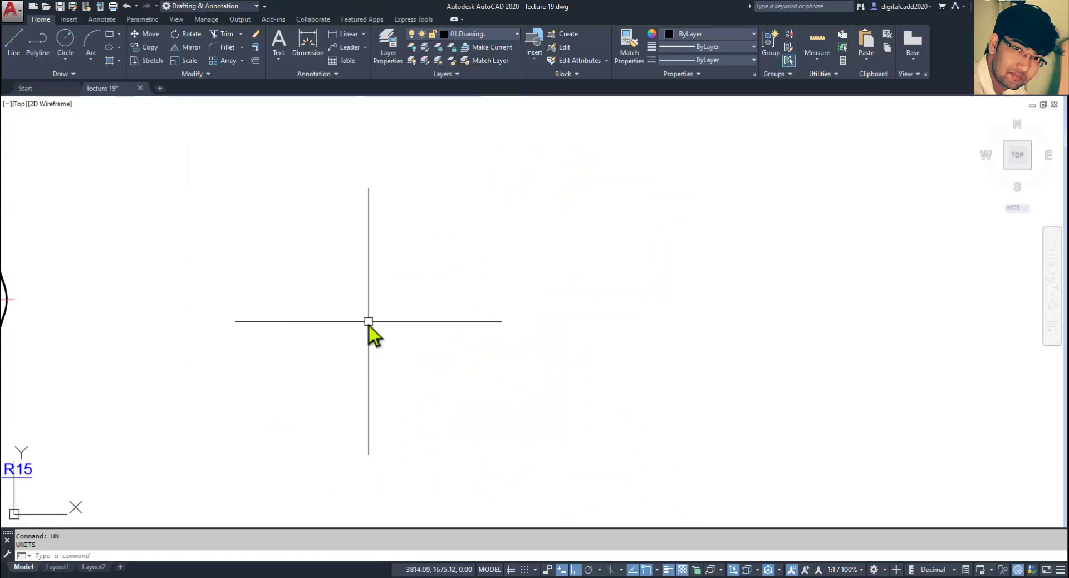
Draw a 66 mm diameter circle by center and diameter in the empty drawing area, checking the size in the PDF exercise.
mouse_move(456, 389)
middle_mouse_down()
mouse_move(490, 399)
mouse_move(480, 427)
mouse_move(283, 394)
middle_mouse_up()
mouse_move(555, 394)
middle_mouse_down()
mouse_move(434, 406)
mouse_move(238, 402)
middle_mouse_up()
key("alt+Tab")
scroll(578, 413, "down", 3)
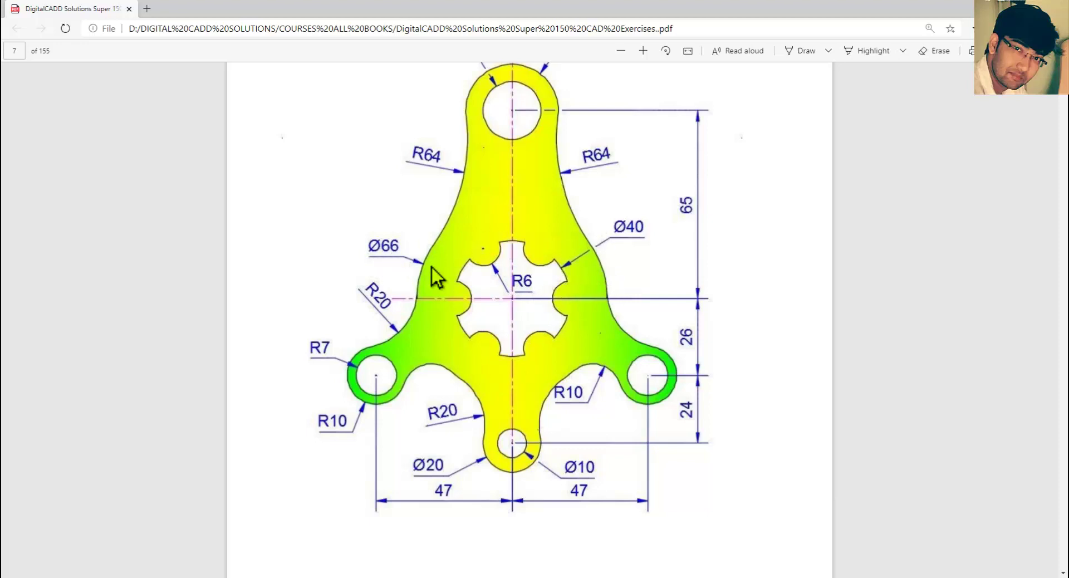
key("alt+Tab")
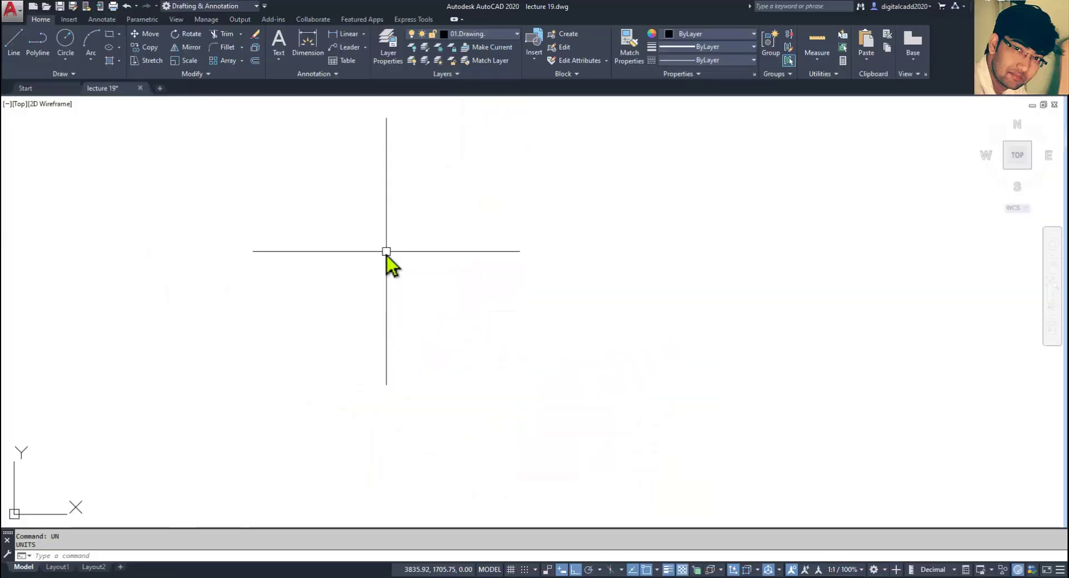
left_click(65, 60)
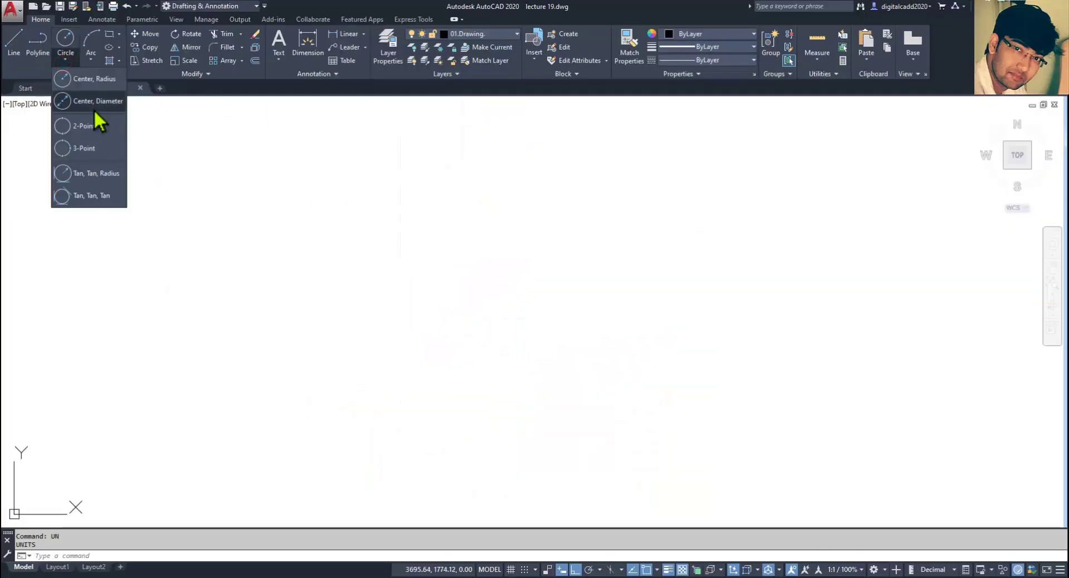
left_click(92, 103)
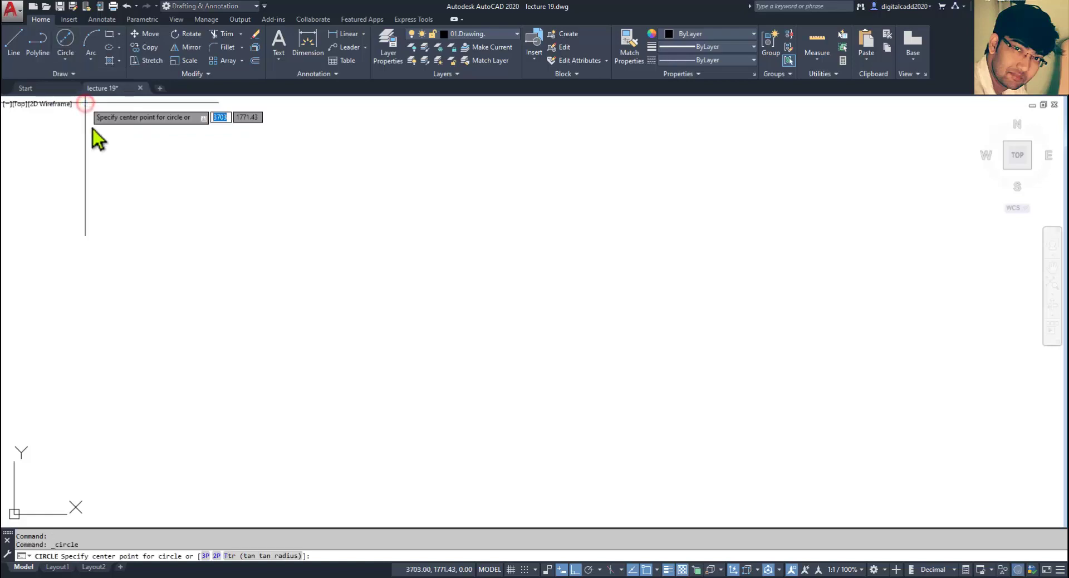
left_click(505, 297)
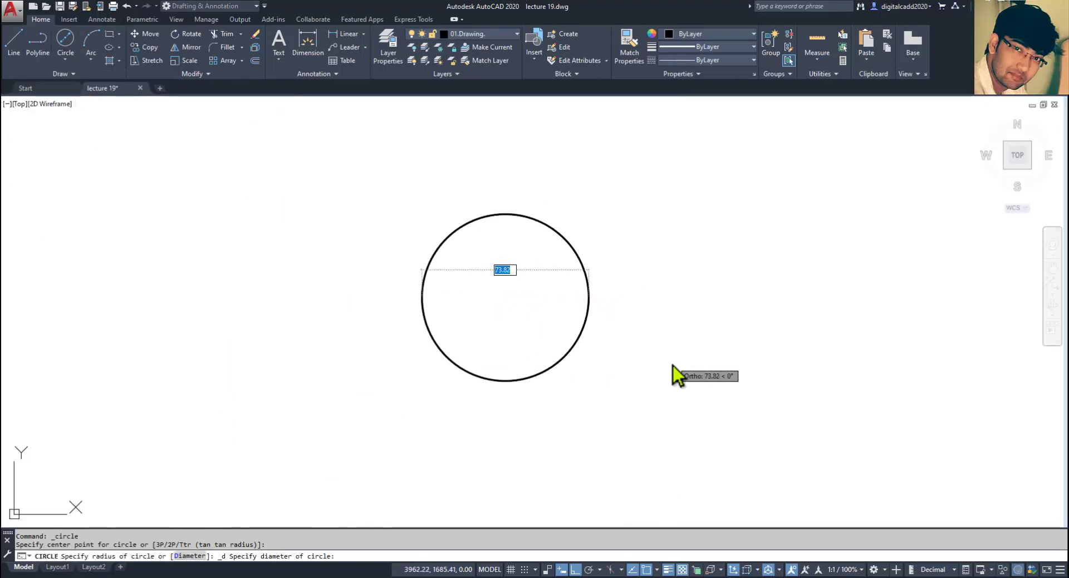
key("alt+Tab")
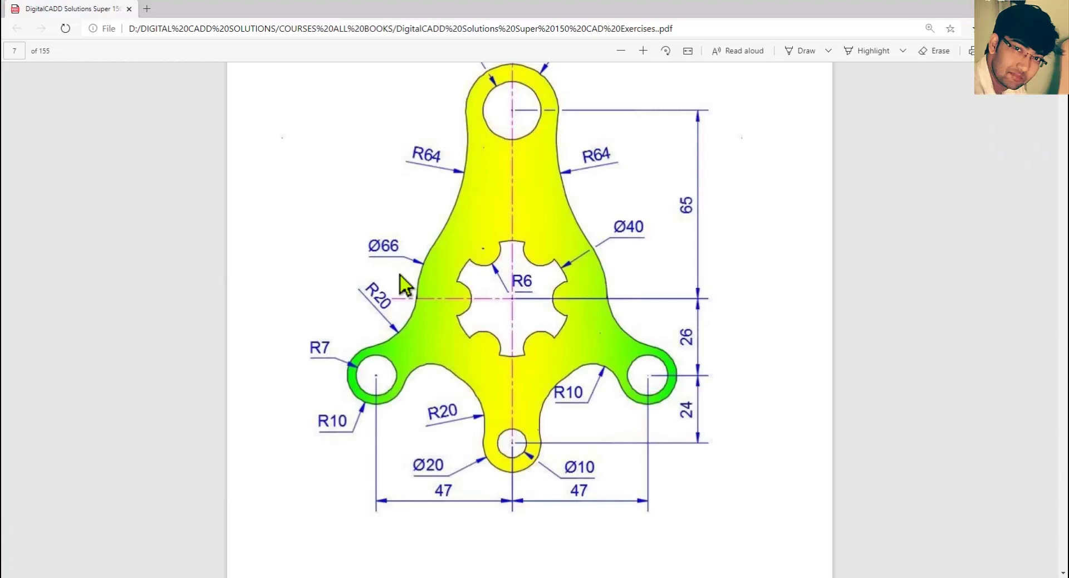
key("alt+Tab")
type("66")
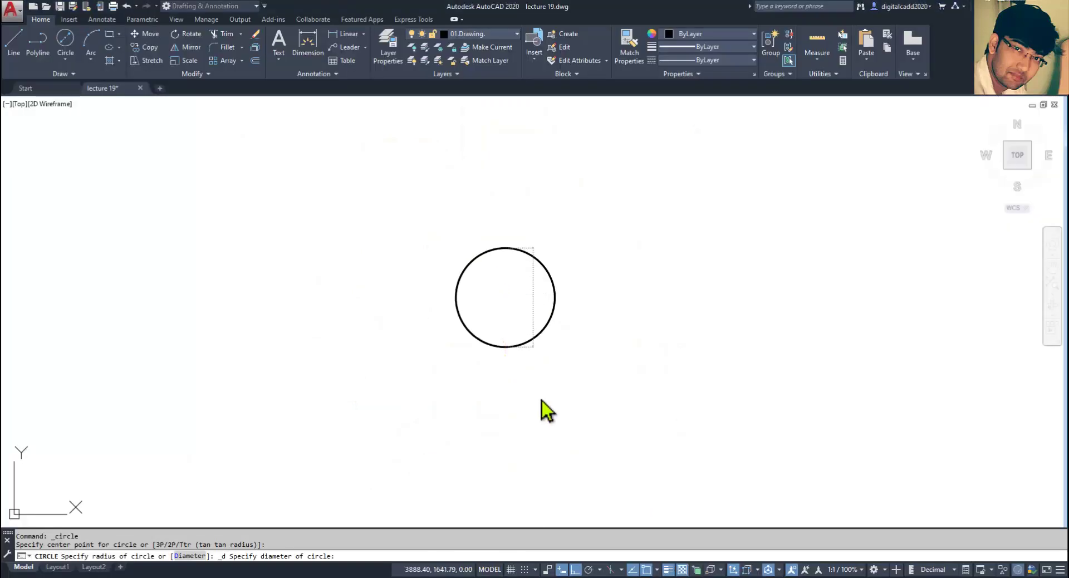
key("Return")
middle_click_drag(560, 375, 557, 389)
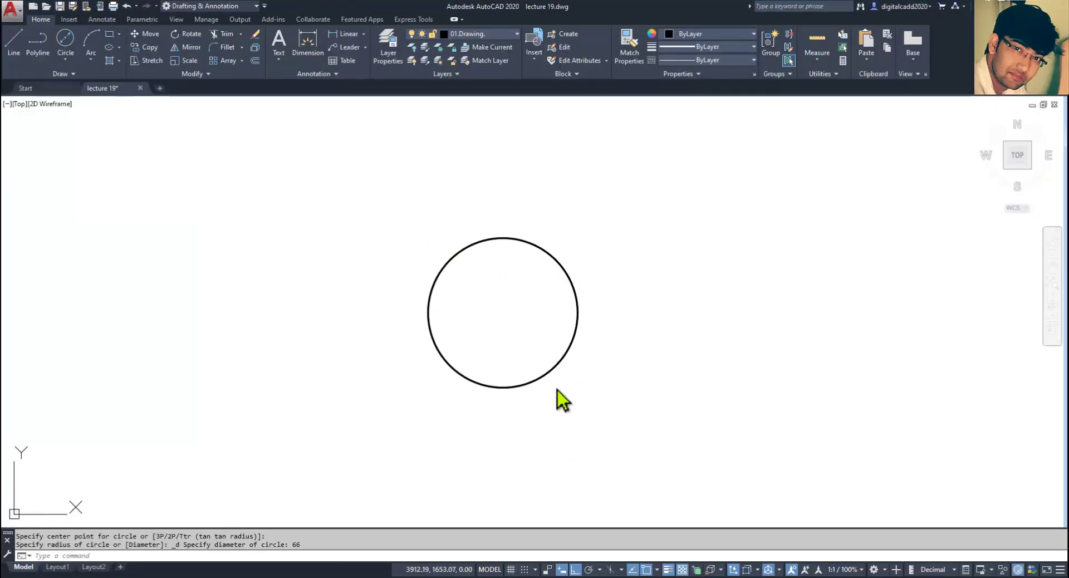
Draw a 40 mm diameter circle concentric with the 66 mm circle, following the PDF exercise.
key("alt+Tab")
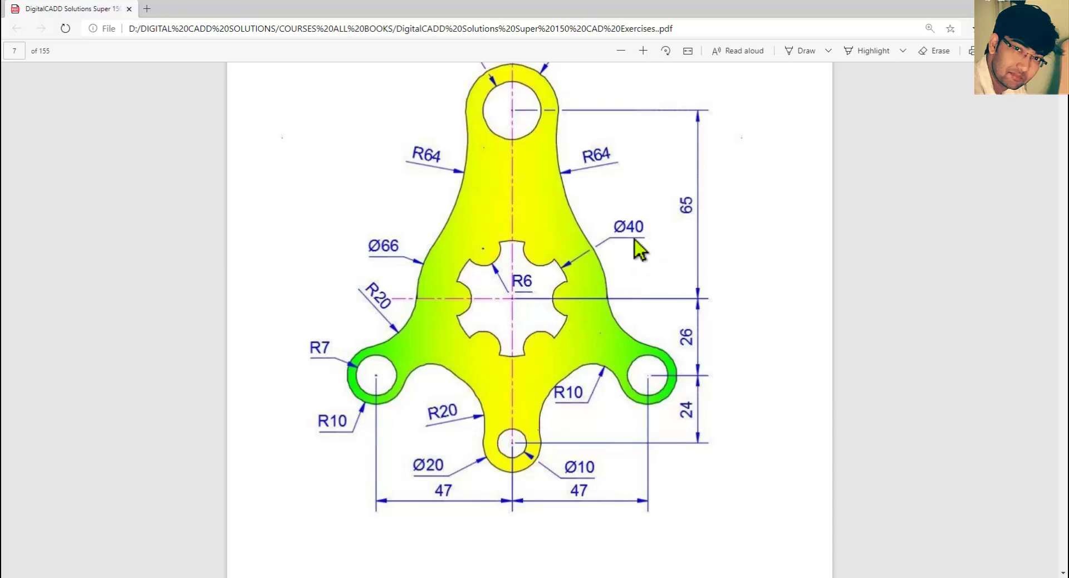
key("alt+Tab")
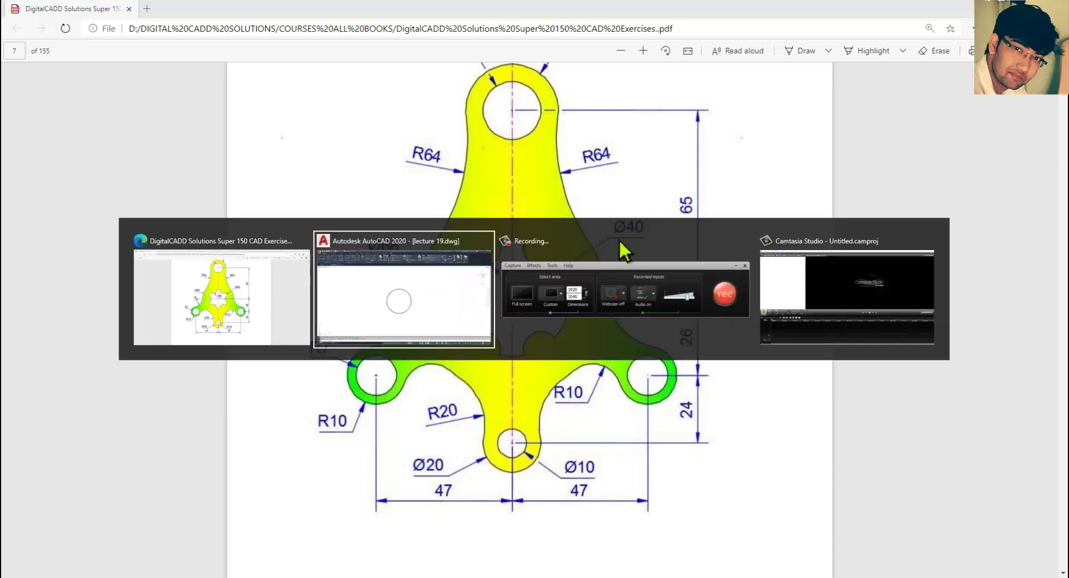
left_click(65, 44)
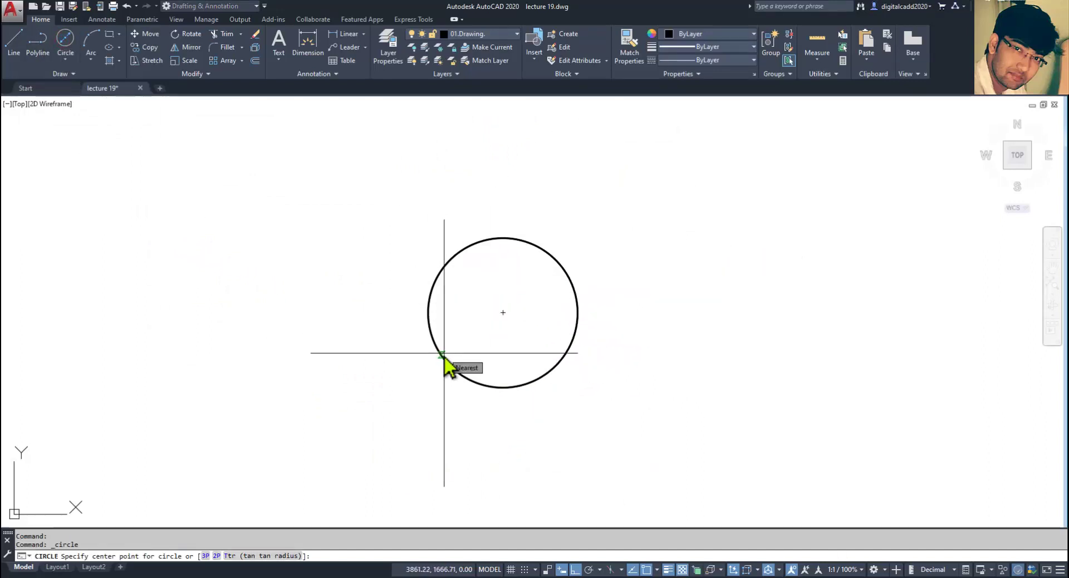
left_click(503, 313)
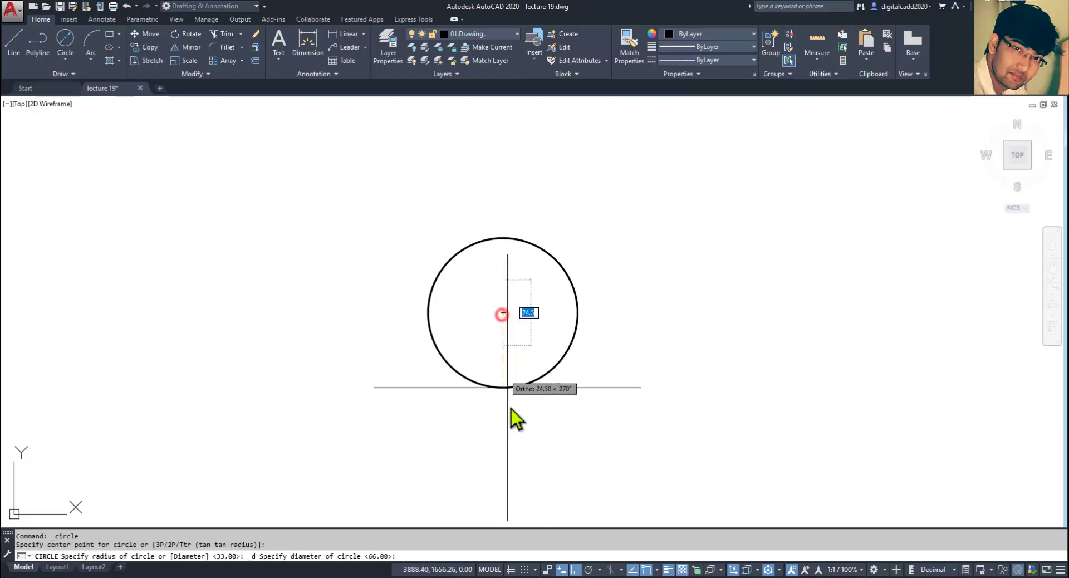
type("40")
key("Return")
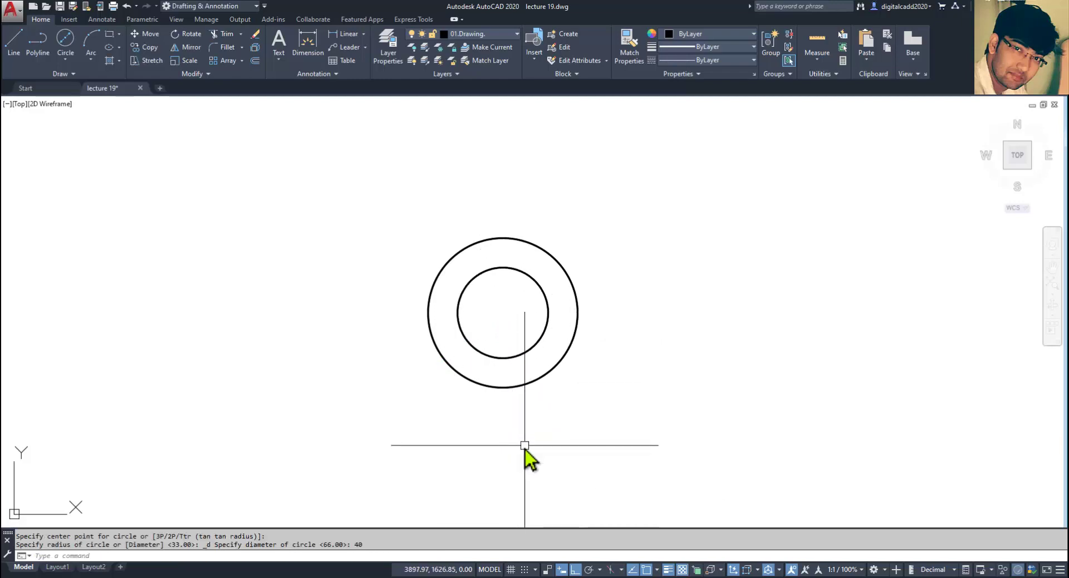
Draw a 6 mm radius circle centered on the right quadrant of the 40 mm circle, as in the PDF exercise.
key("alt+Tab")
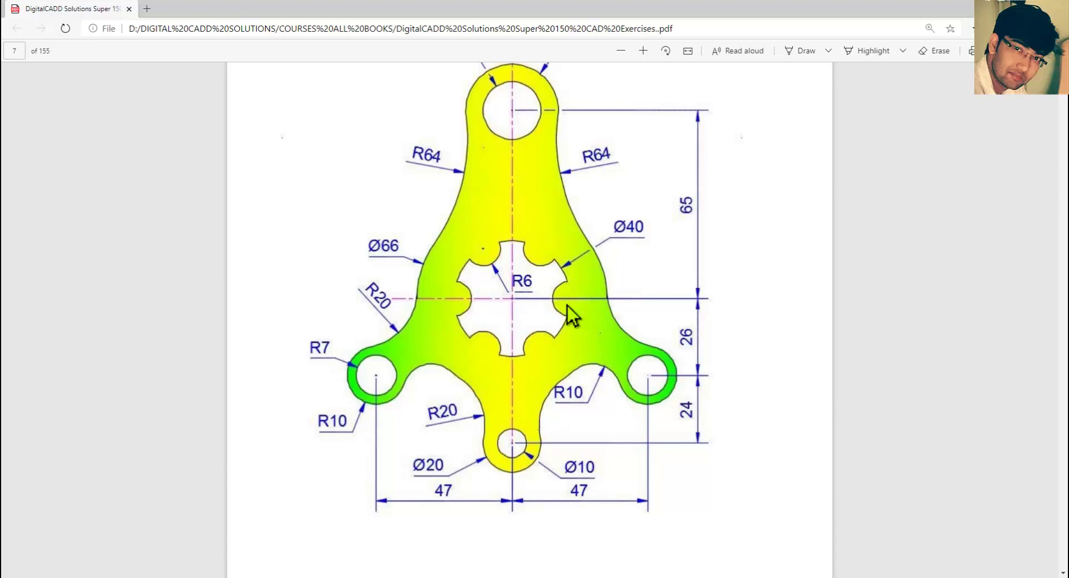
key("alt+Tab")
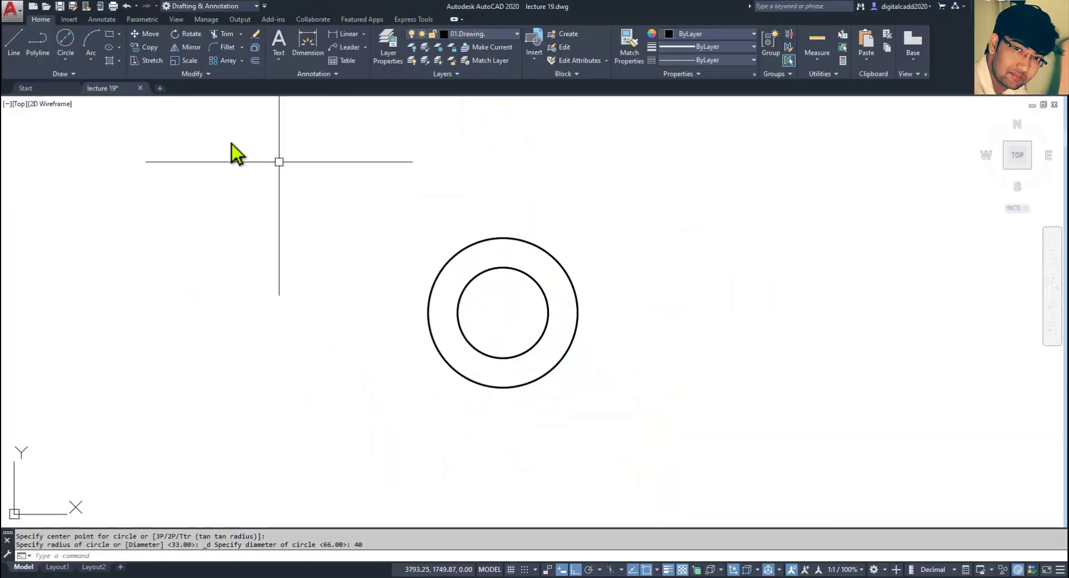
left_click(73, 56)
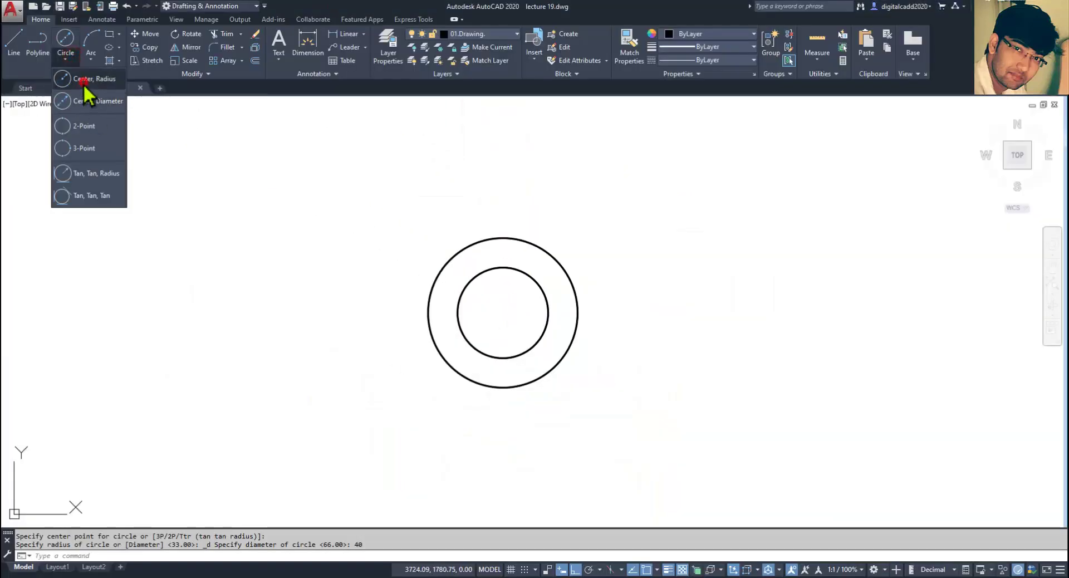
left_click(83, 82)
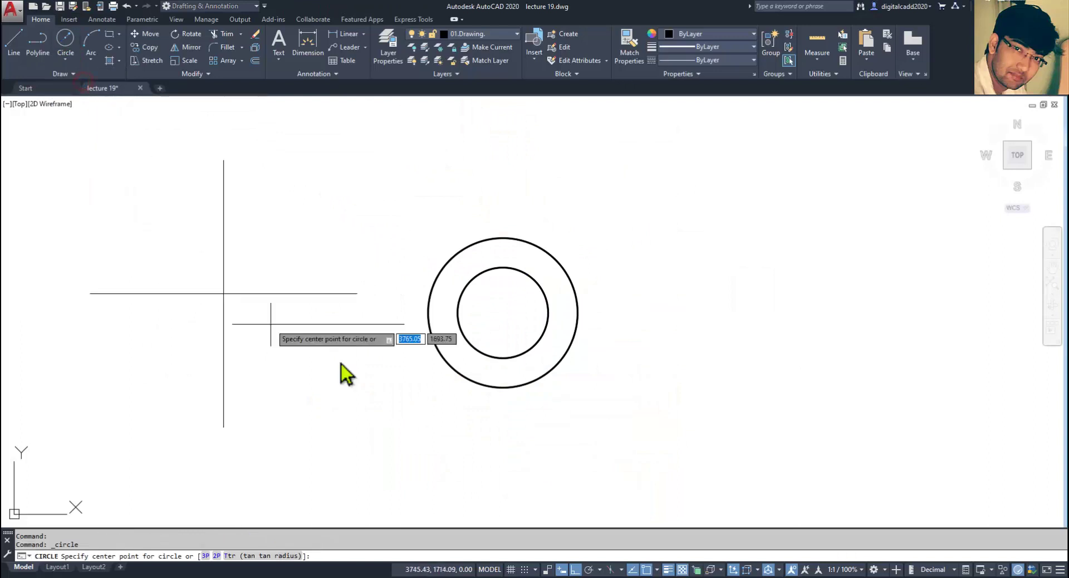
left_click(548, 313)
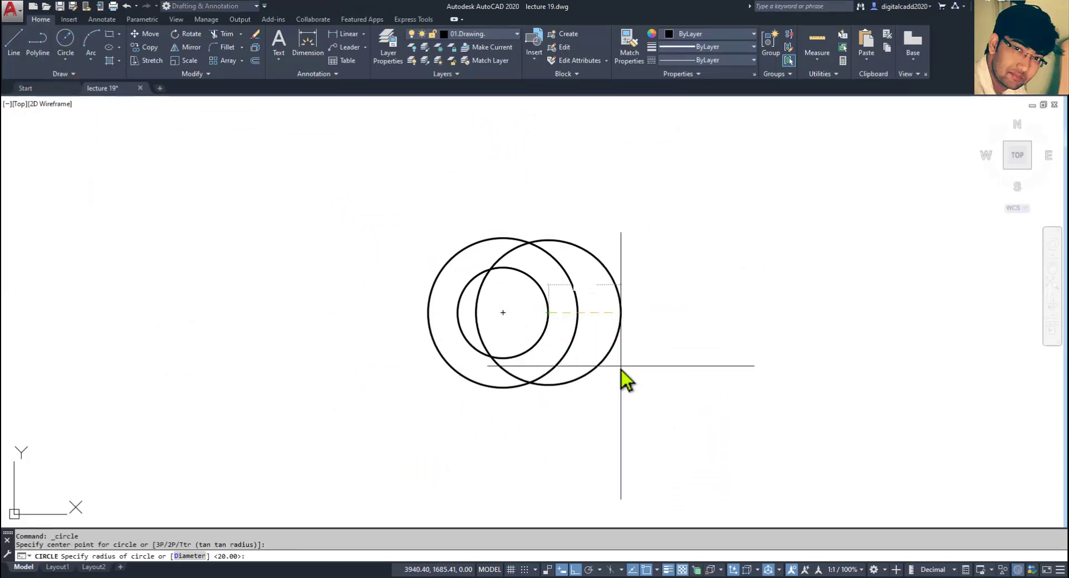
type("6")
key("Return")
Trim the outer part of the 6 mm radius circle and the 40 mm circle's segment inside it to form a notch.
scroll(576, 329, "up", 4)
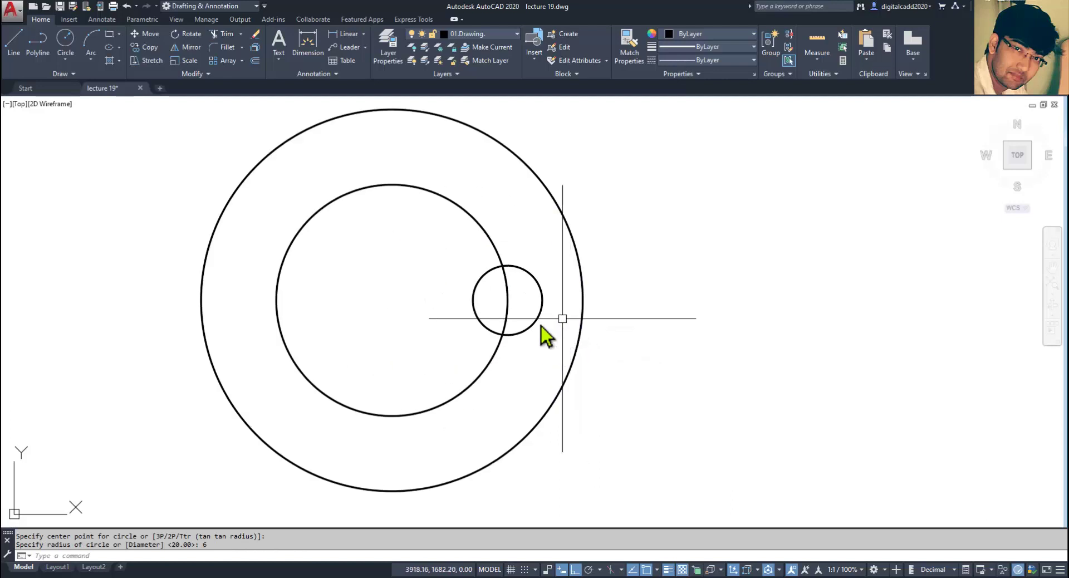
type("tr")
key("Return")
key("Return")
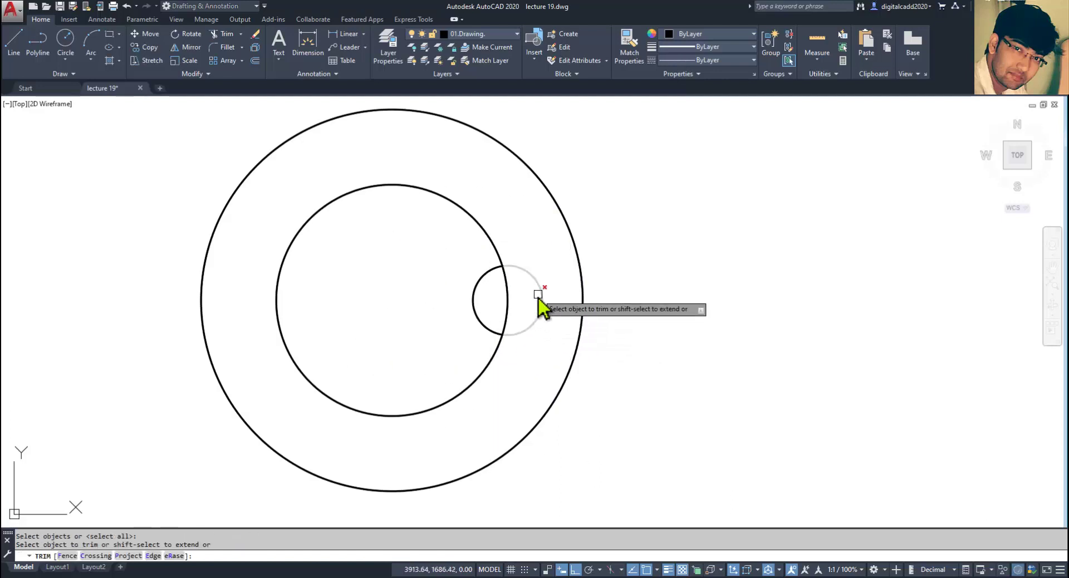
left_click(539, 302)
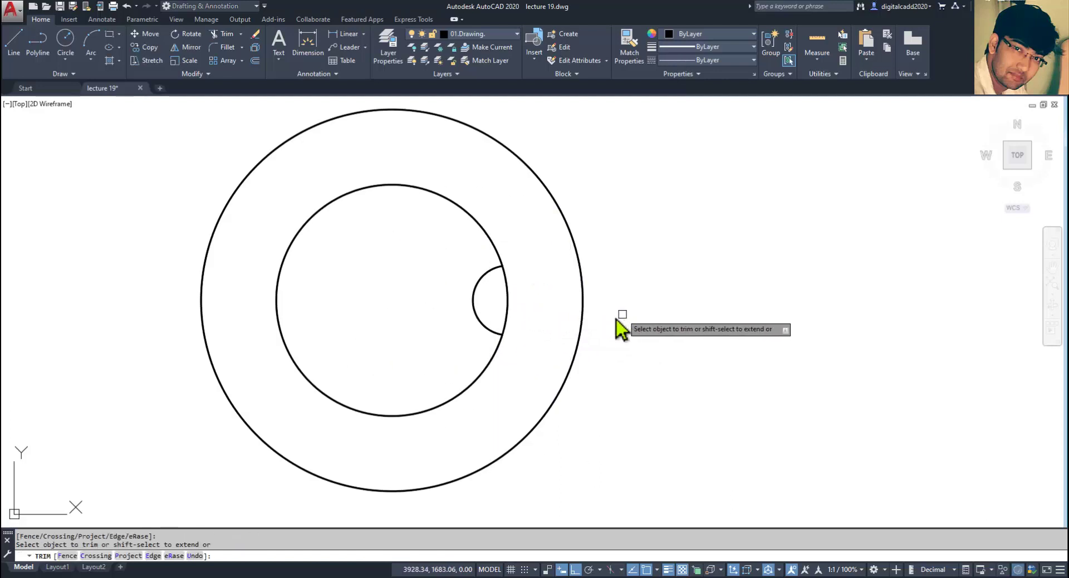
left_click(504, 288)
key("Escape")
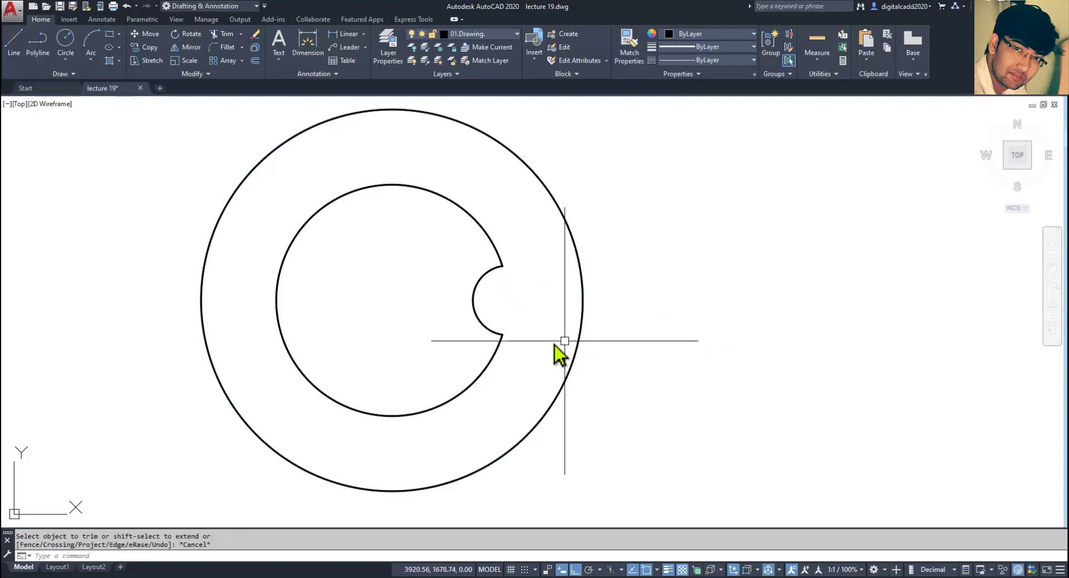
Create an associative polar array of the 6 mm radius notch arc around the circles' center, with 6 items filling 360 degrees.
left_click(484, 330)
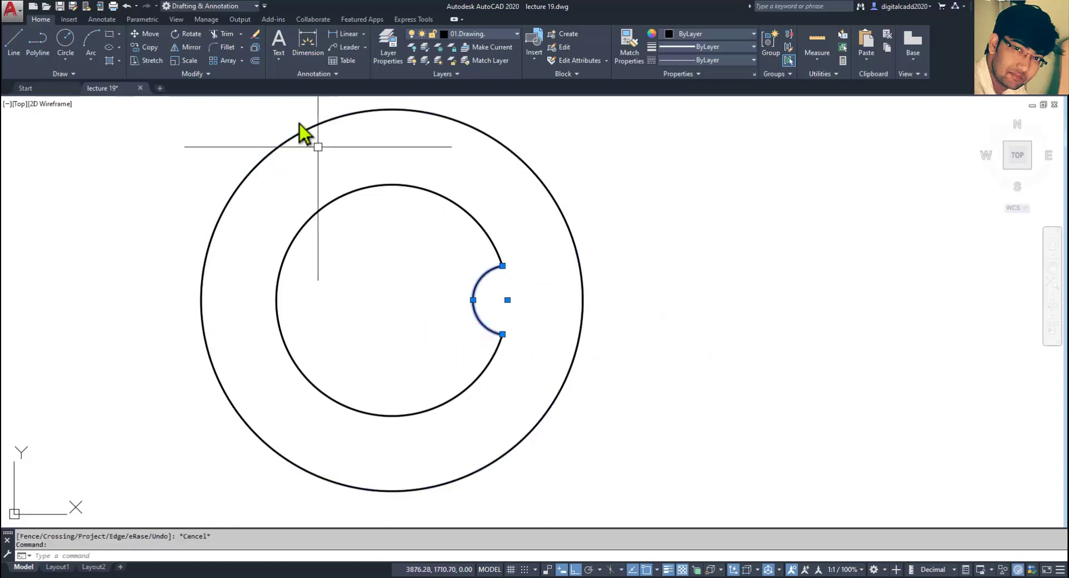
left_click(242, 60)
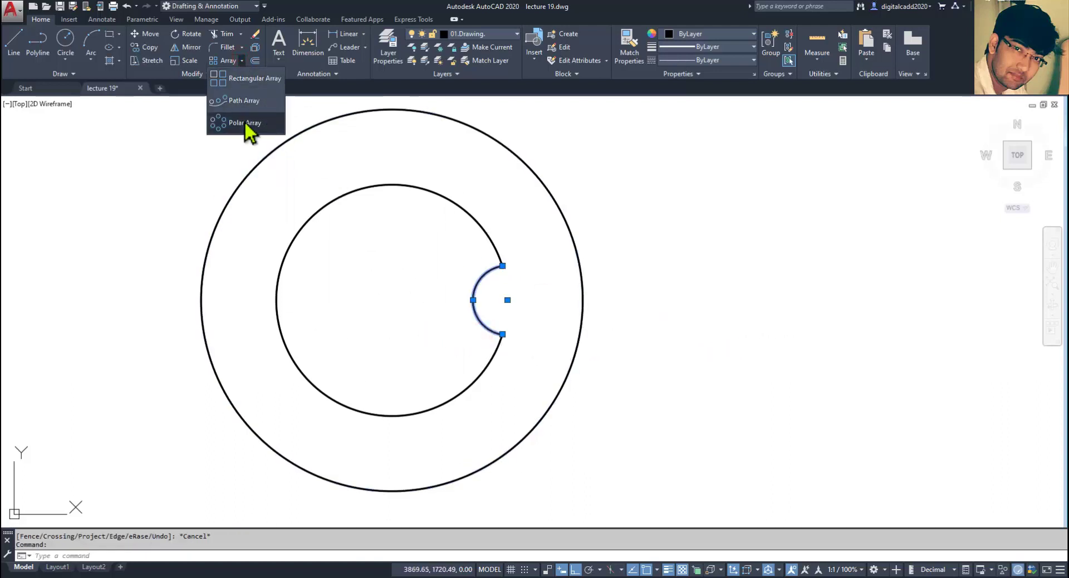
left_click(240, 120)
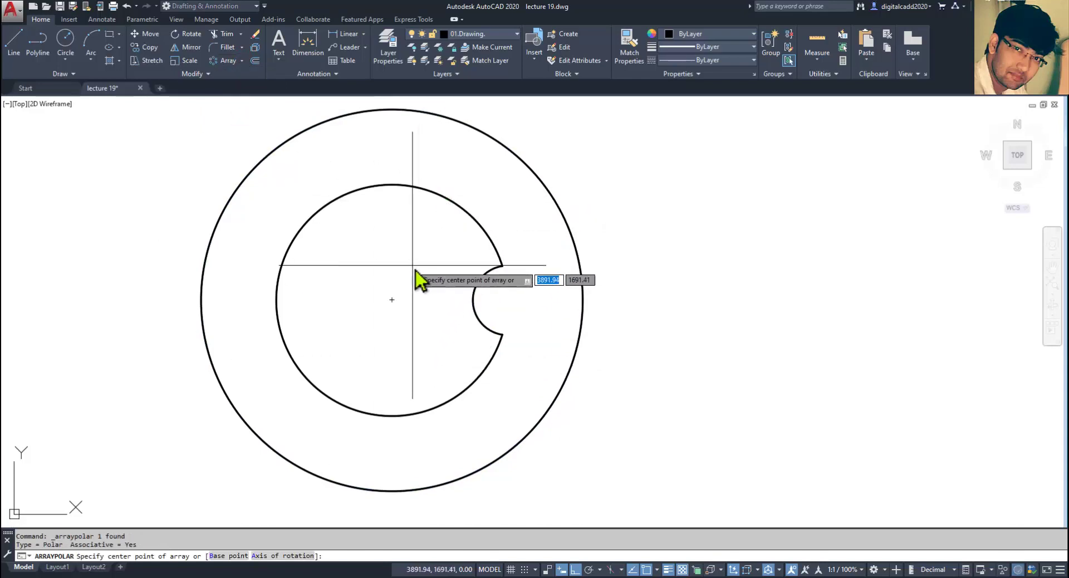
left_click(393, 300)
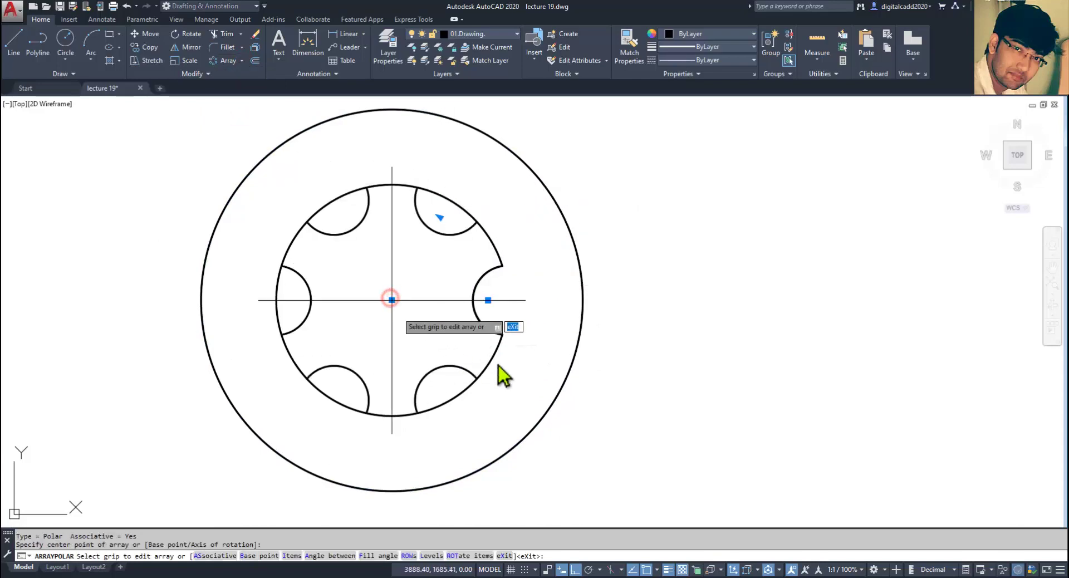
key("alt+Tab")
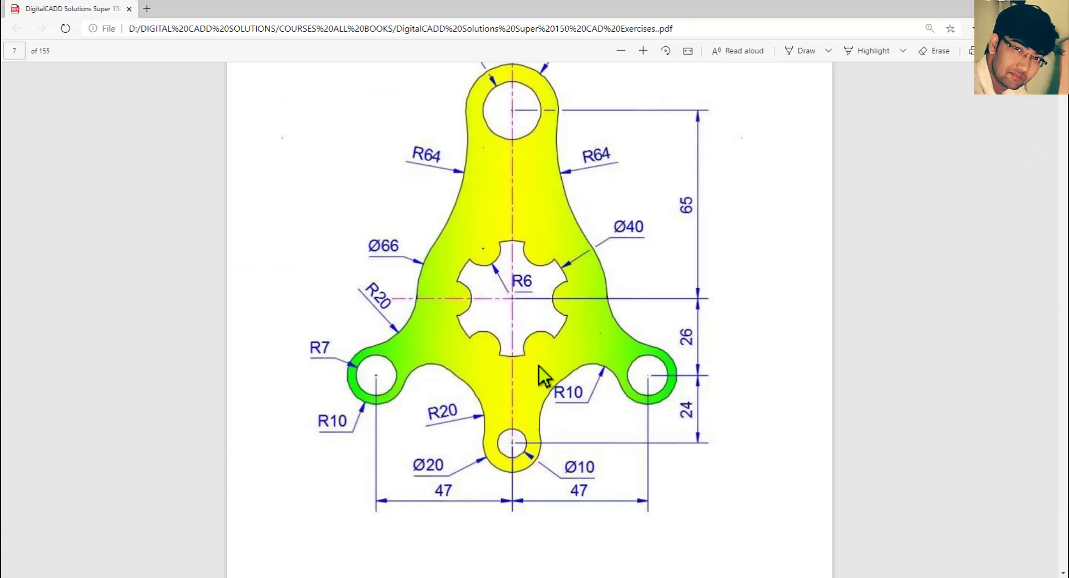
key("alt+Tab")
left_click(131, 32)
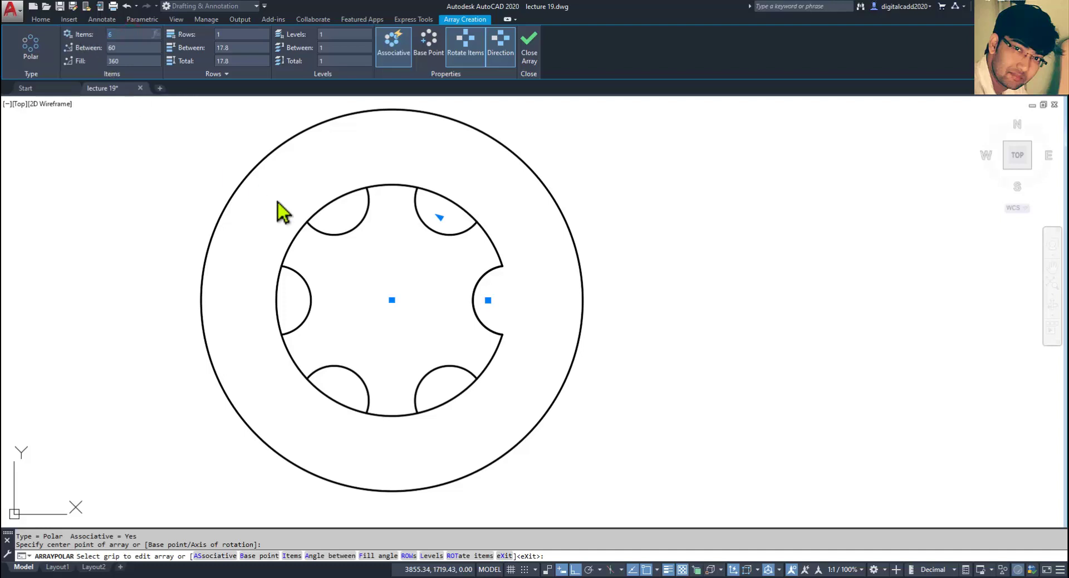
left_click(529, 60)
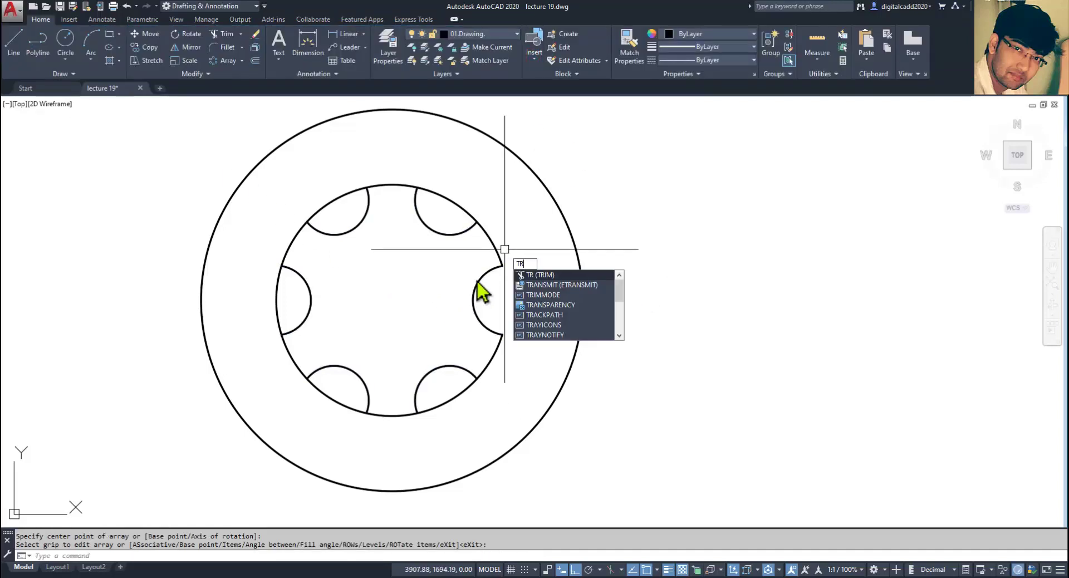
Trim away the 40 mm circle's segments across the other five arrayed notch arcs to open the notches.
key("Return")
key("Return")
left_click(454, 209)
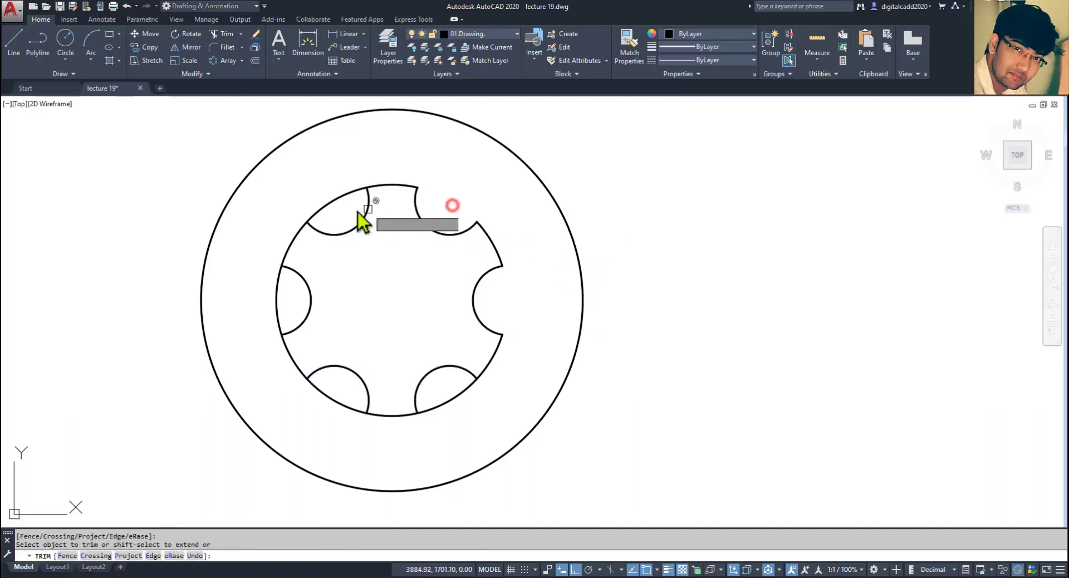
left_click(346, 193)
left_click(278, 287)
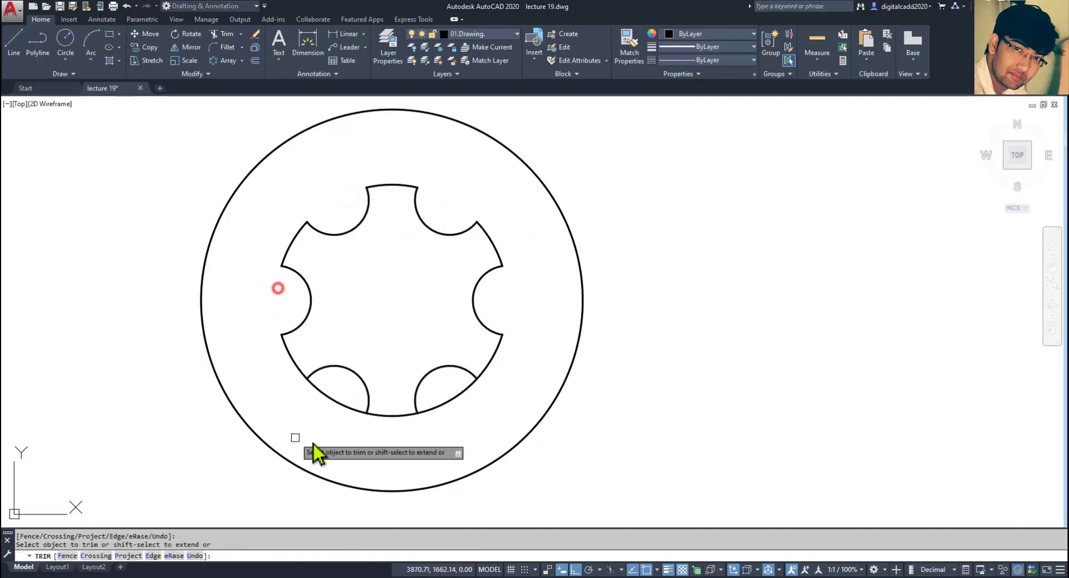
left_click(342, 400)
left_click(446, 402)
key("Escape")
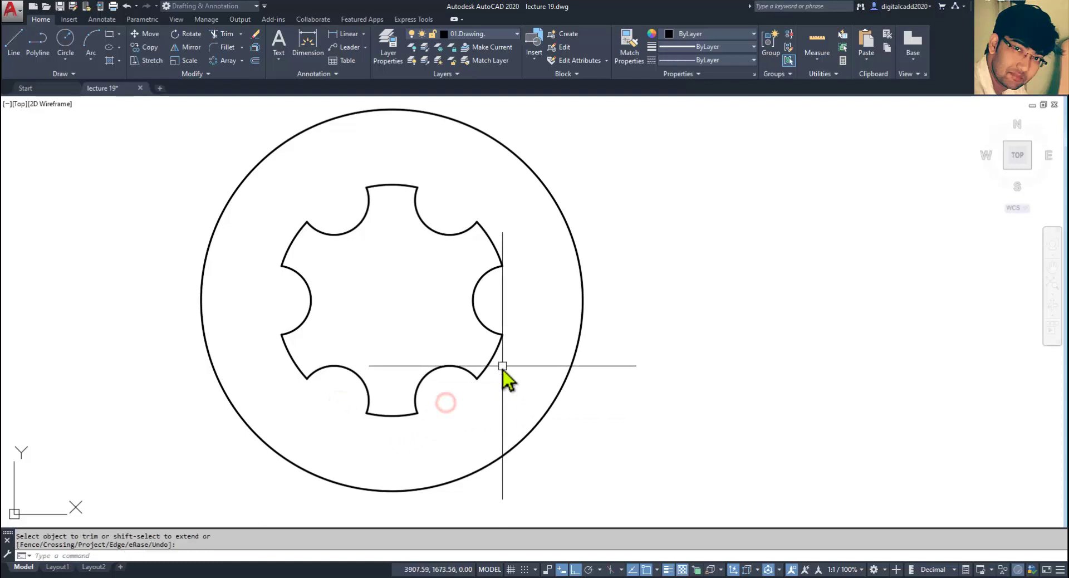
Draw a horizontal centerline about 175 mm long through the circles' center, extending past both sides of the 66 mm circle.
scroll(502, 365, "down", 5)
key("alt")
key("alt+Tab")
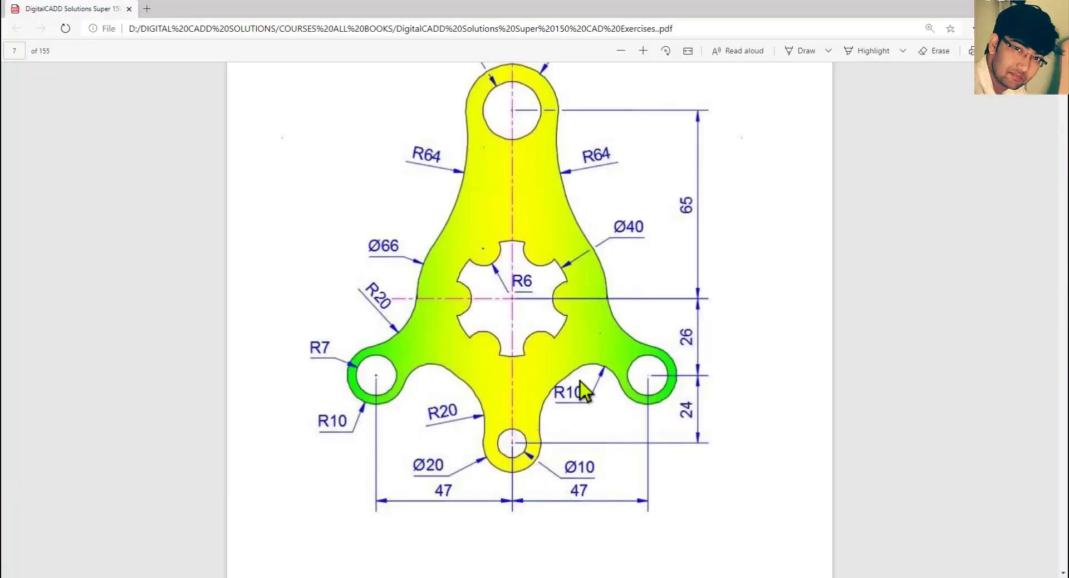
scroll(585, 360, "up", 1)
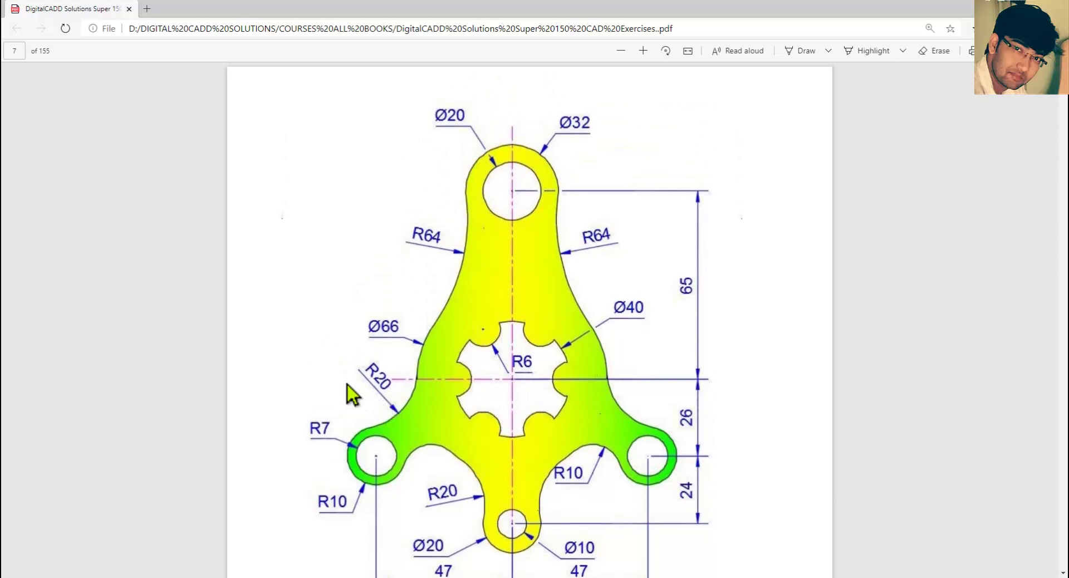
key("alt+Tab")
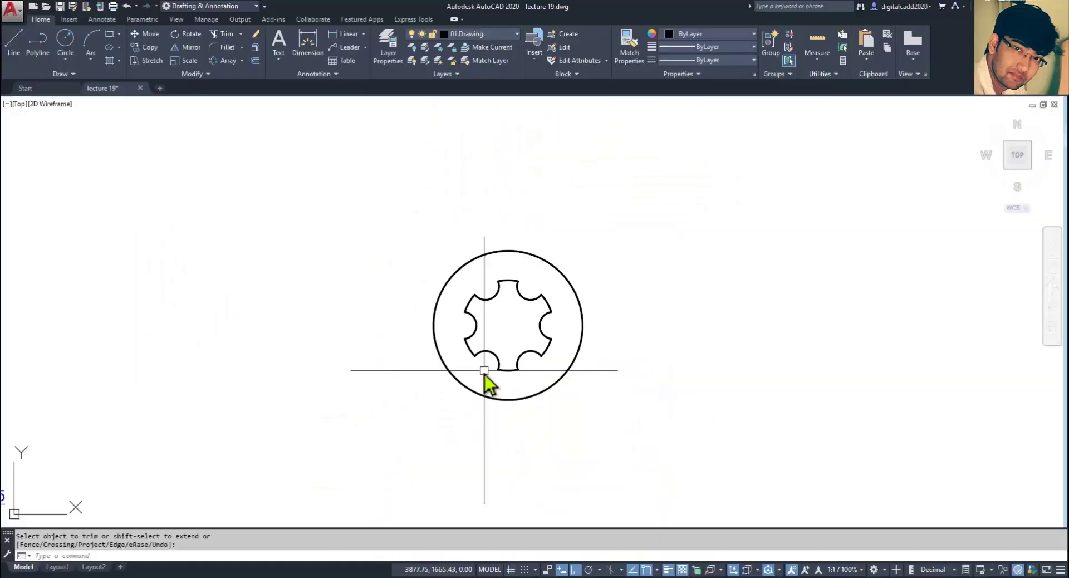
left_click(12, 44)
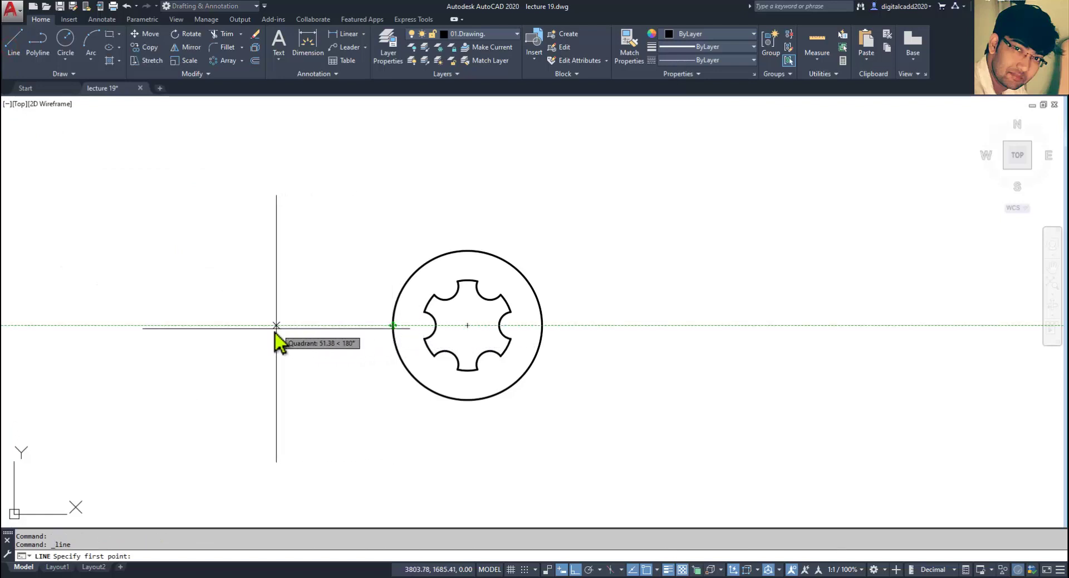
left_click(271, 327)
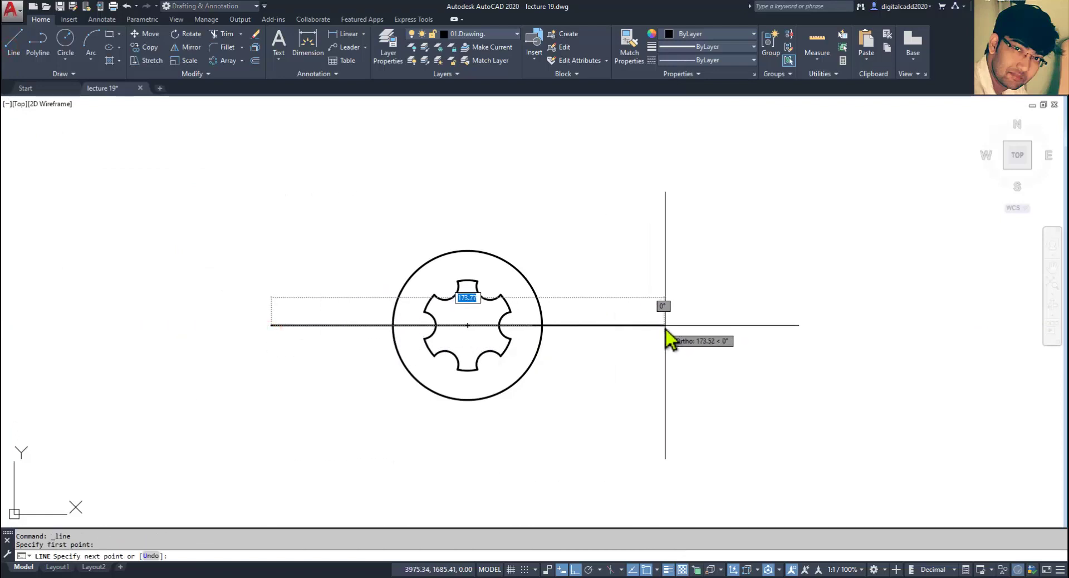
left_click(668, 326)
key("Return")
Draw a vertical centerline through the circles' center, extending well above and below the 66 mm circle.
key("Return")
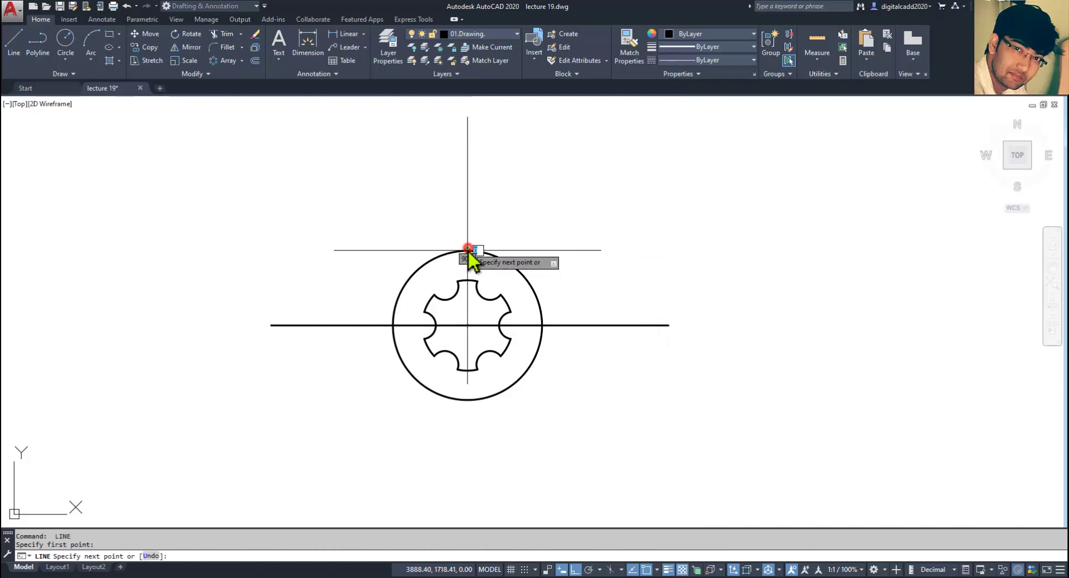
left_click(467, 250)
key("Escape")
key("Return")
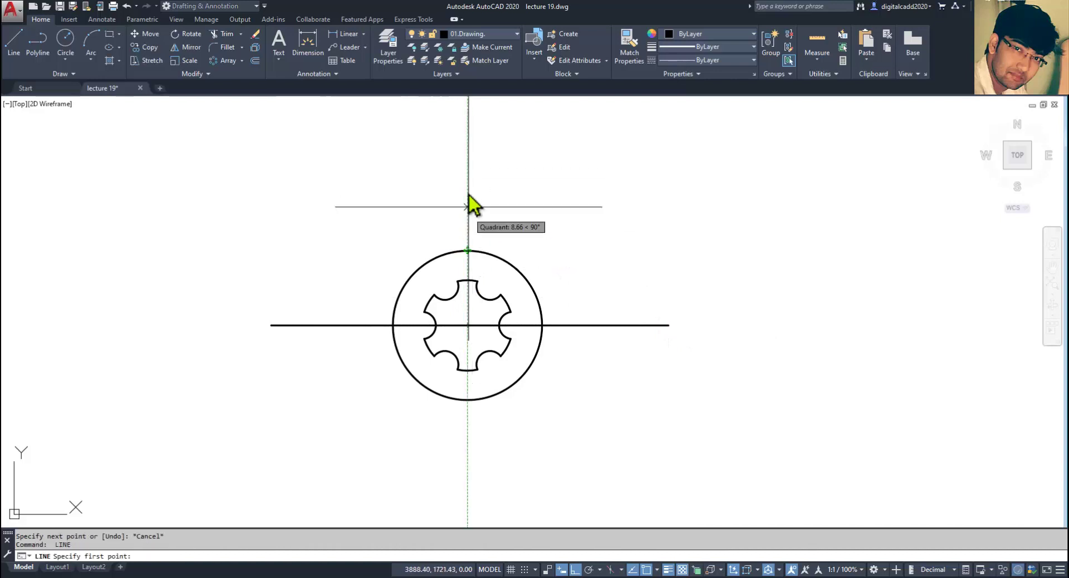
left_click(469, 106)
middle_click_drag(462, 440, 474, 310)
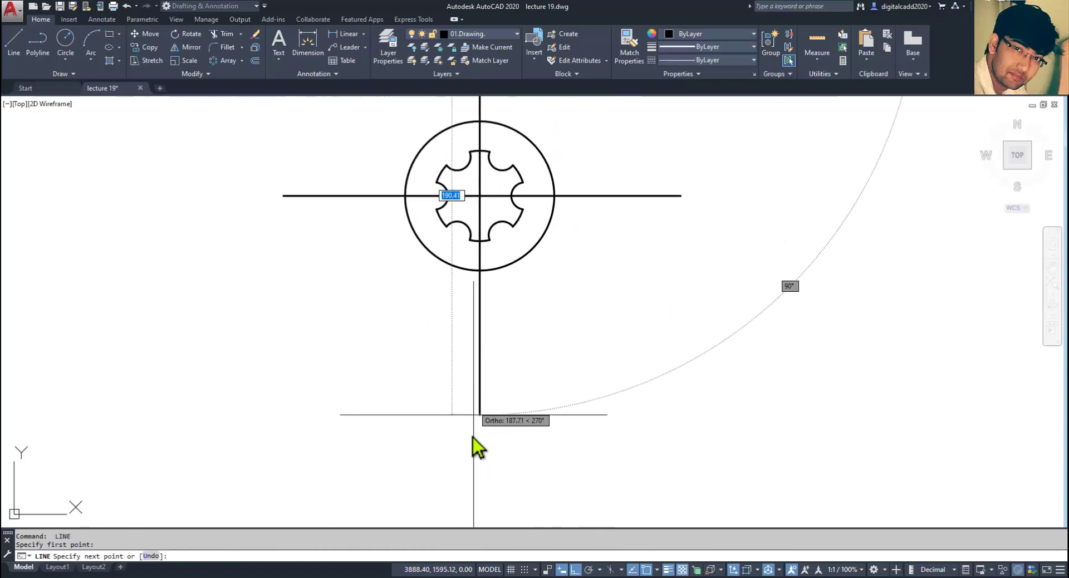
left_click(474, 486)
key("Return")
middle_click_drag(546, 305, 500, 438)
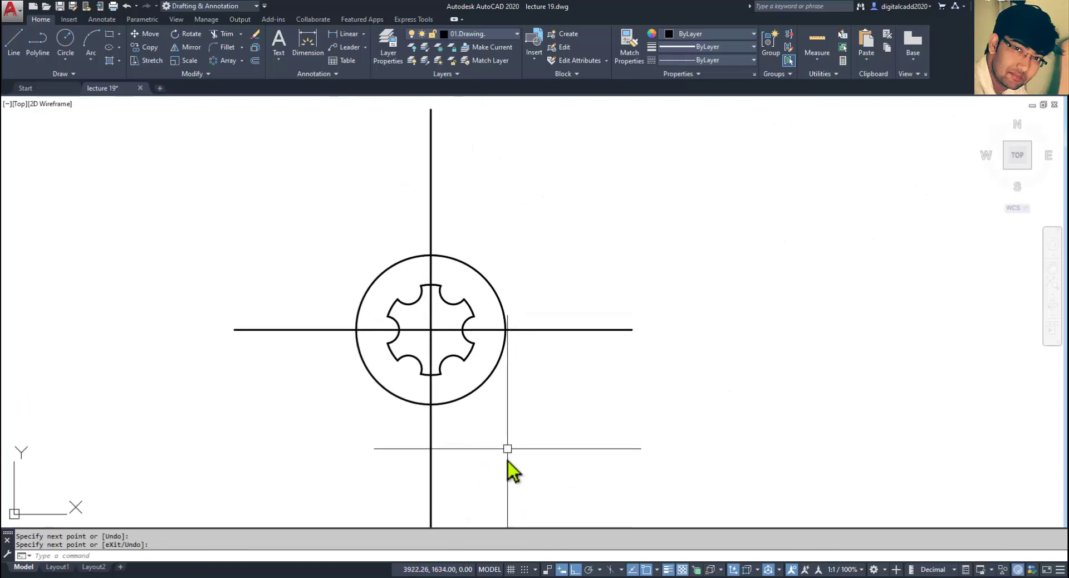
Offset the horizontal centerline 65 mm upward to locate the upper hole, as dimensioned in the PDF exercise.
key("alt+Tab")
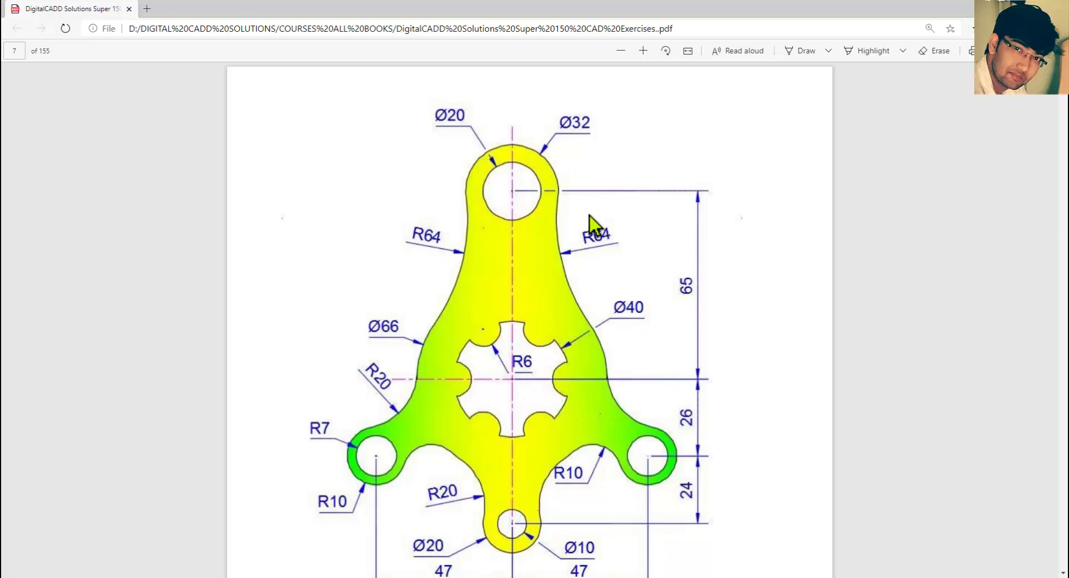
key("alt+Tab")
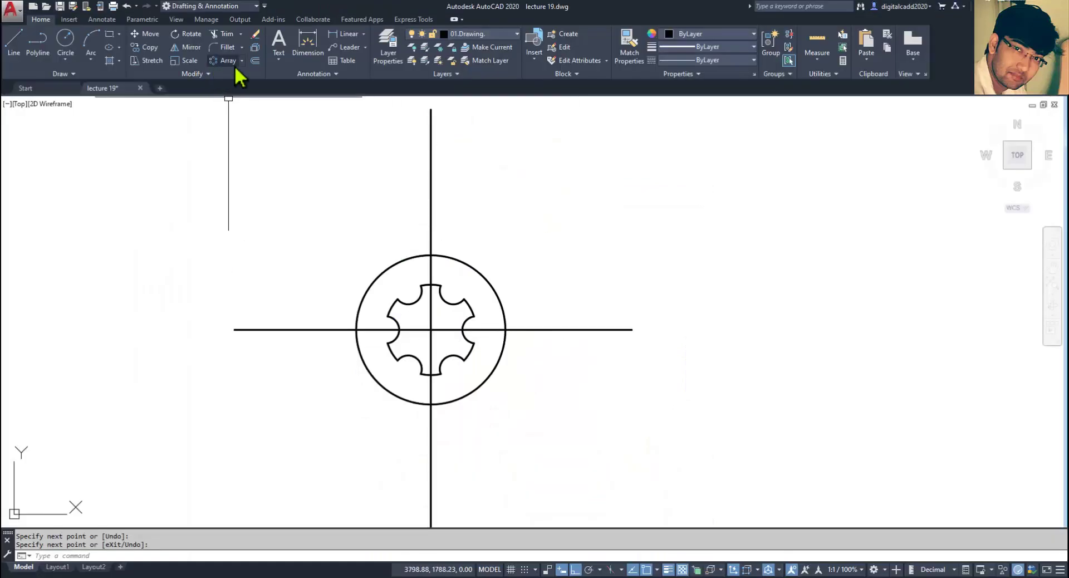
left_click(256, 61)
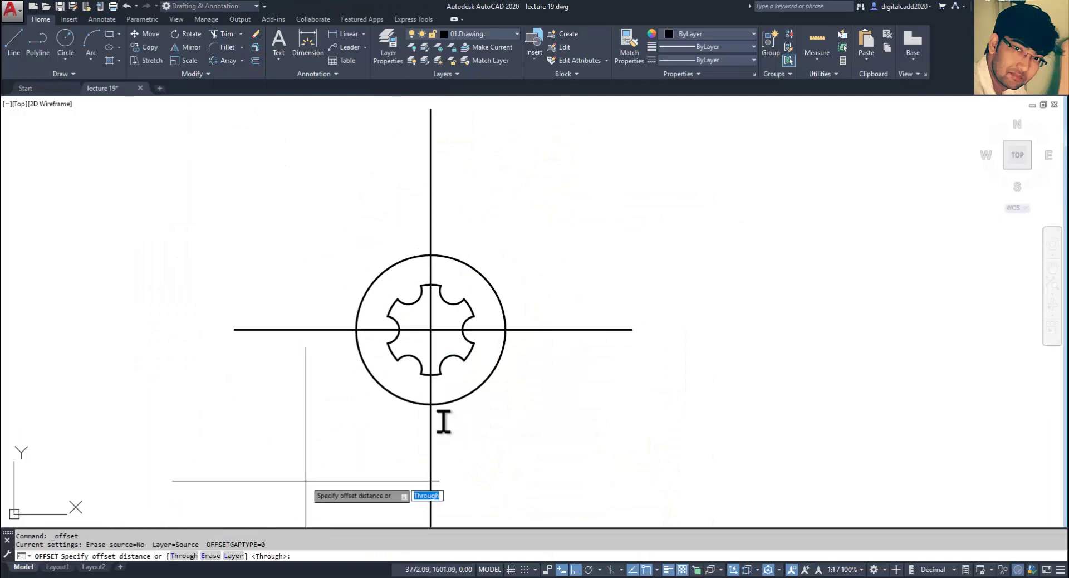
key("Return")
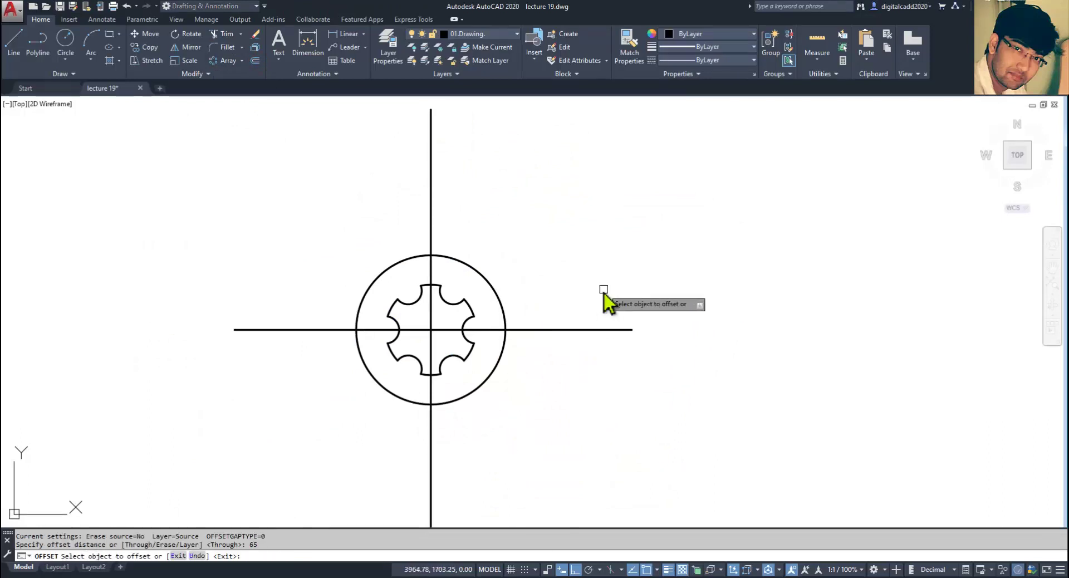
left_click(565, 329)
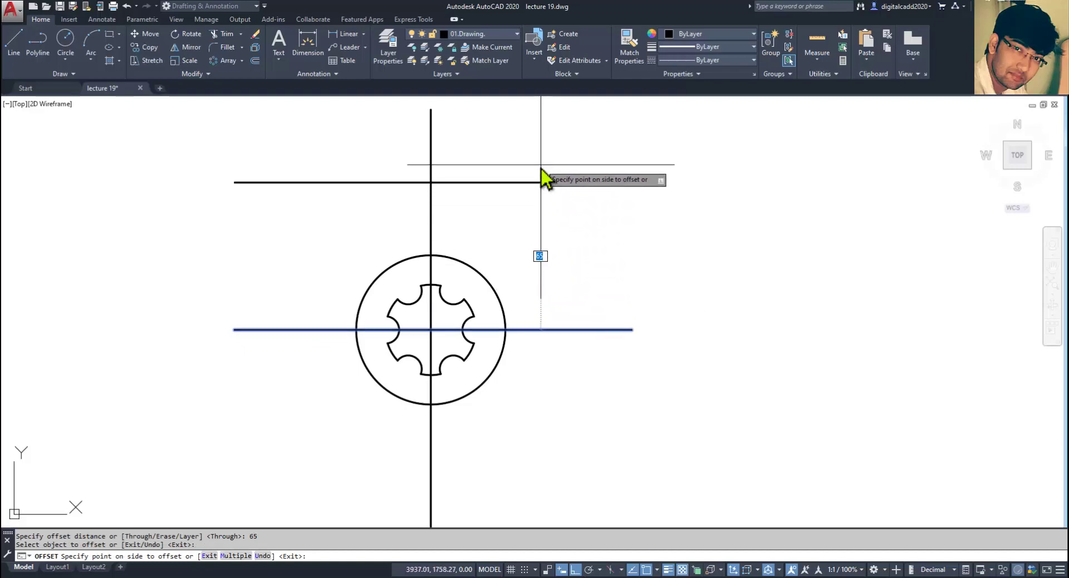
left_click(561, 143)
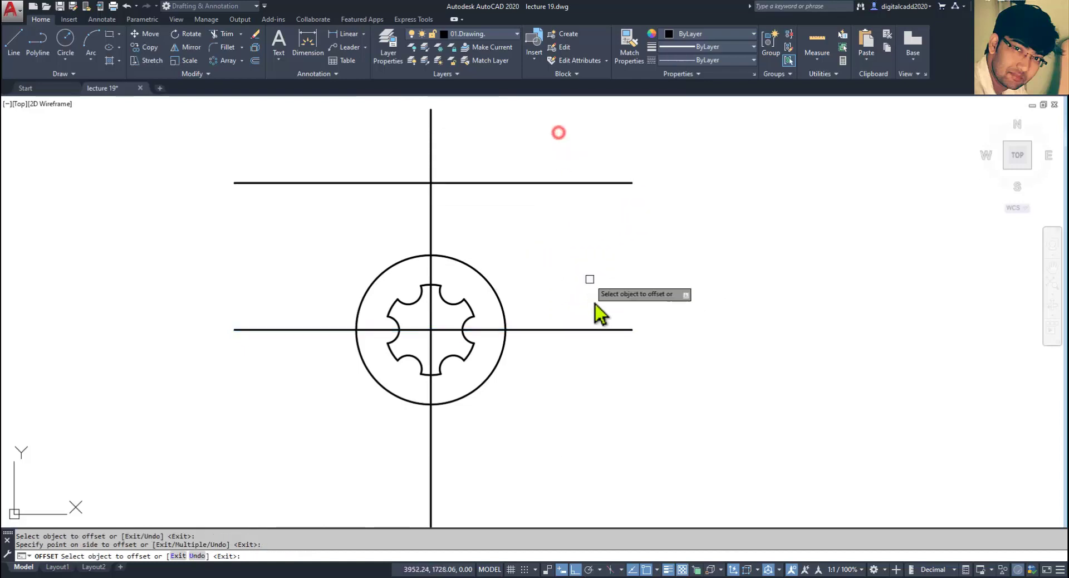
key("alt+Tab")
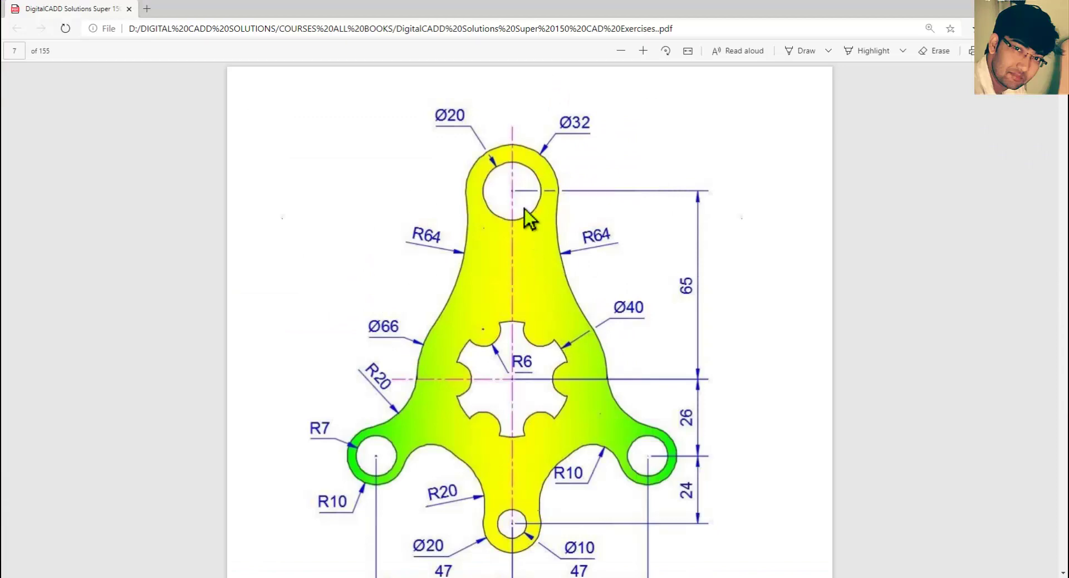
key("alt+Tab")
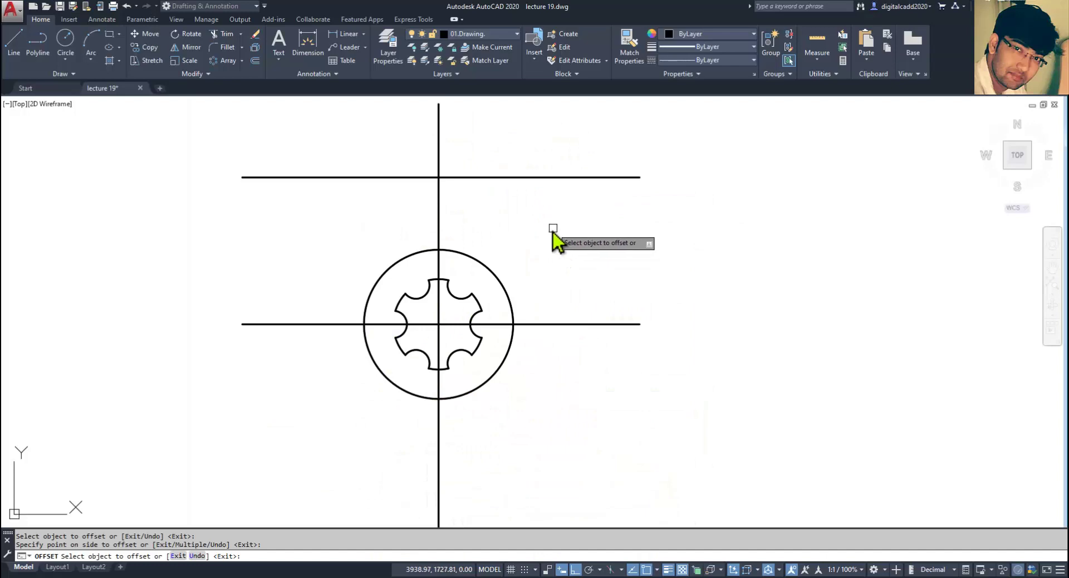
key("Escape")
Draw a 20 mm diameter circle centered where the vertical centerline crosses the upper offset line, following the PDF exercise.
key("alt+Tab")
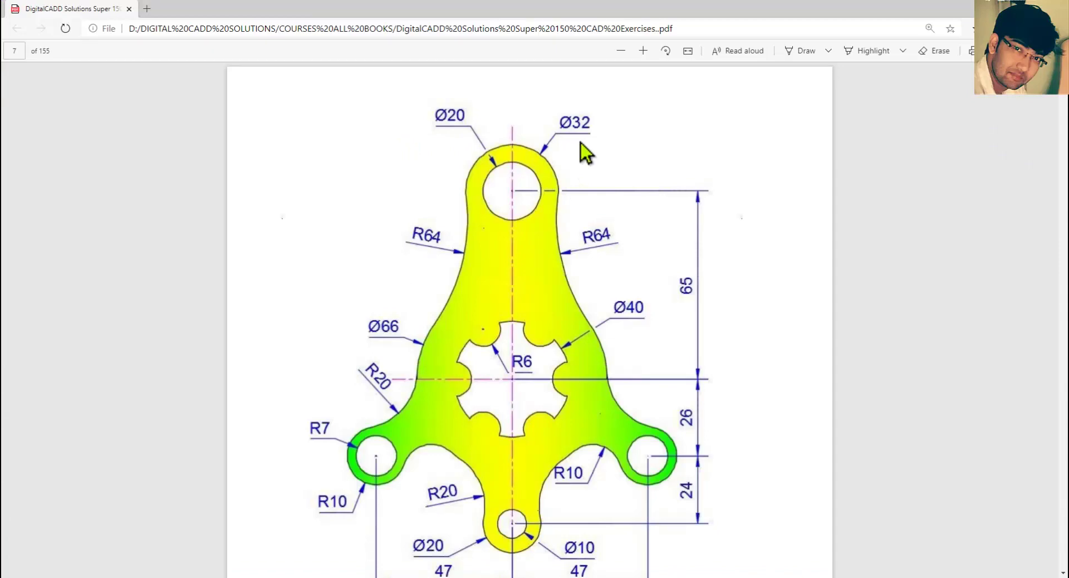
key("alt+Tab")
left_click(65, 58)
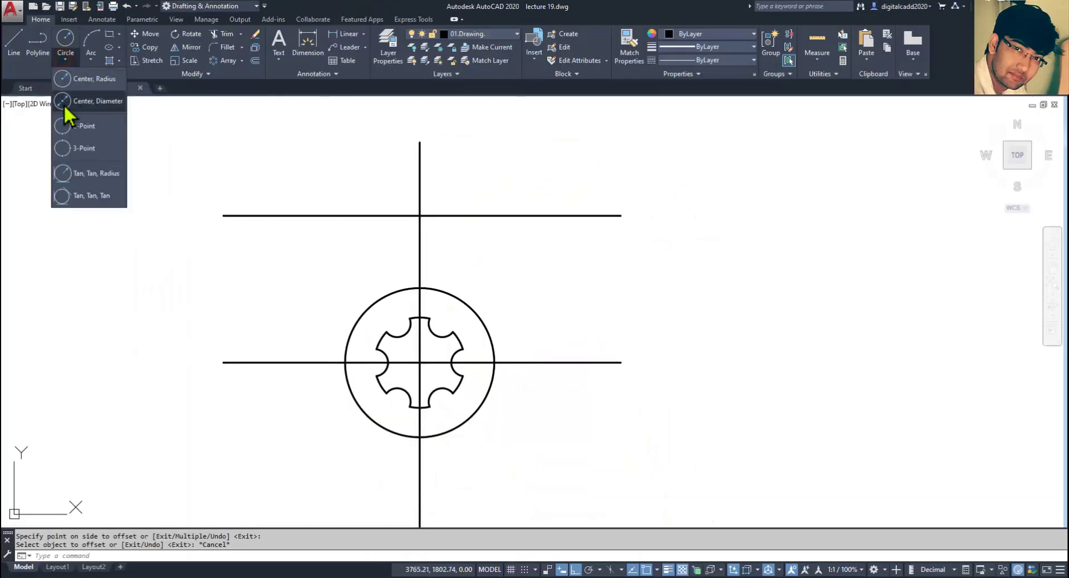
left_click(84, 80)
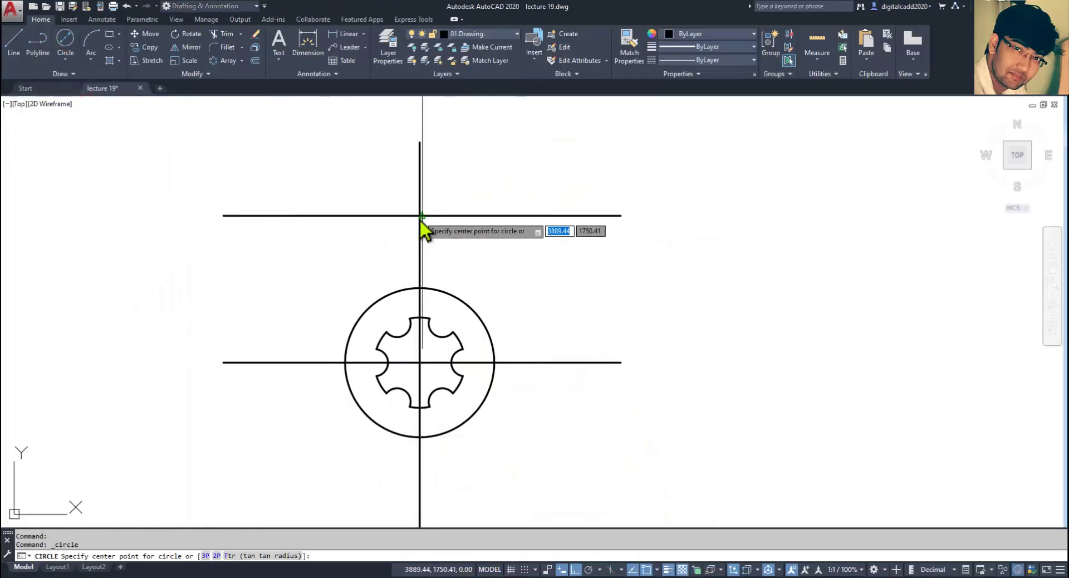
scroll(427, 232, "up", 5)
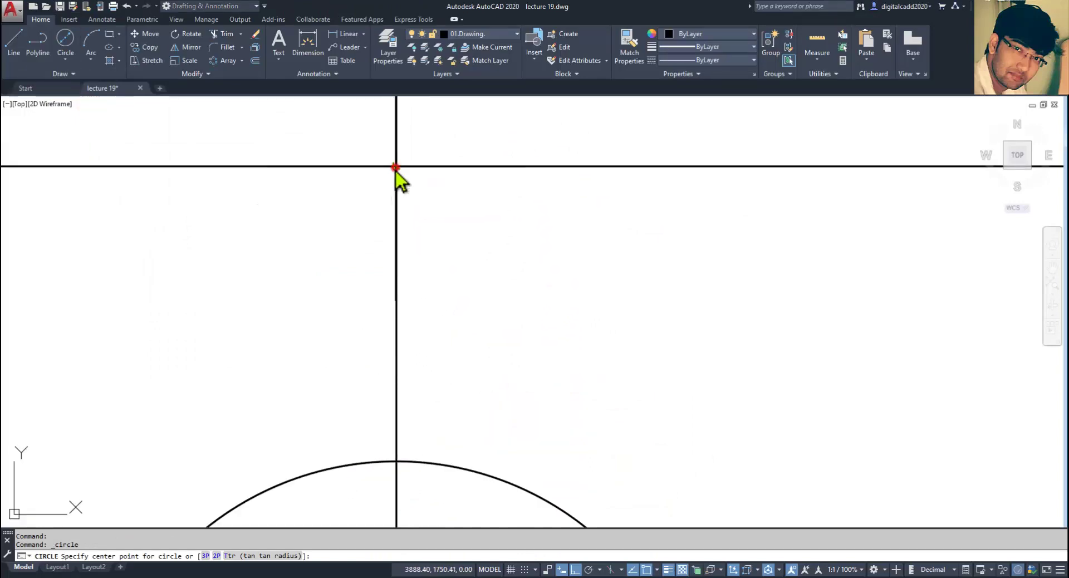
left_click(395, 167)
key("alt+Tab")
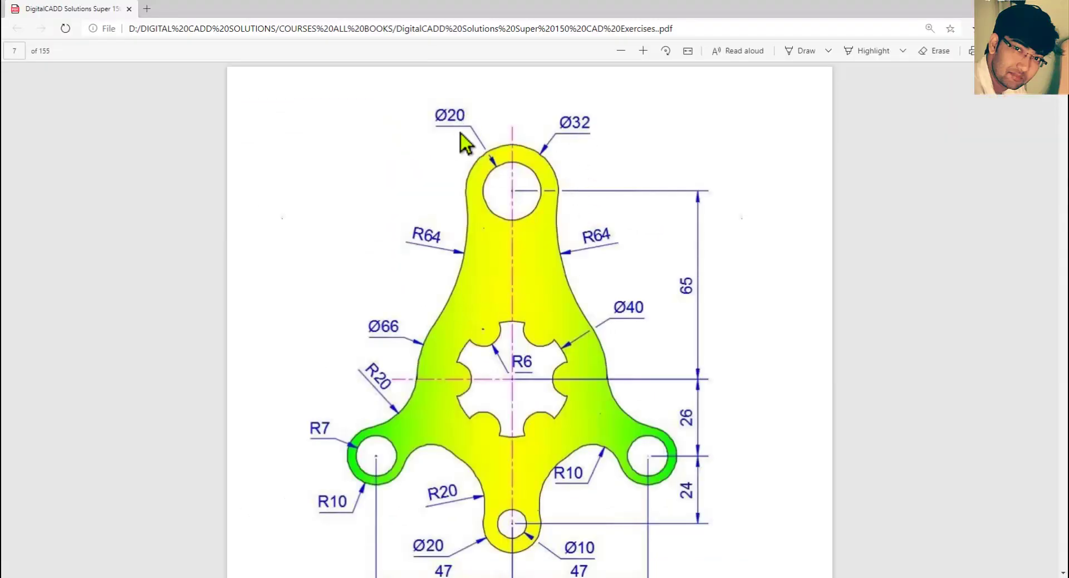
key("alt+Tab")
type("20")
key("Return")
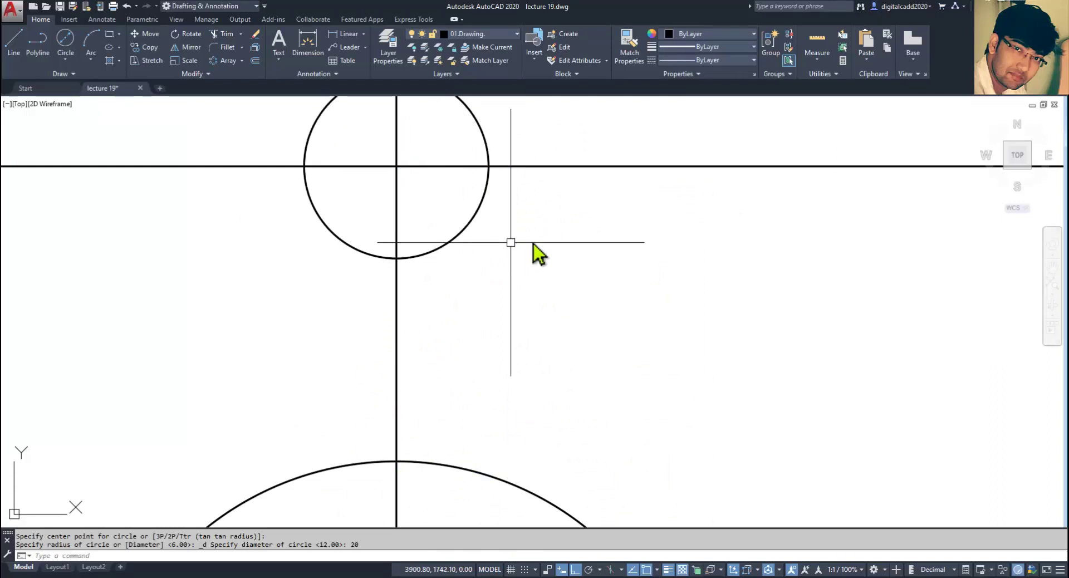
Draw a 32 mm diameter circle concentric with the upper 20 mm circle.
left_click(67, 39)
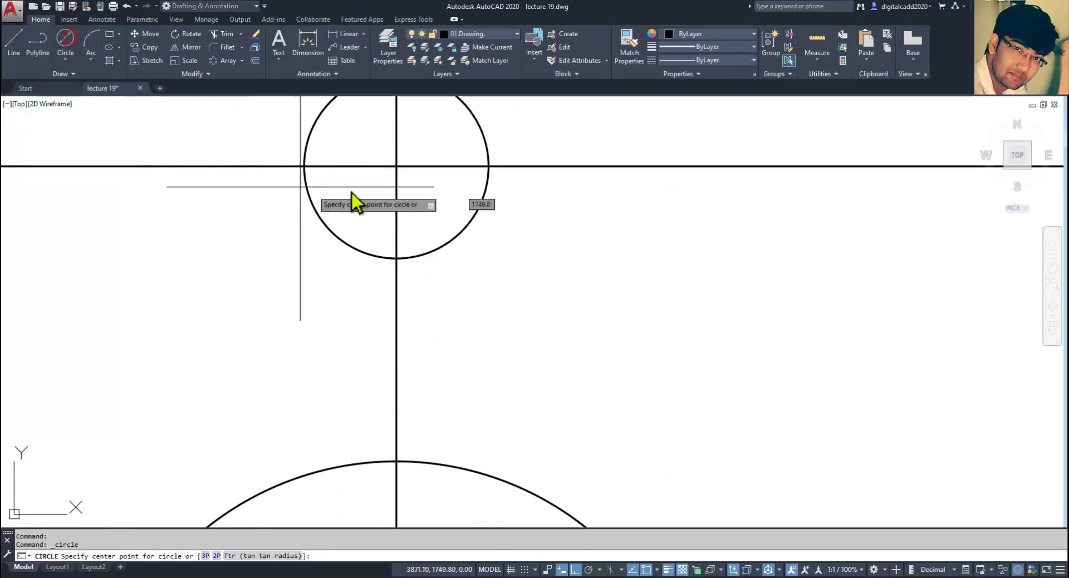
left_click(395, 167)
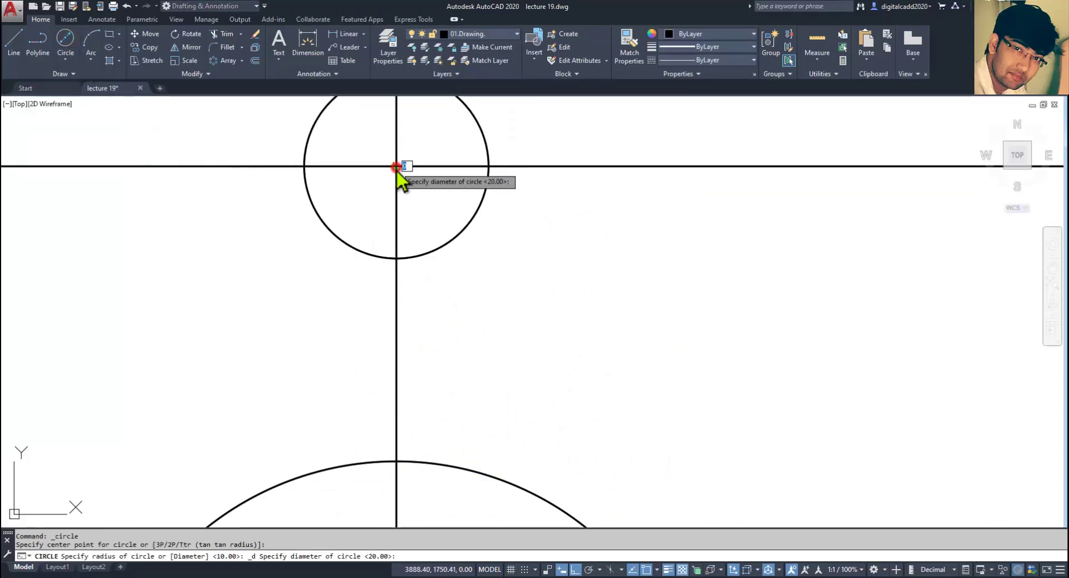
type("d")
key("Return")
type("32")
key("Return")
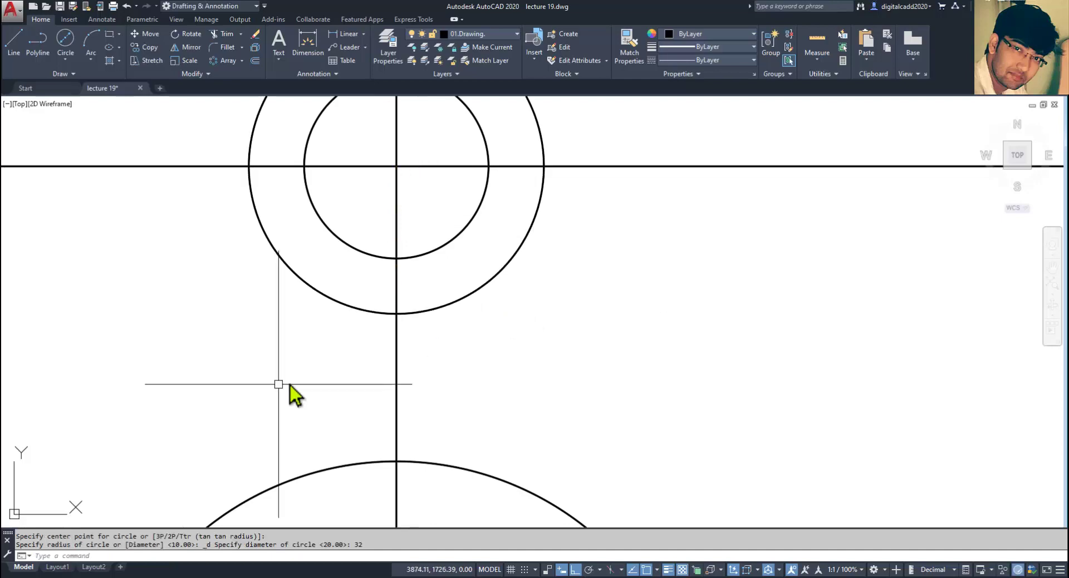
Fillet both sides between the 32 mm and 66 mm circles with a 64 mm radius, as dimensioned in the PDF exercise.
scroll(289, 384, "down", 3)
middle_click_drag(412, 377, 491, 341)
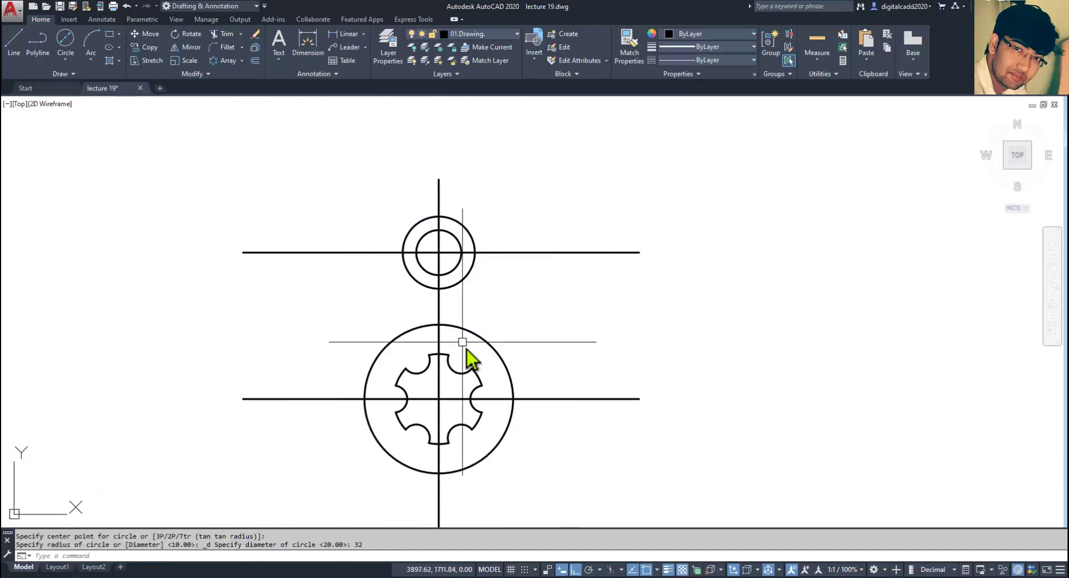
key("alt+Tab")
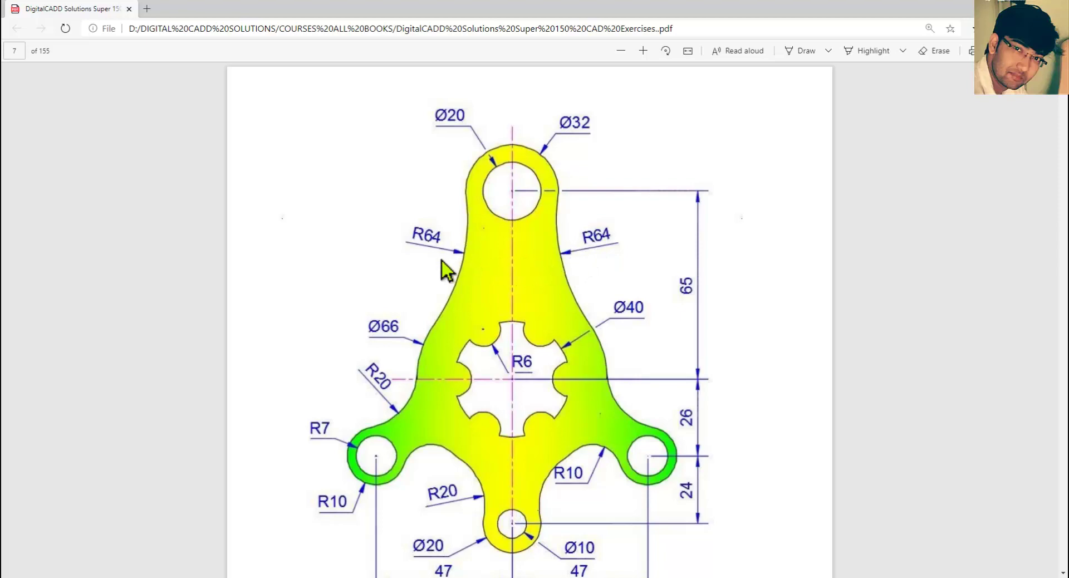
key("alt+Tab")
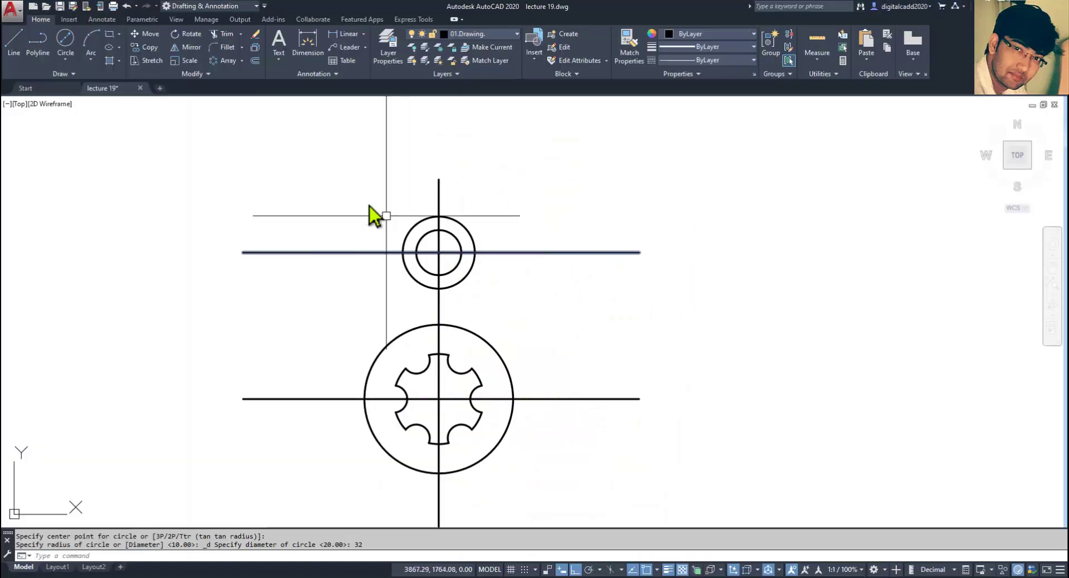
left_click(223, 52)
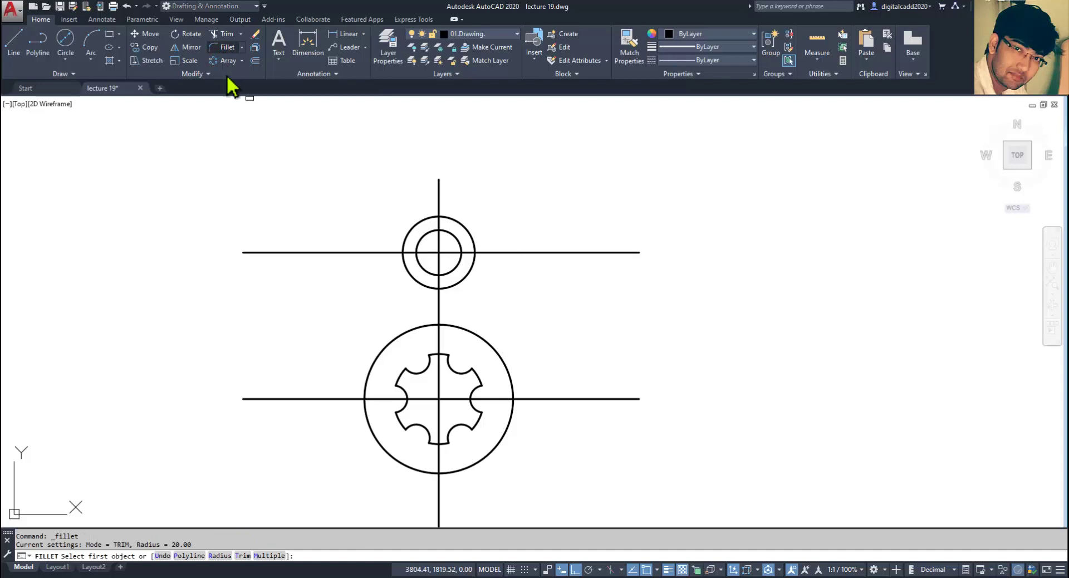
left_click(219, 556)
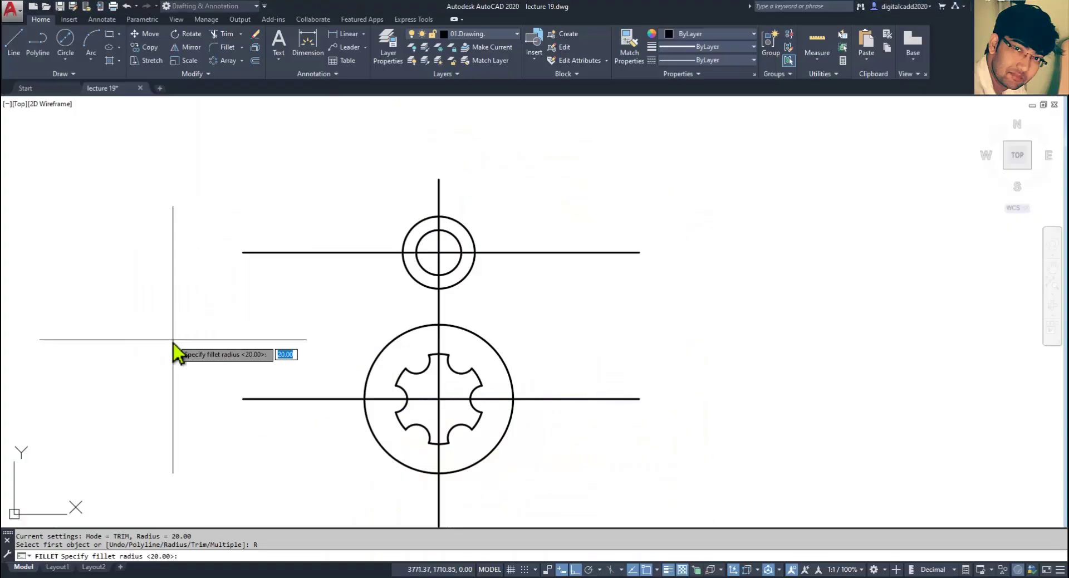
type("64")
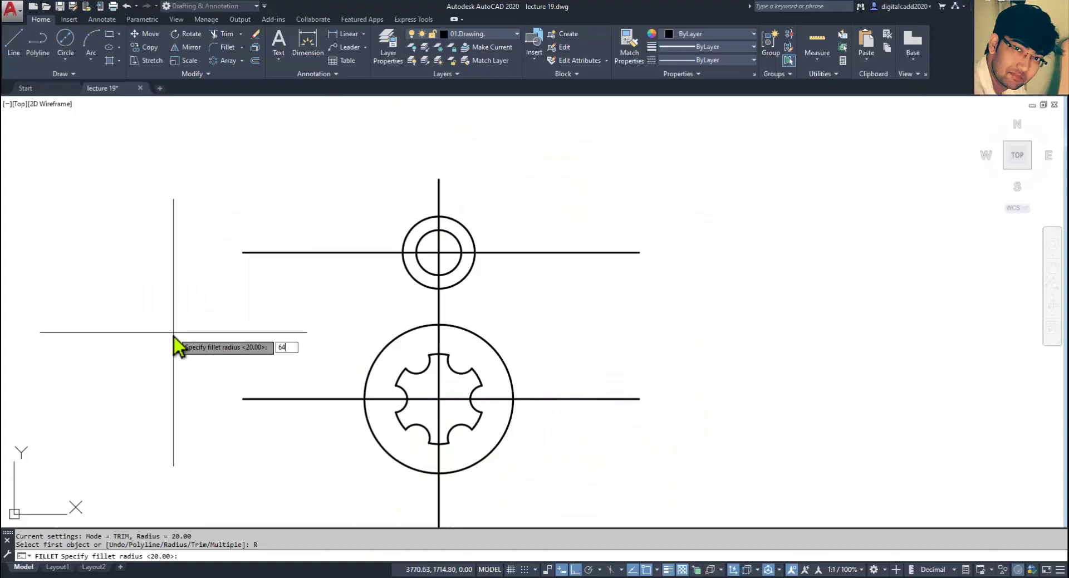
key("Return")
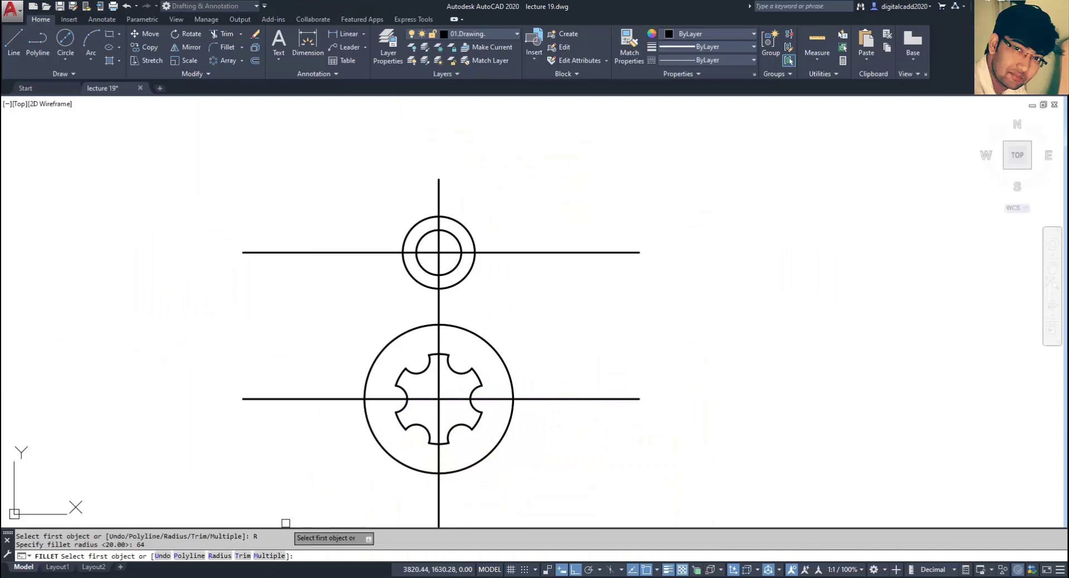
left_click(274, 555)
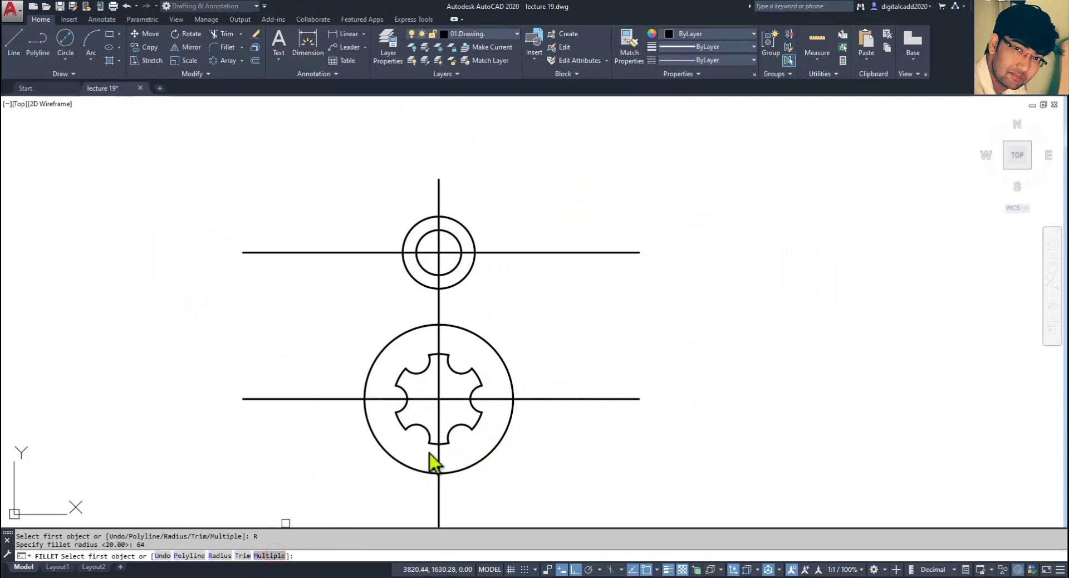
left_click(475, 266)
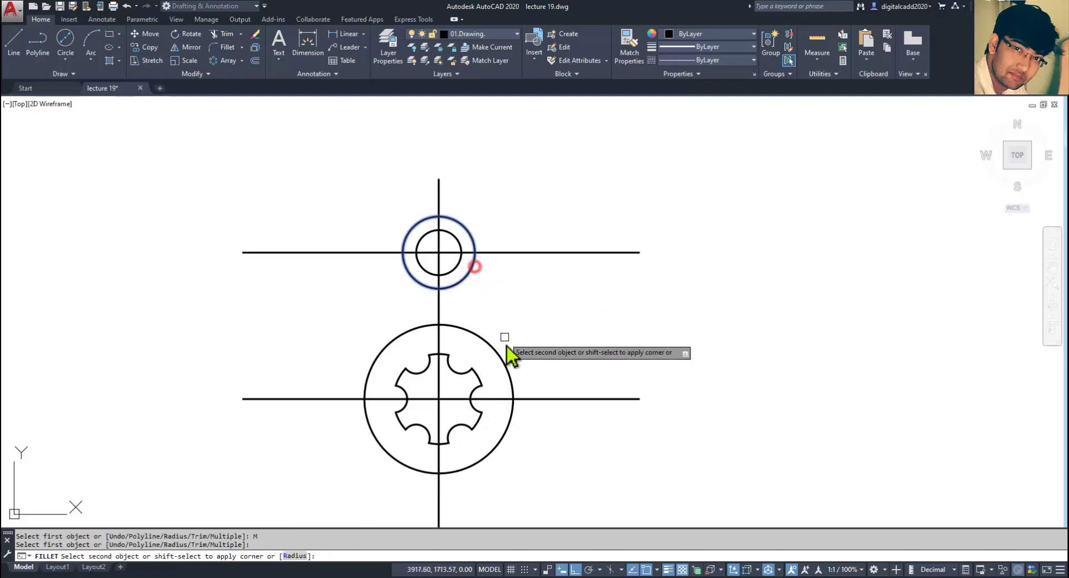
left_click(505, 354)
left_click(401, 270)
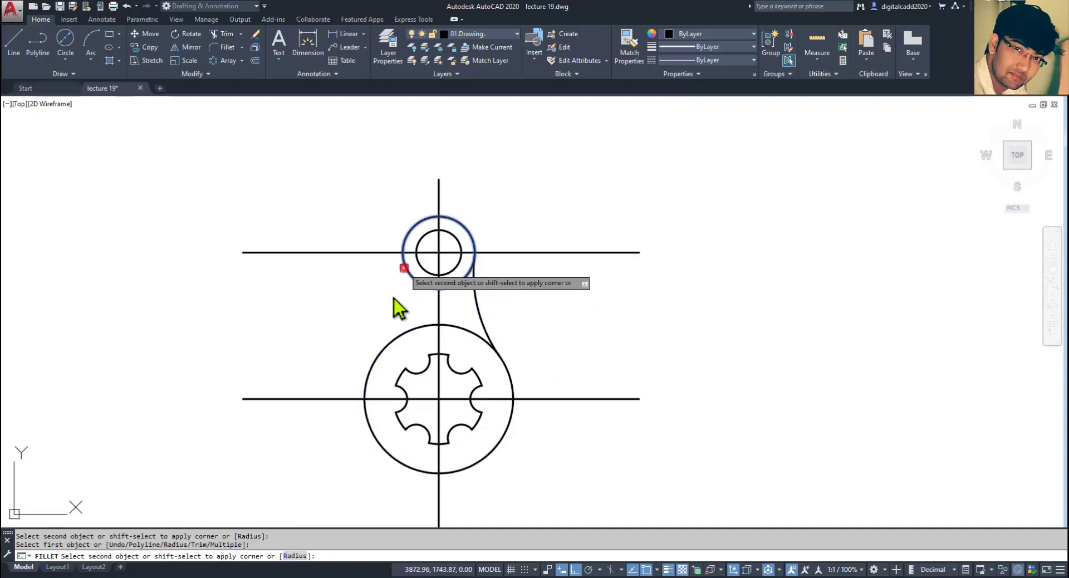
left_click(382, 347)
key("Return")
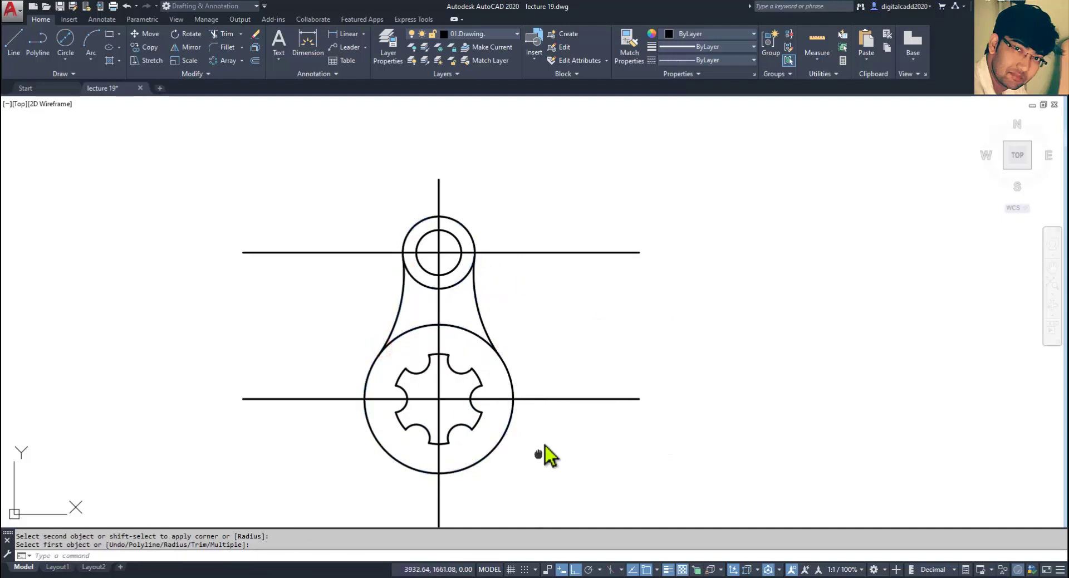
Offset the main horizontal centerline 26 mm downward to locate the lower side holes, following the PDF exercise.
middle_click_drag(539, 453, 585, 393)
key("alt+Tab")
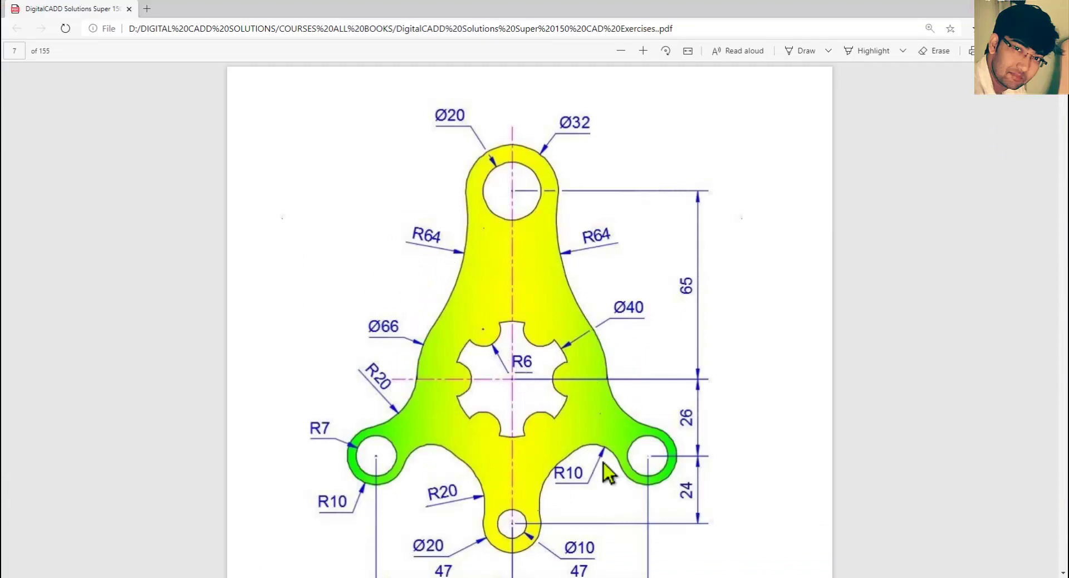
key("alt+Tab")
middle_click_drag(560, 461, 509, 375)
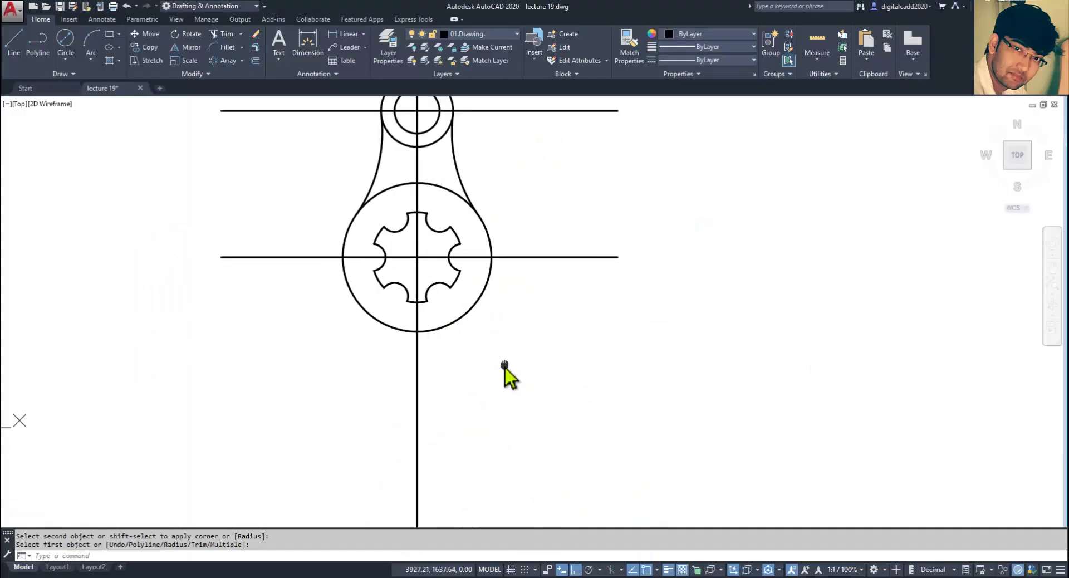
key("alt+Tab")
scroll(712, 436, "down", 2)
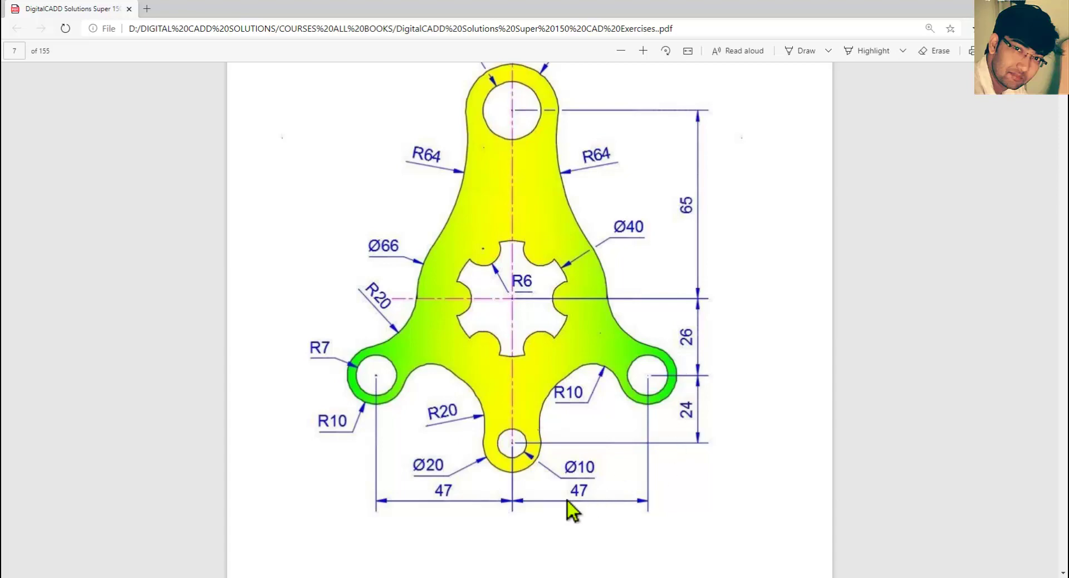
key("alt+Tab")
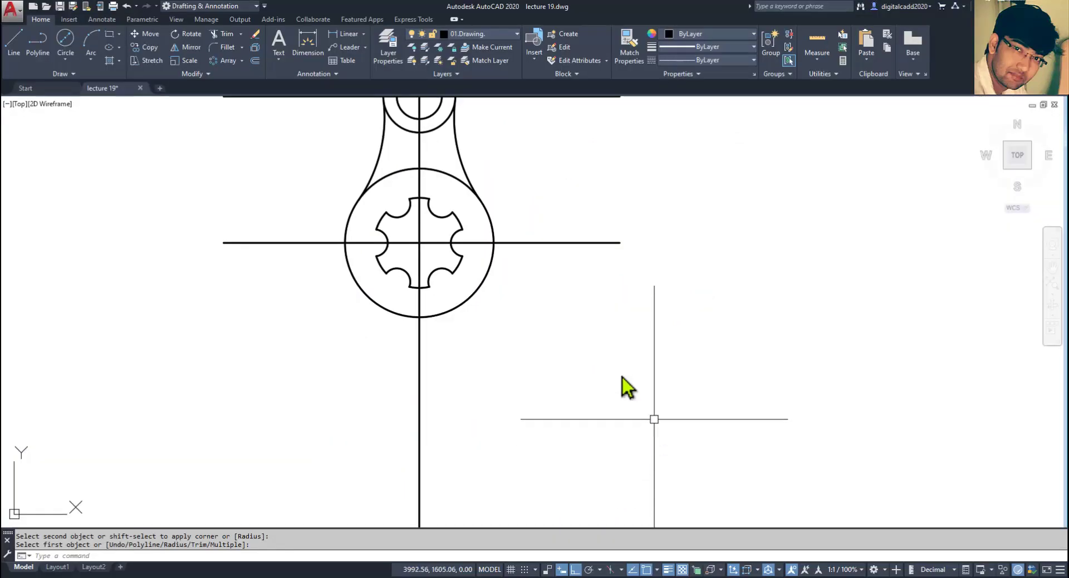
left_click(255, 60)
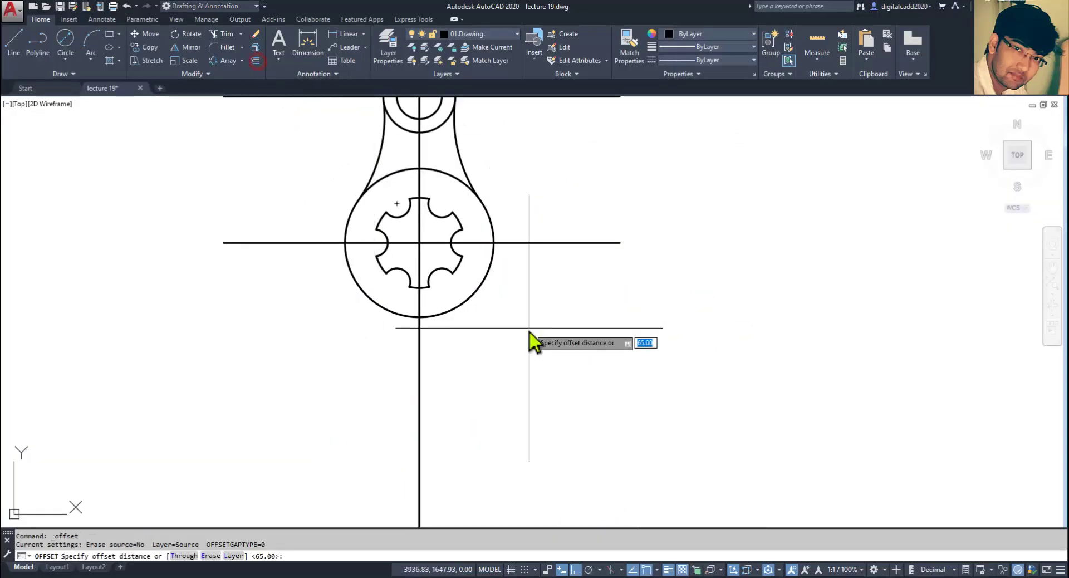
type("26")
key("Return")
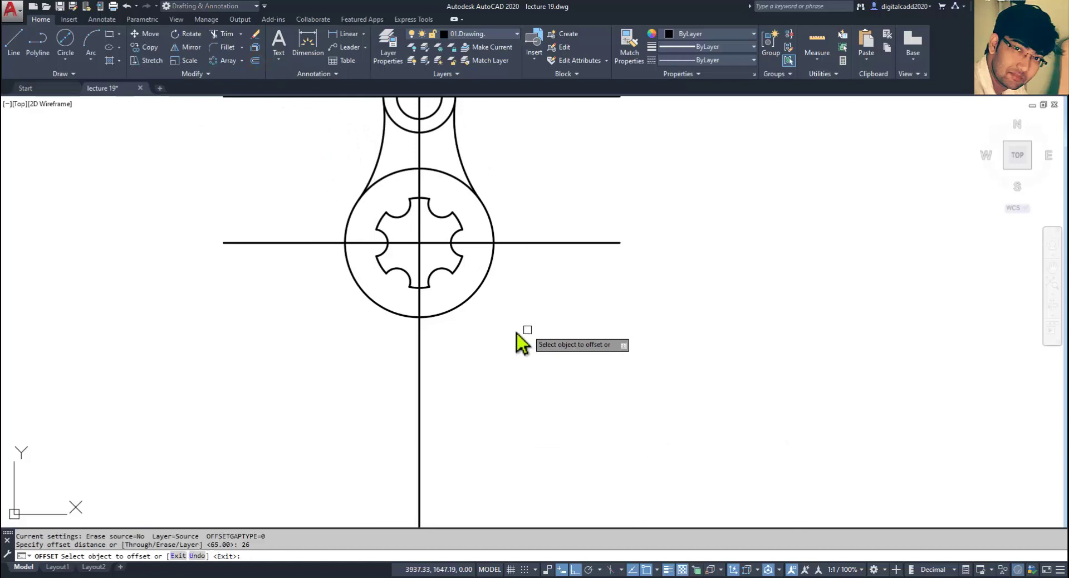
left_click(571, 243)
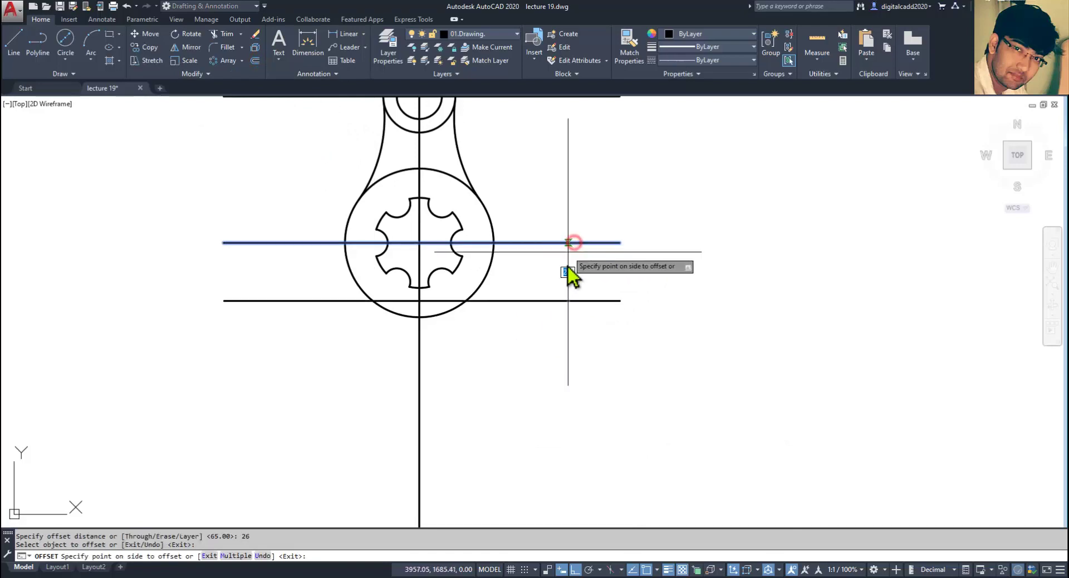
left_click(562, 377)
Offset the vertical centerline 47 mm to the right to locate the right side hole, as dimensioned in the PDF exercise.
key("alt+Tab")
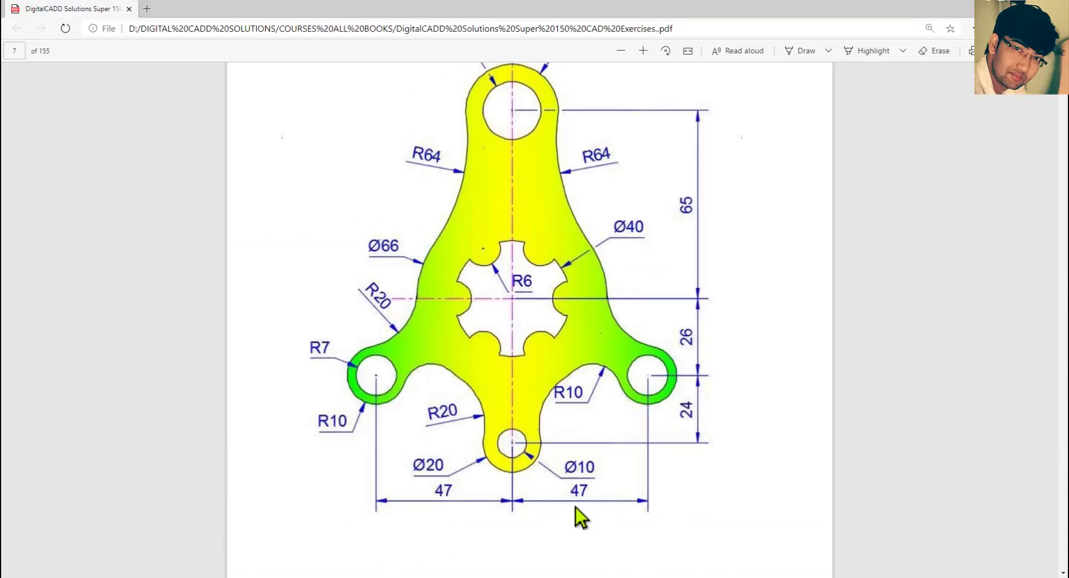
key("alt+Tab")
left_click(421, 418)
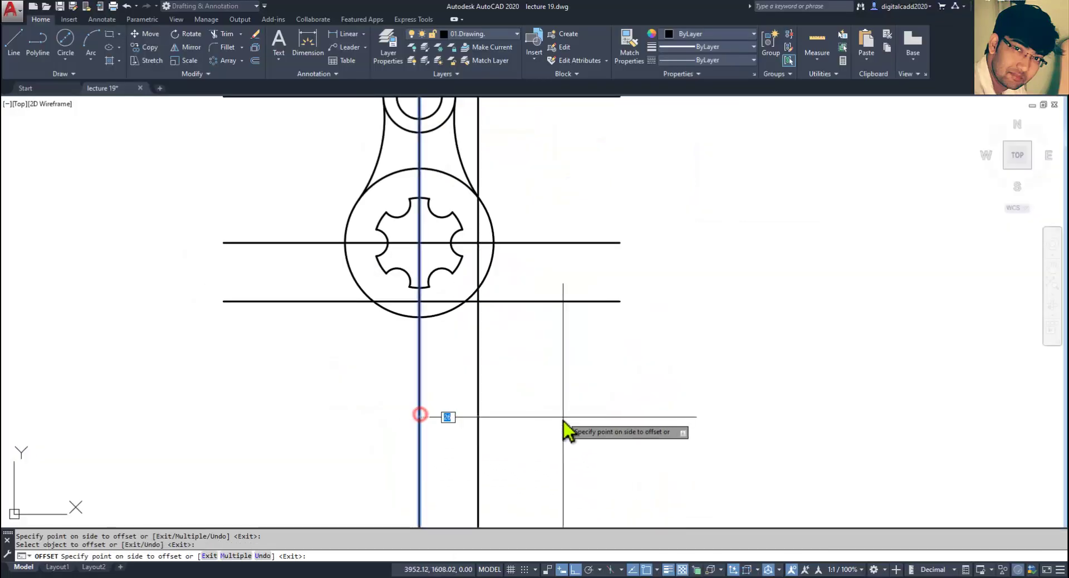
type("47")
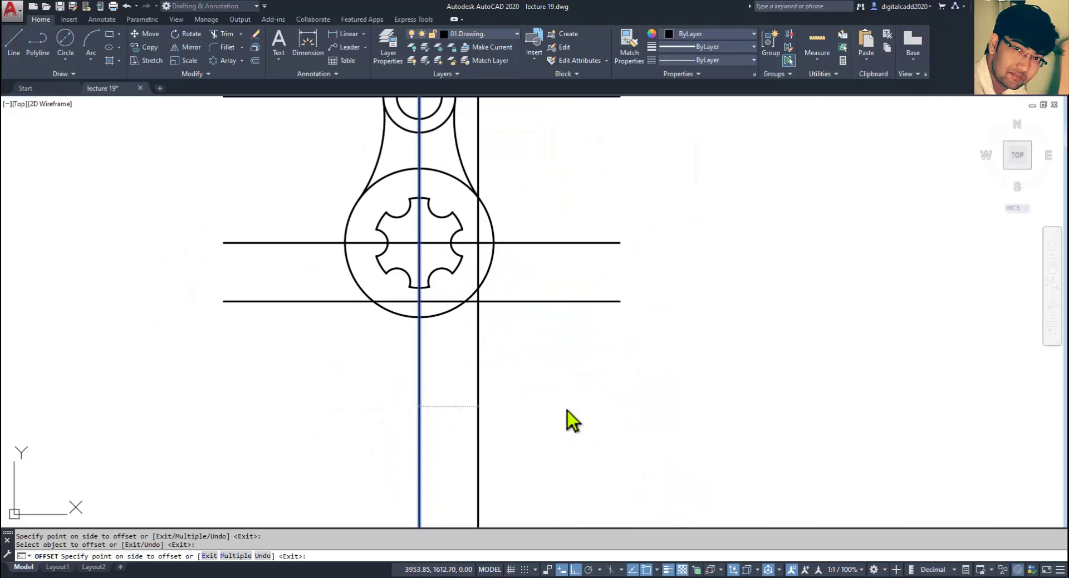
key("Return")
key("Return")
Draw a 7 mm radius circle where the right offset line crosses the lower offset line, following the PDF exercise.
scroll(518, 317, "up", 4)
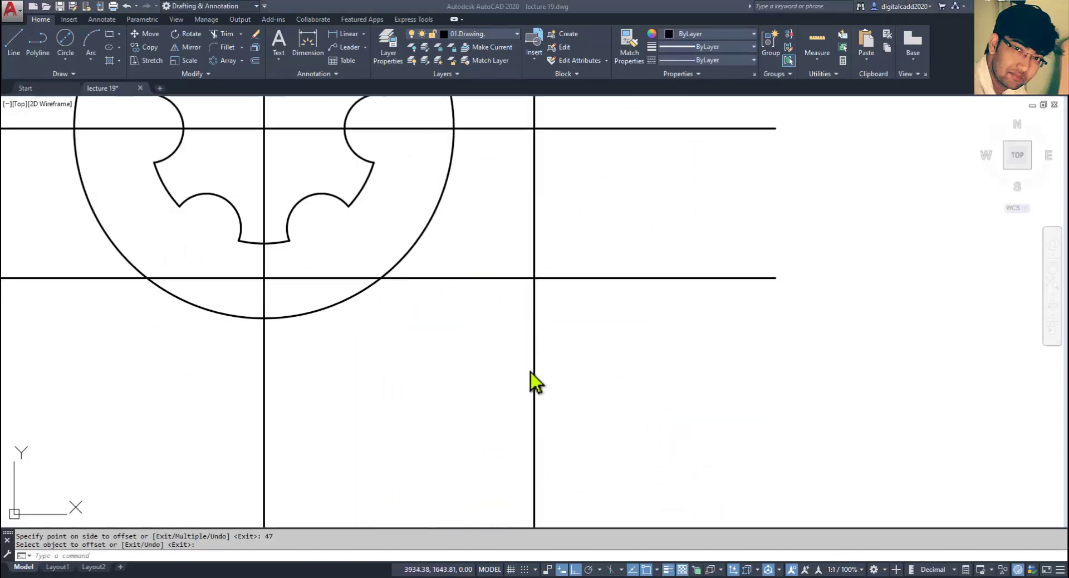
key("alt+Tab")
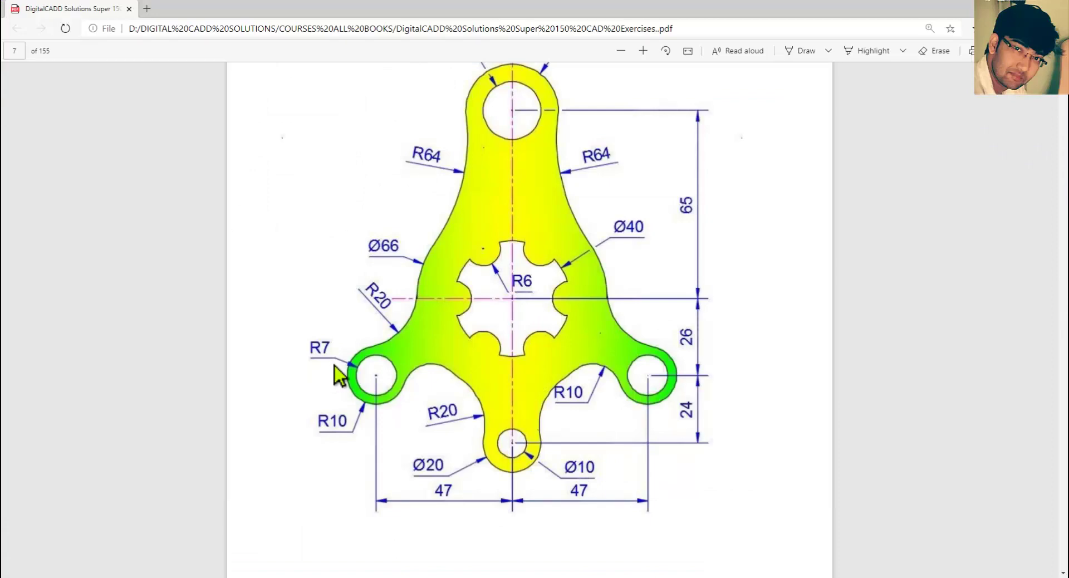
key("alt+Tab")
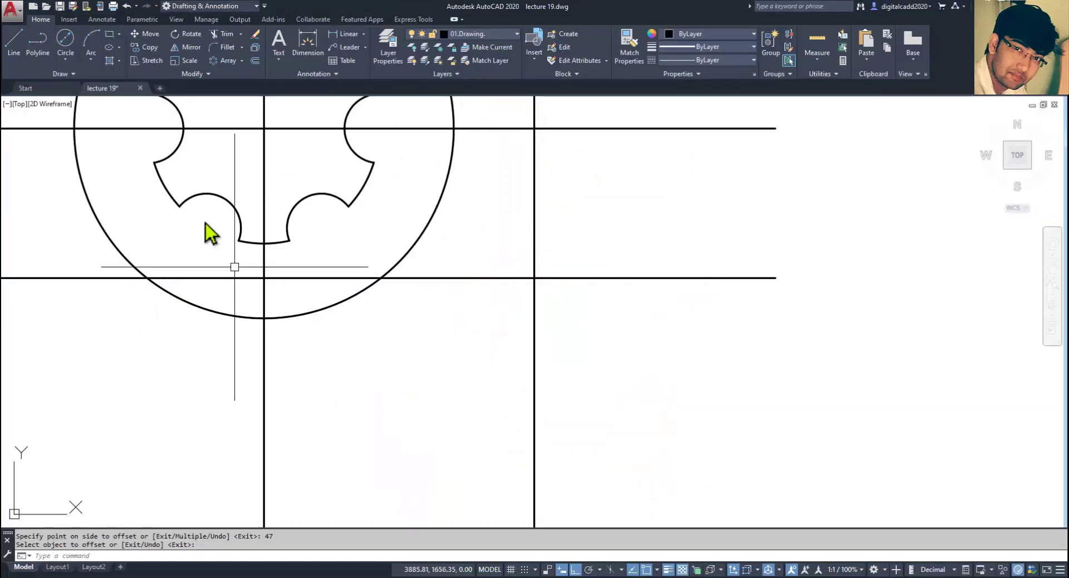
left_click(66, 58)
left_click(78, 80)
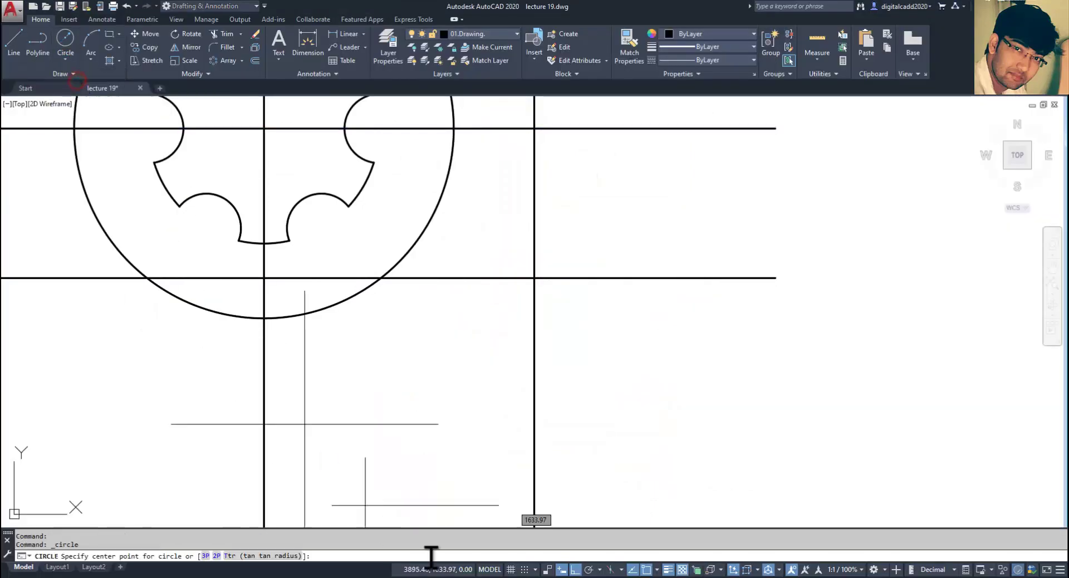
scroll(596, 329, "down", 4)
scroll(506, 341, "up", 4)
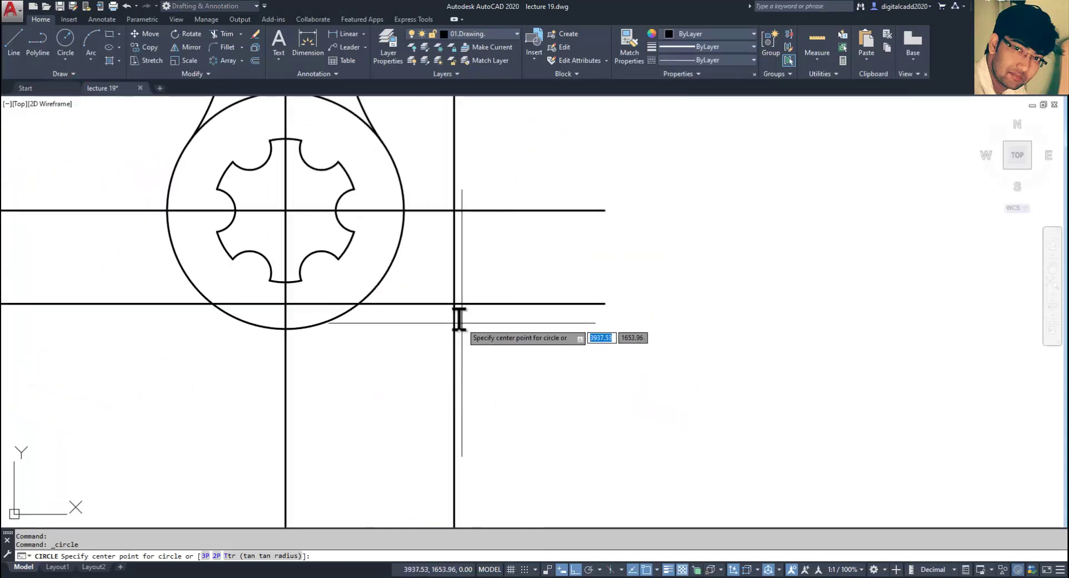
left_click(455, 305)
key("alt+Tab")
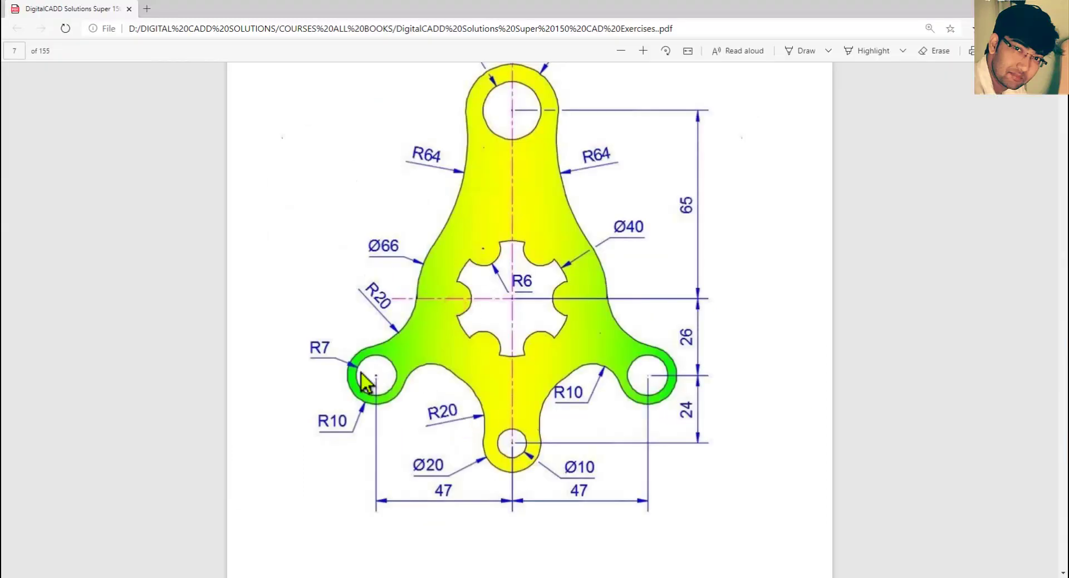
key("alt+Tab")
type("7")
key("Return")
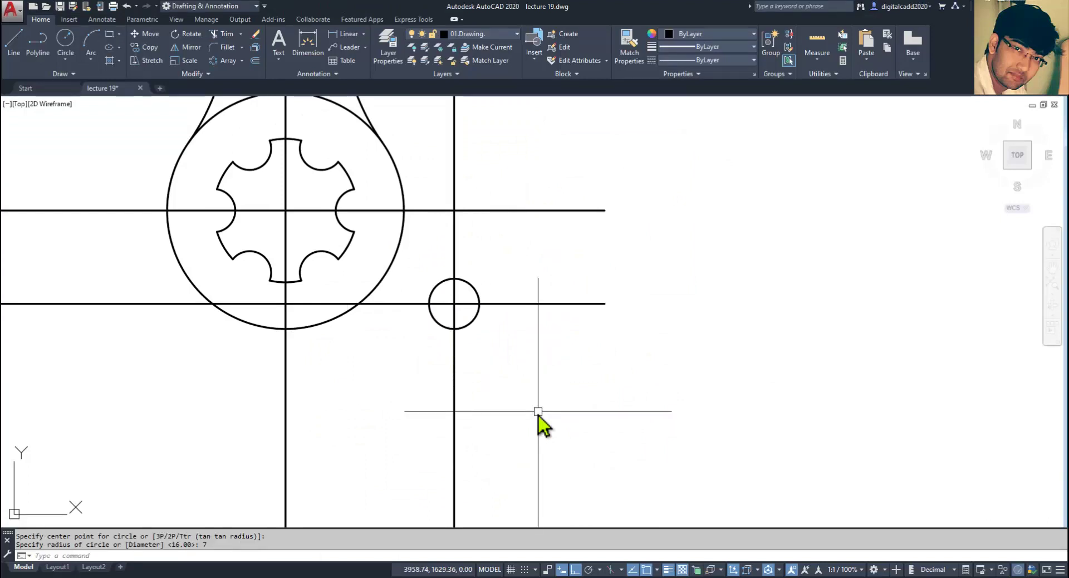
Draw a 10 mm radius circle concentric with the 7 mm radius circle at the lower right hole.
key("Return")
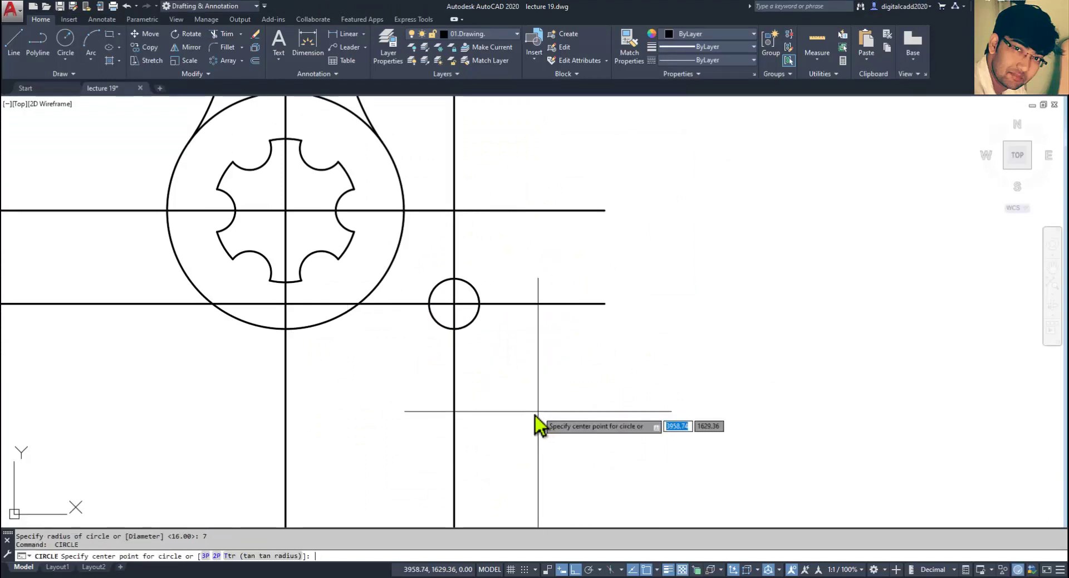
left_click(453, 304)
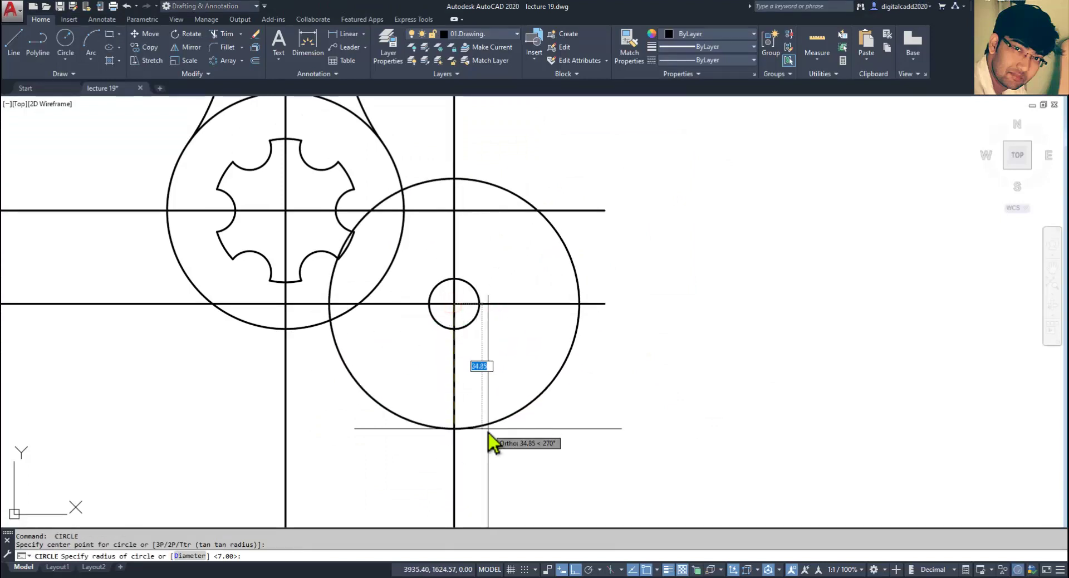
type("10")
key("Return")
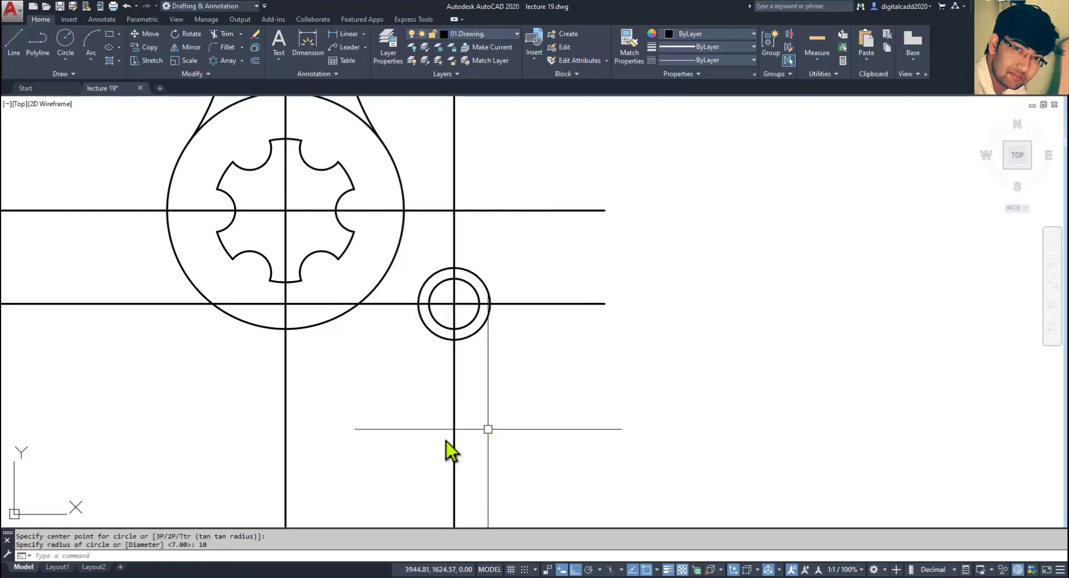
mouse_move(516, 420)
middle_mouse_down()
mouse_move(526, 419)
mouse_move(599, 507)
mouse_move(590, 524)
middle_mouse_up()
scroll(502, 342, "down", 2)
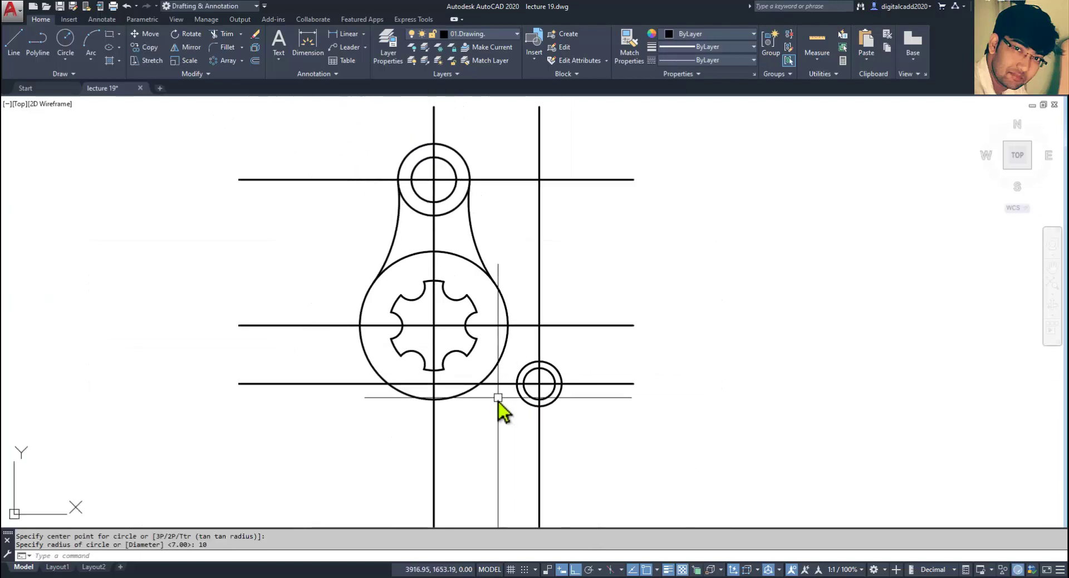
Fillet the large central circle to the lower right outer circle on their underside with a 10 mm radius, following the PDF exercise.
middle_click_drag(500, 401, 484, 421)
key("alt+Tab")
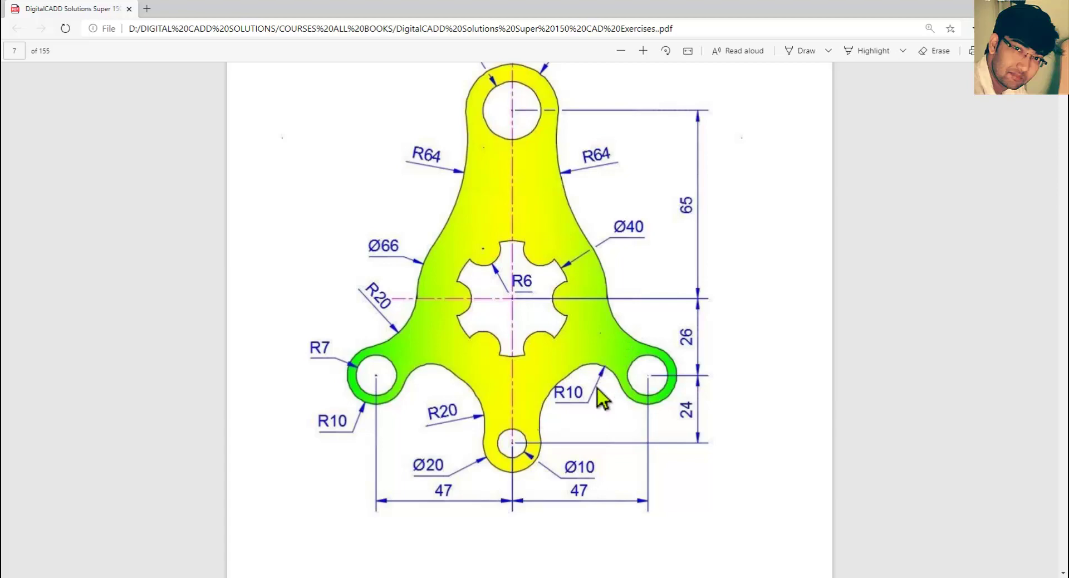
key("alt+Tab")
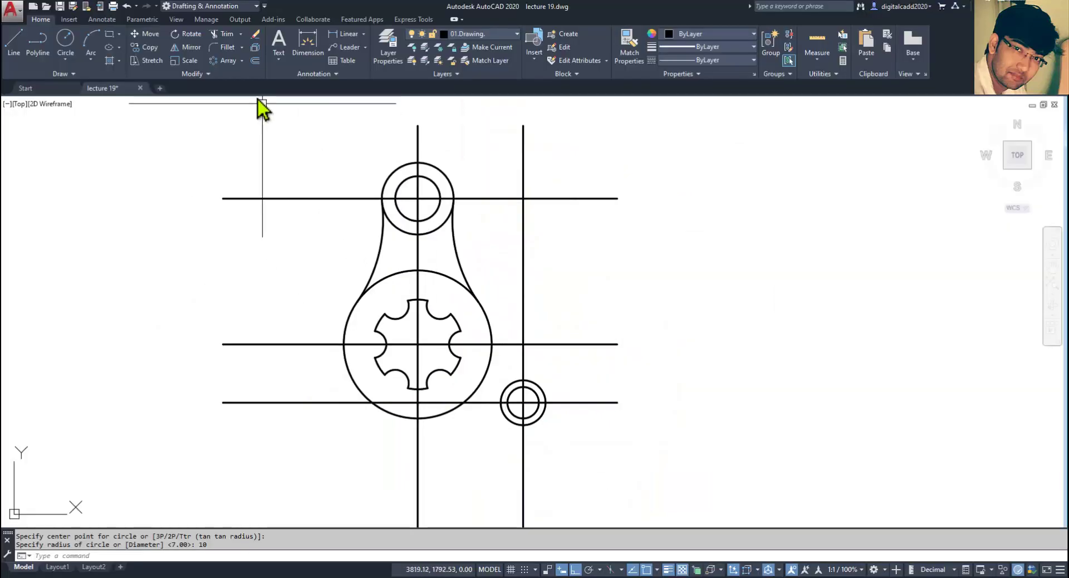
left_click(227, 47)
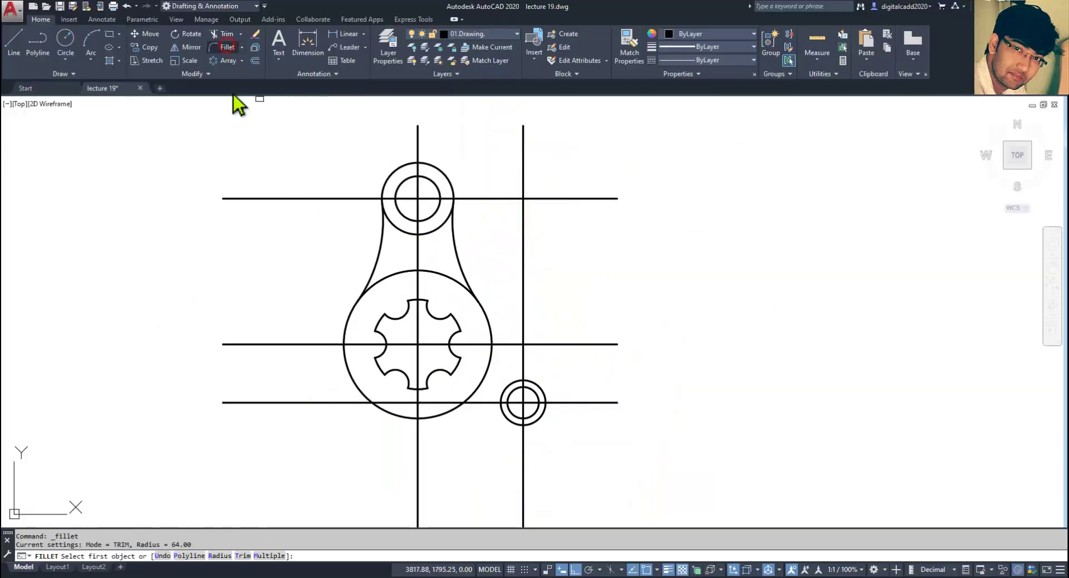
left_click(211, 555)
key("Return")
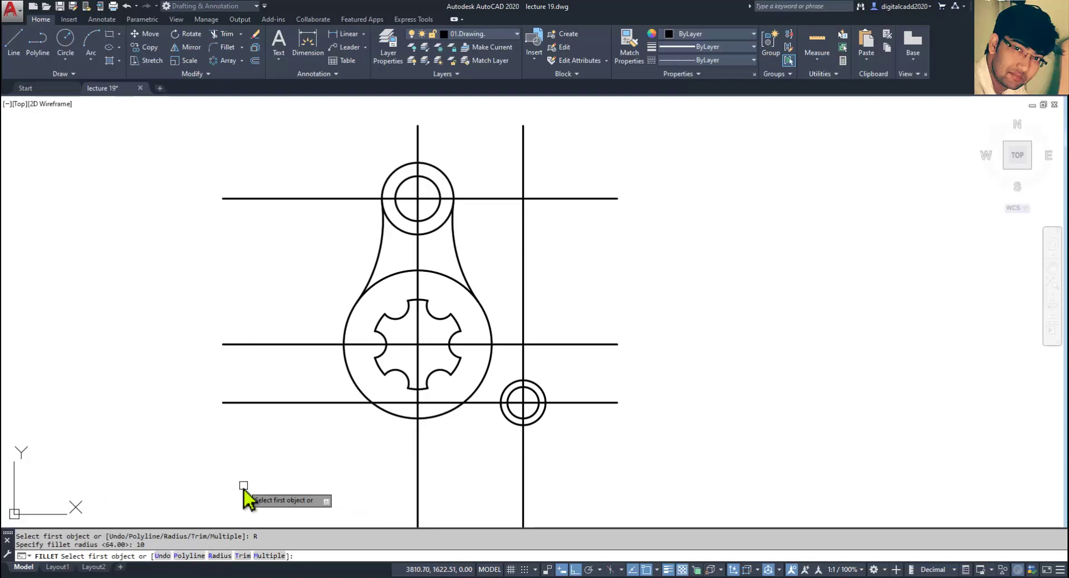
key("alt+Tab")
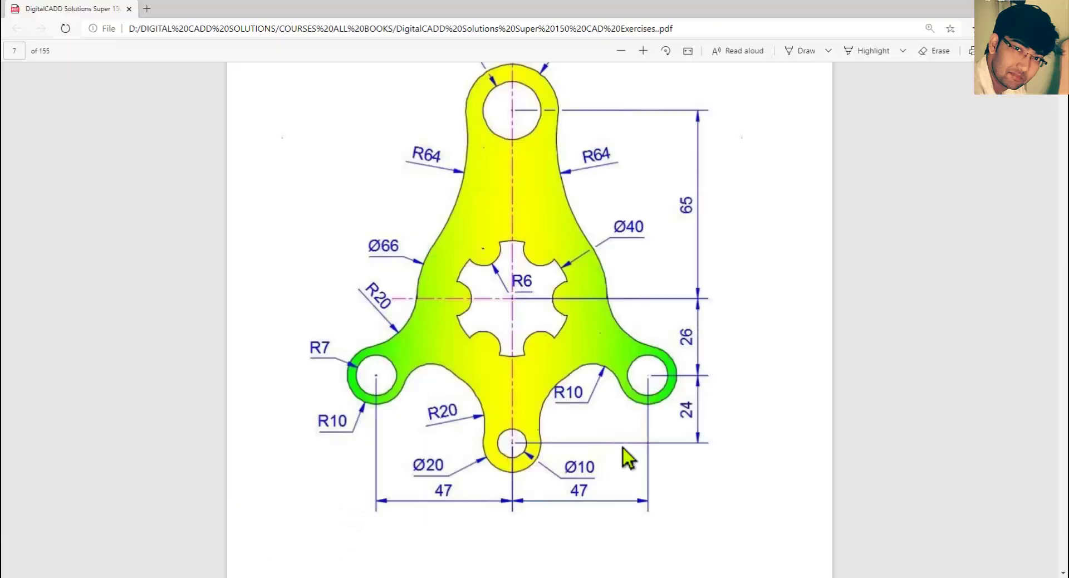
key("alt+Tab")
scroll(572, 410, "up", 2)
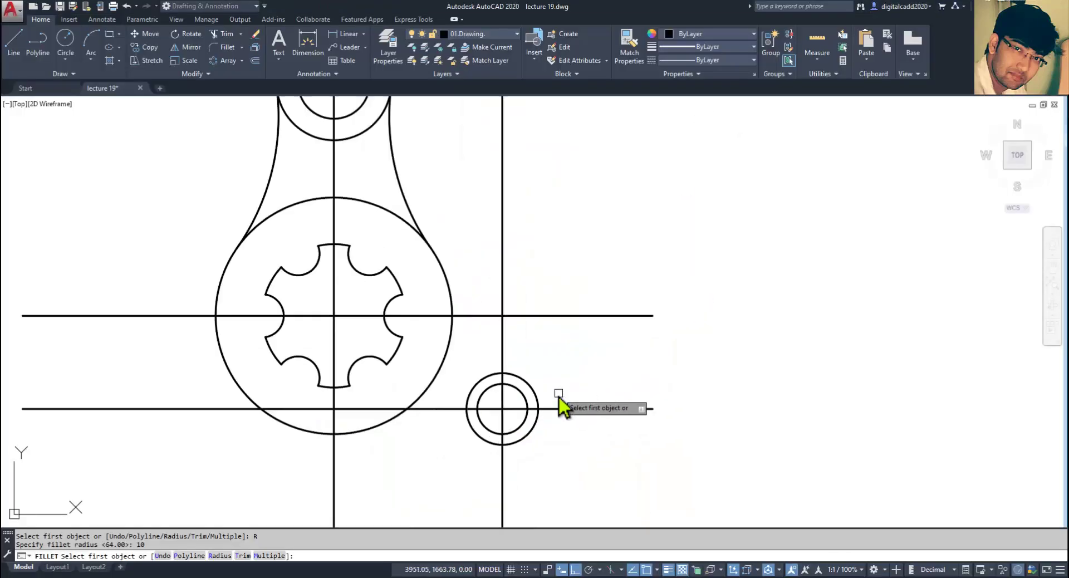
left_click(407, 420)
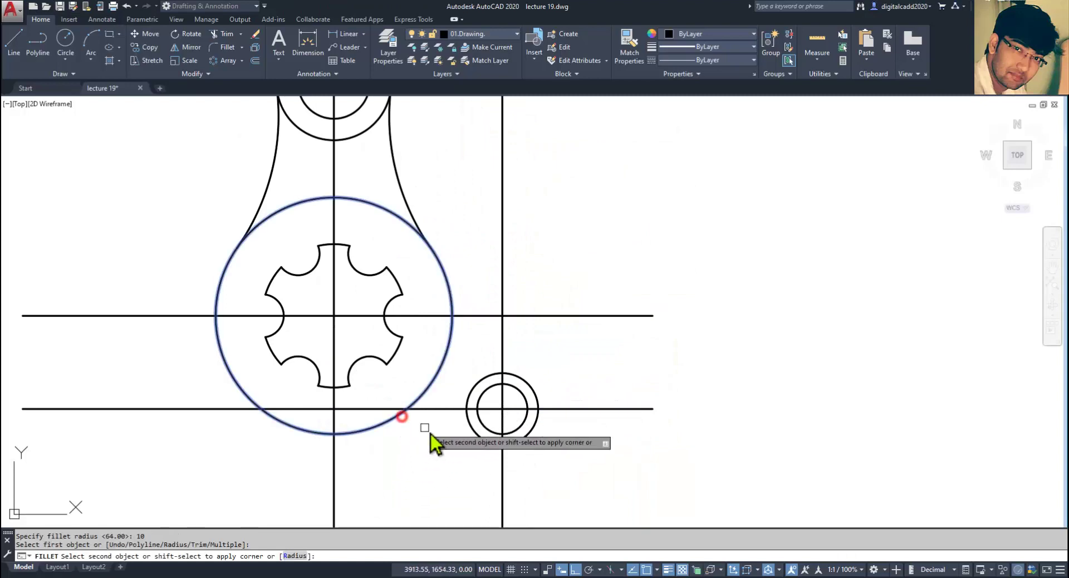
Fillet the upper side between the large central circle and the lower right outer circle with a 20 mm radius, following the PDF exercise.
key("alt+Tab")
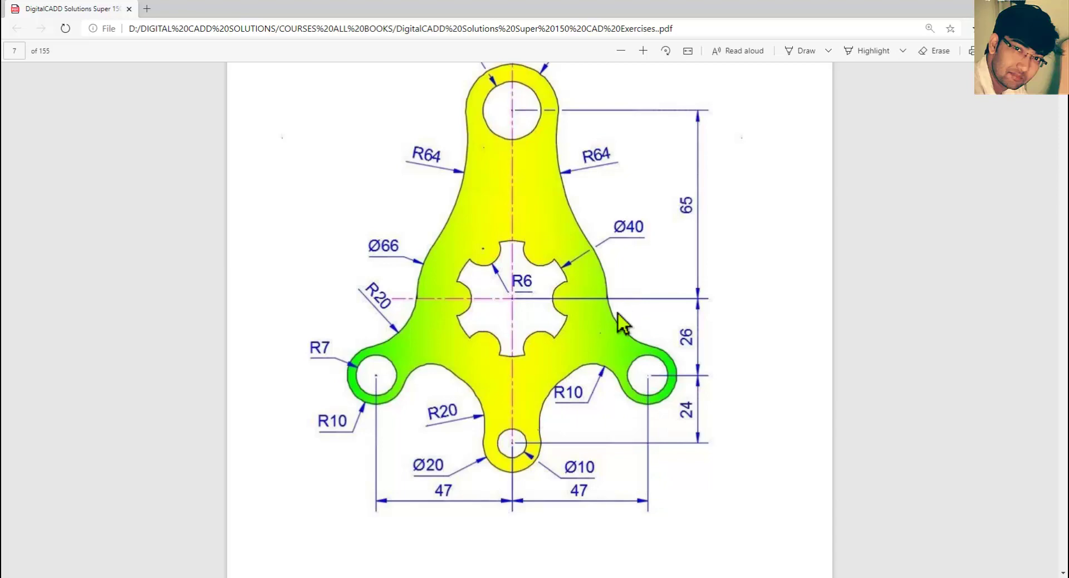
key("alt+Tab")
key("Return")
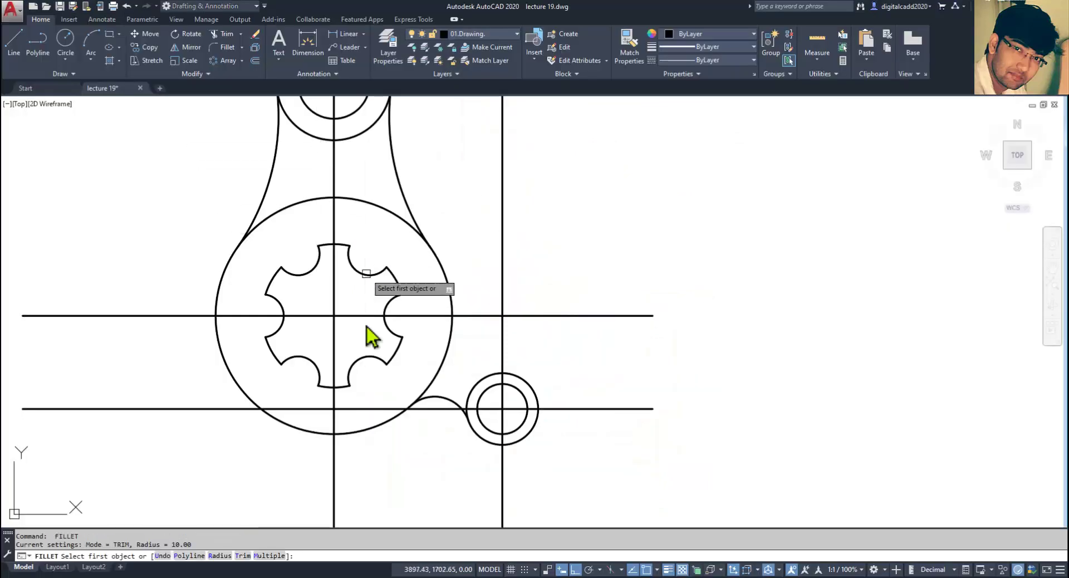
left_click(220, 555)
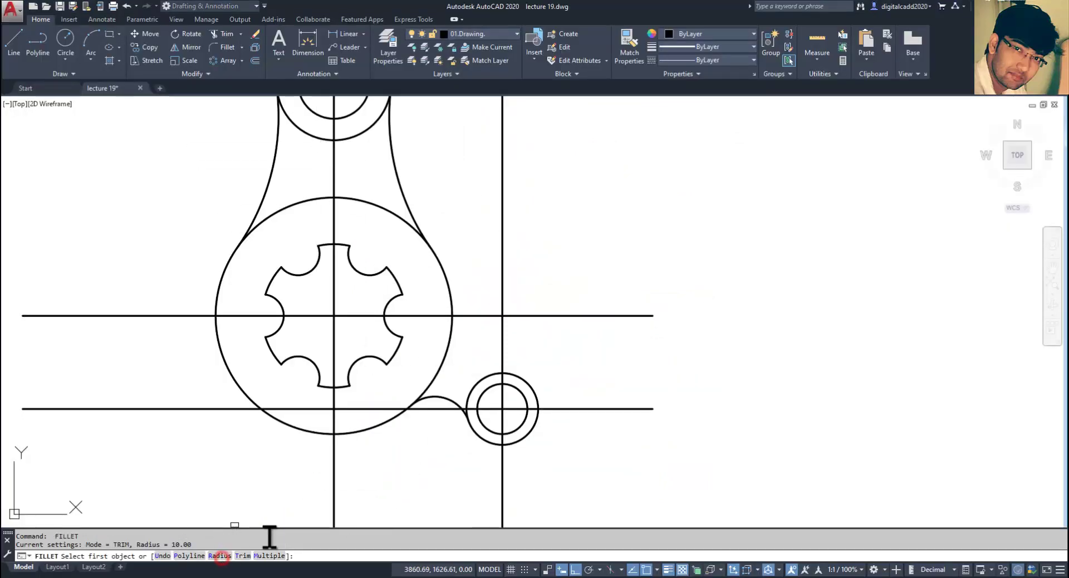
key("Return")
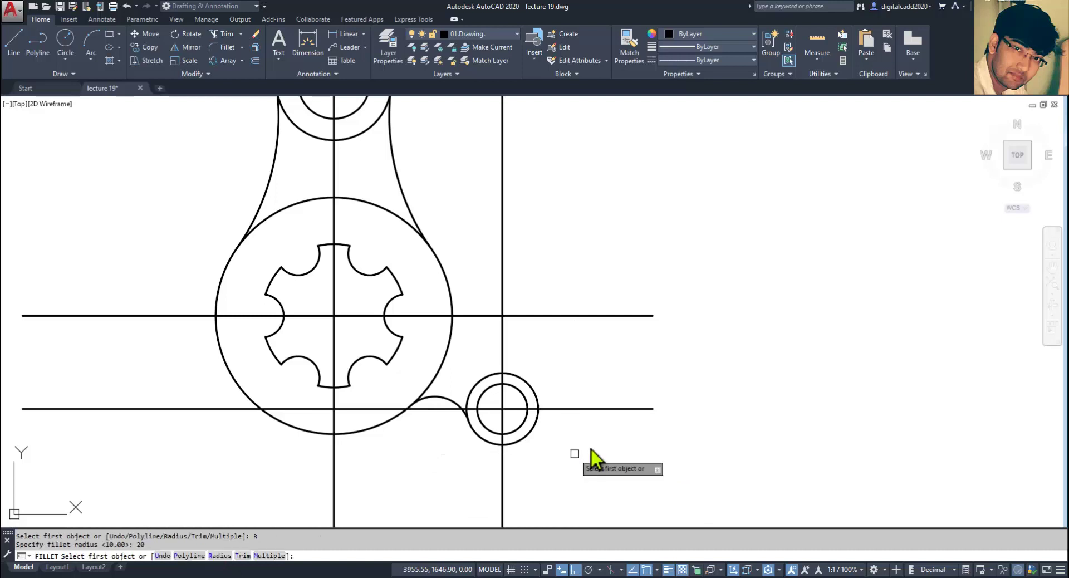
left_click(452, 297)
left_click(525, 376)
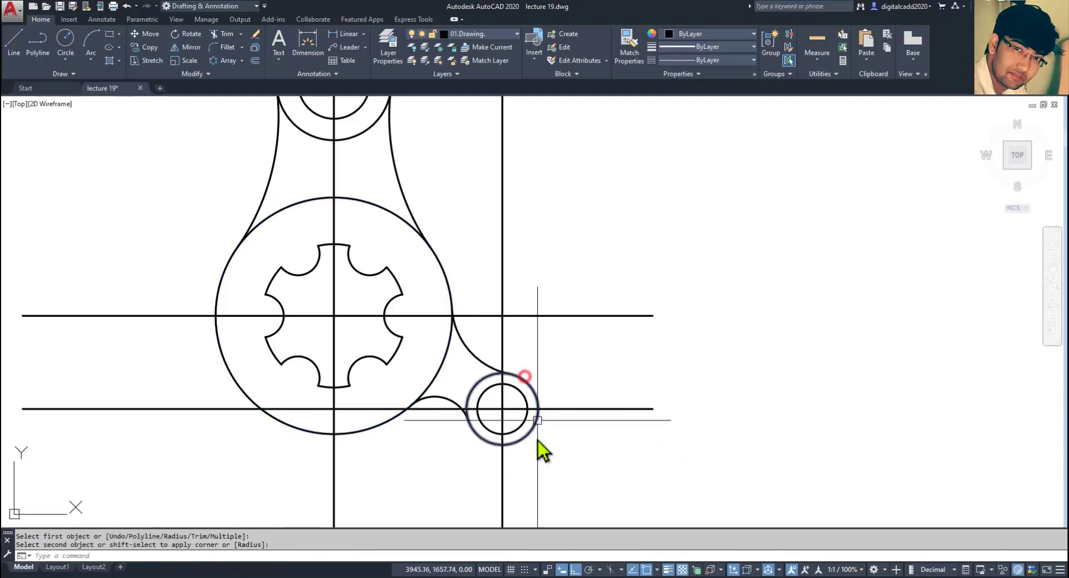
Mirror the two lower right circles and their two connecting fillets across the vertical centerline, keeping the source objects.
mouse_move(537, 443)
middle_mouse_down()
mouse_move(696, 399)
mouse_move(685, 453)
mouse_move(695, 461)
mouse_move(620, 381)
middle_mouse_up()
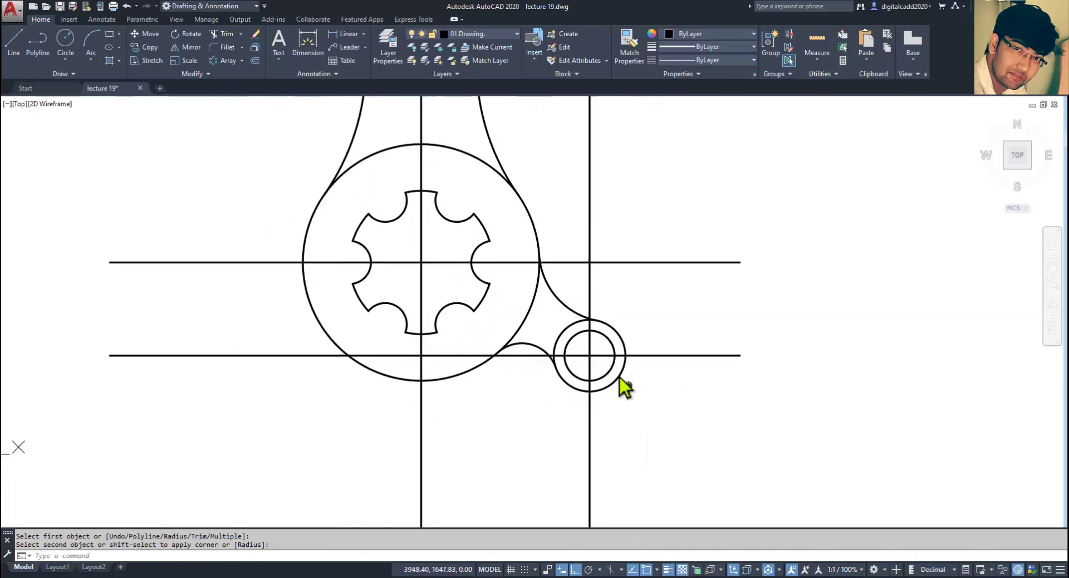
key("alt+Tab")
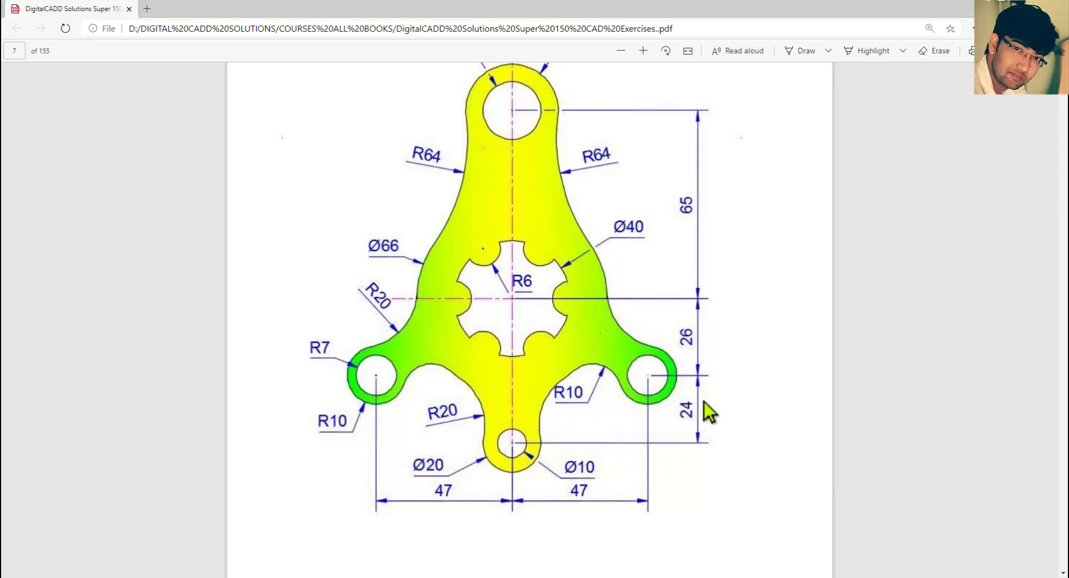
key("alt+Tab")
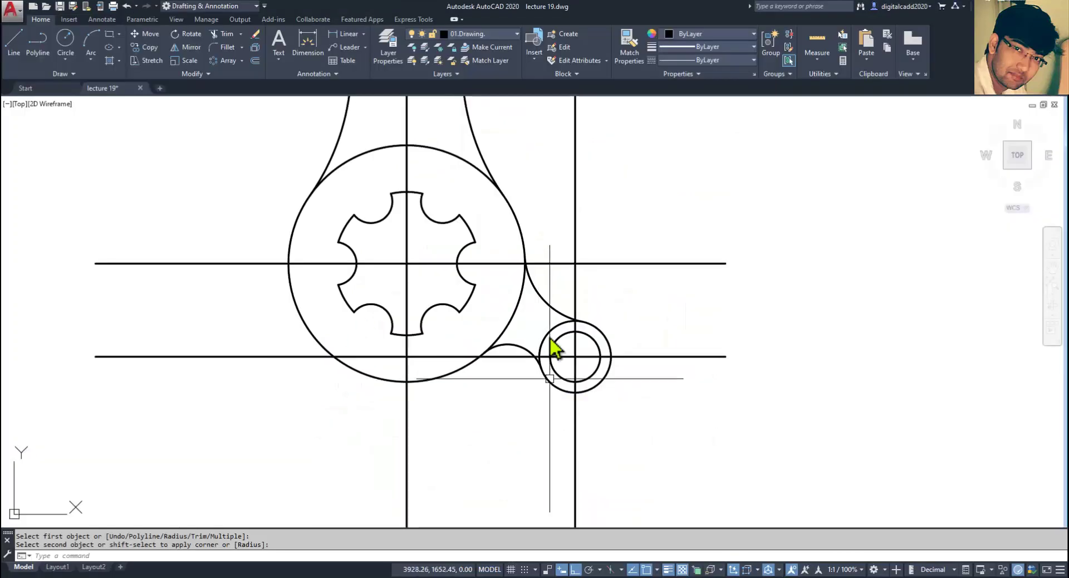
scroll(574, 351, "up", 2)
left_click(661, 315)
left_click(608, 375)
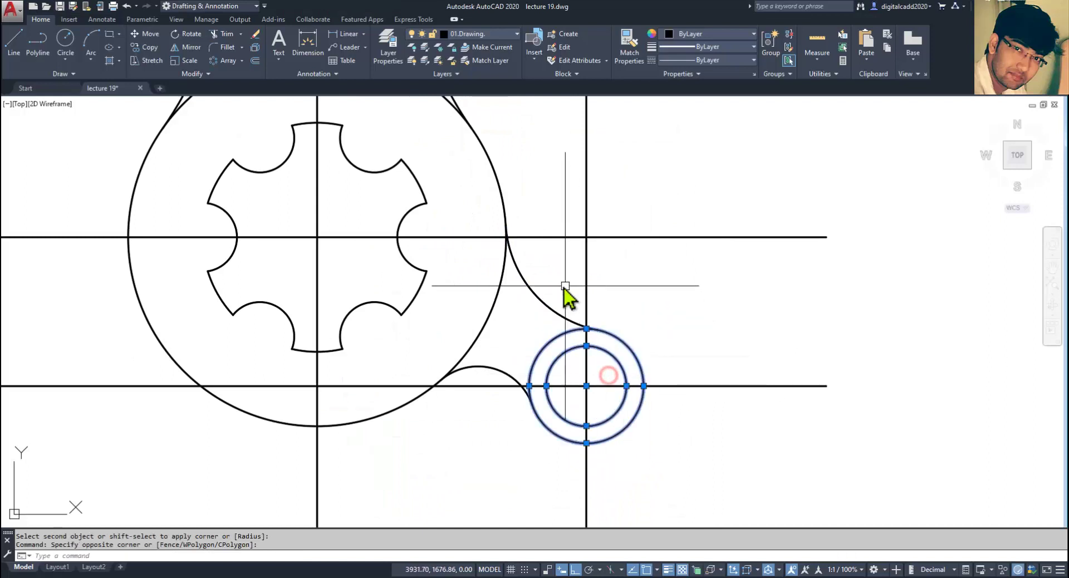
left_click(565, 284)
left_click(547, 328)
left_click(499, 372)
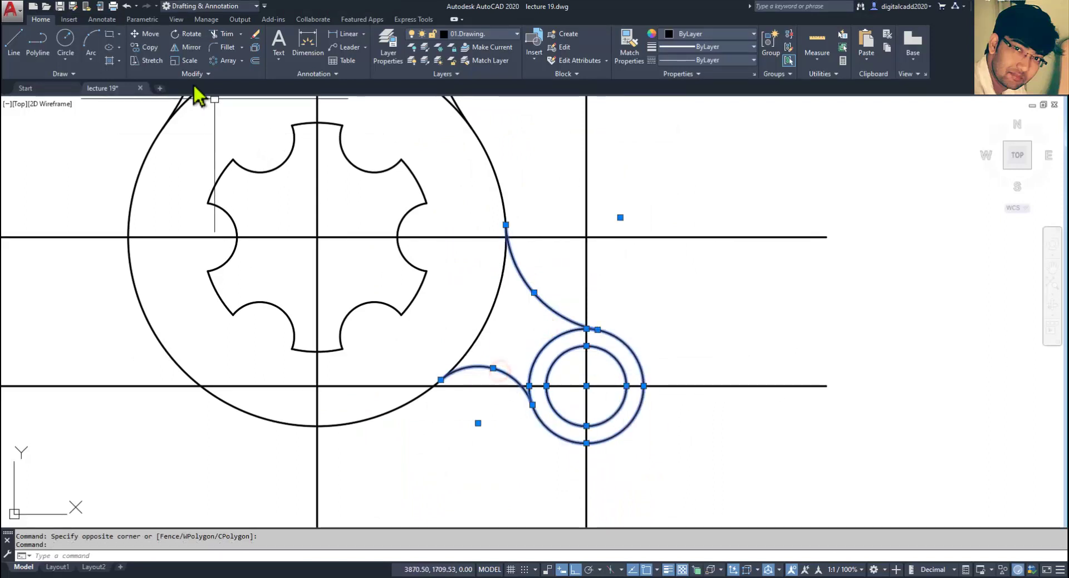
left_click(182, 48)
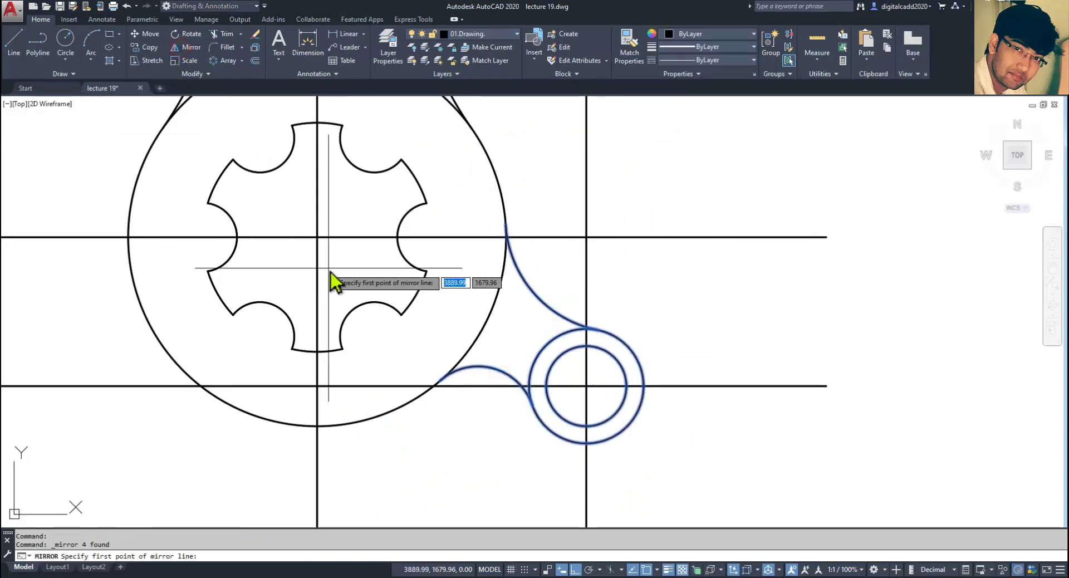
left_click(317, 237)
left_click(315, 354)
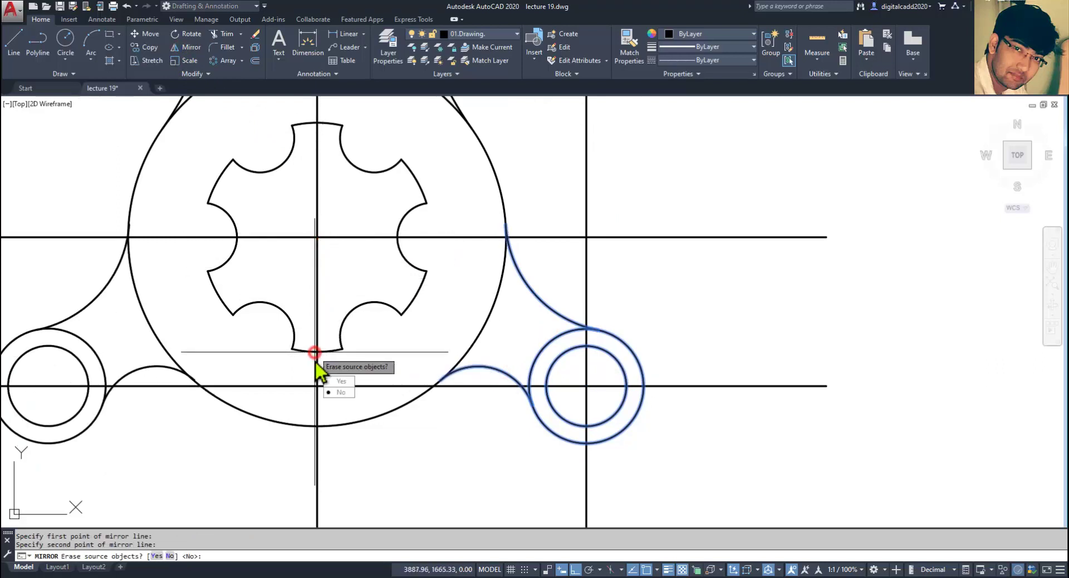
left_click(332, 396)
Offset the horizontal line through the lower side holes 24 mm downward, as dimensioned in the PDF exercise.
scroll(445, 381, "down", 4)
middle_click_drag(442, 382, 512, 362)
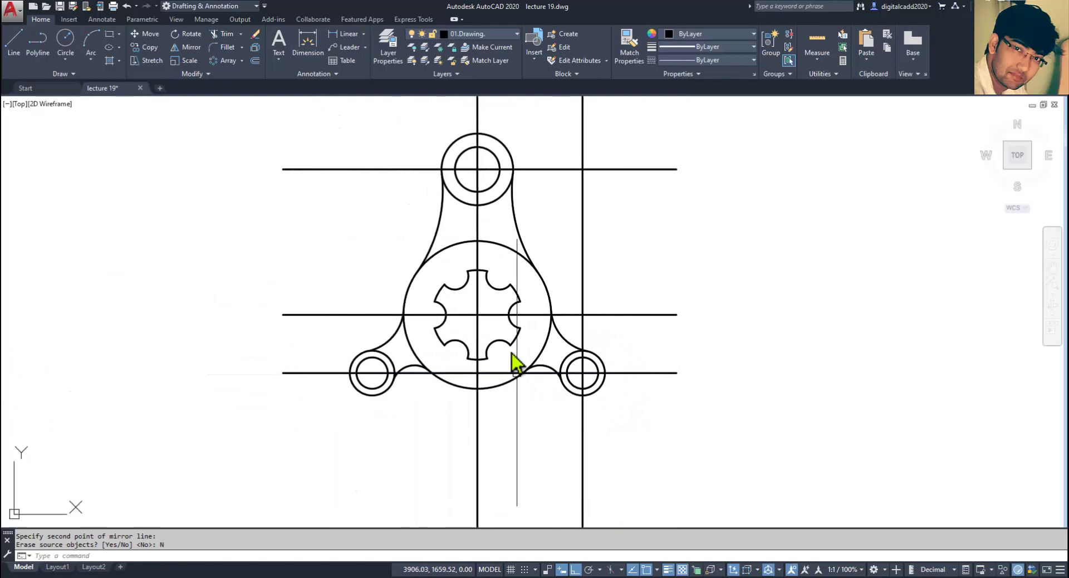
scroll(466, 400, "up", 2)
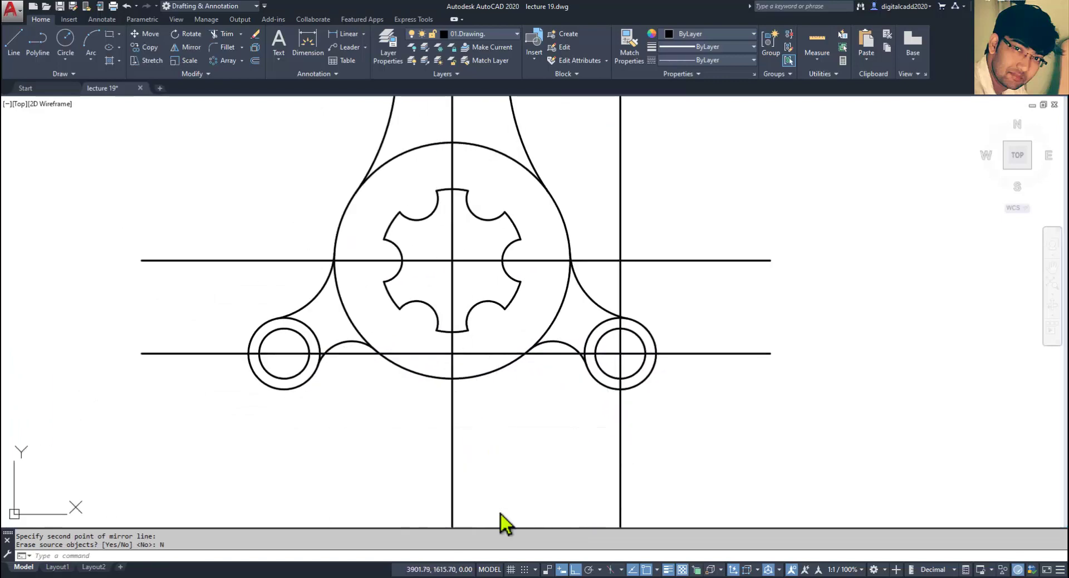
key("alt+Tab")
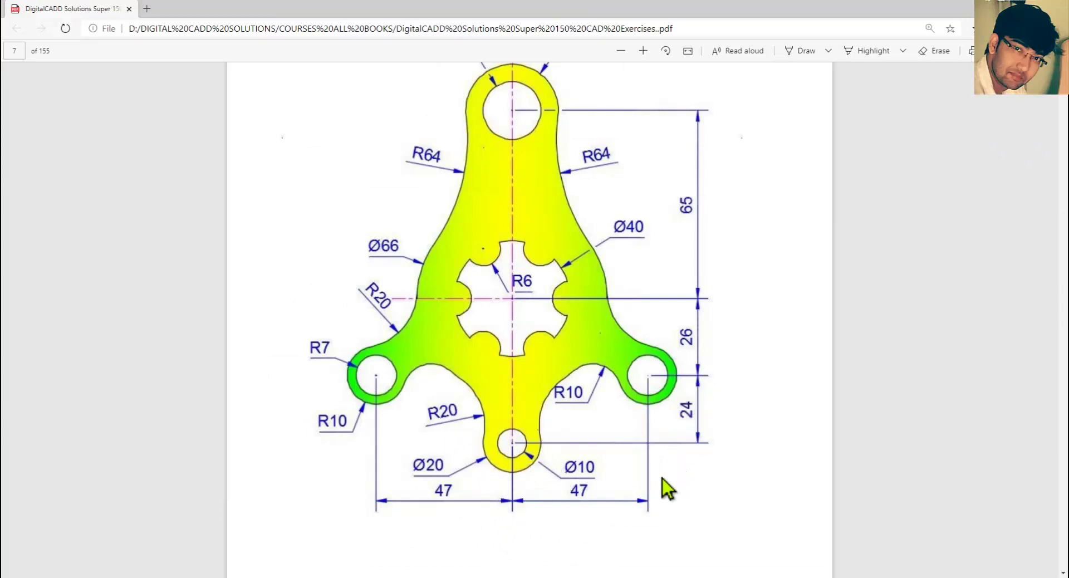
key("alt+Tab")
left_click(256, 61)
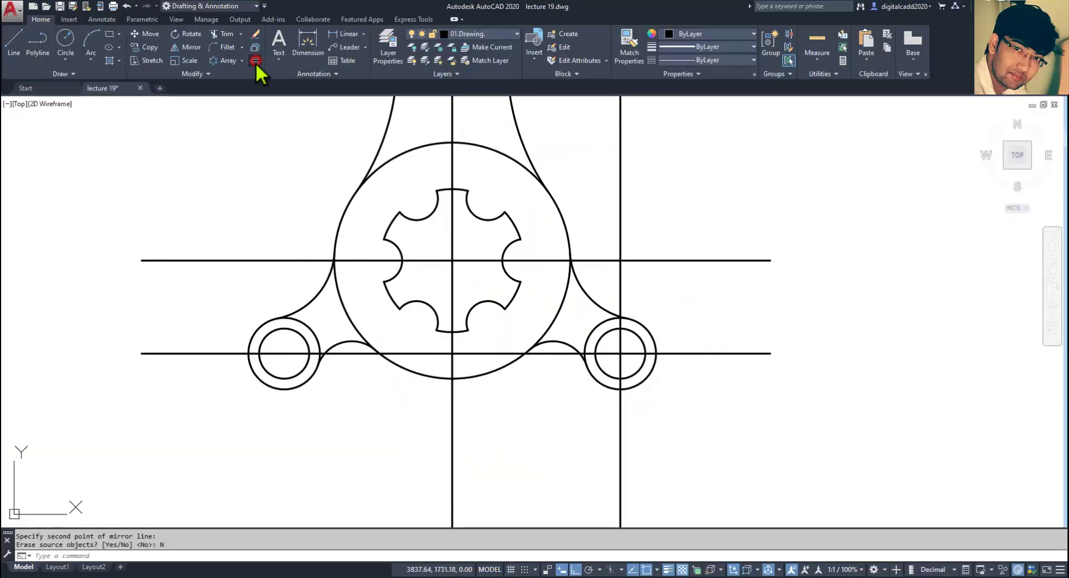
key("alt+Tab")
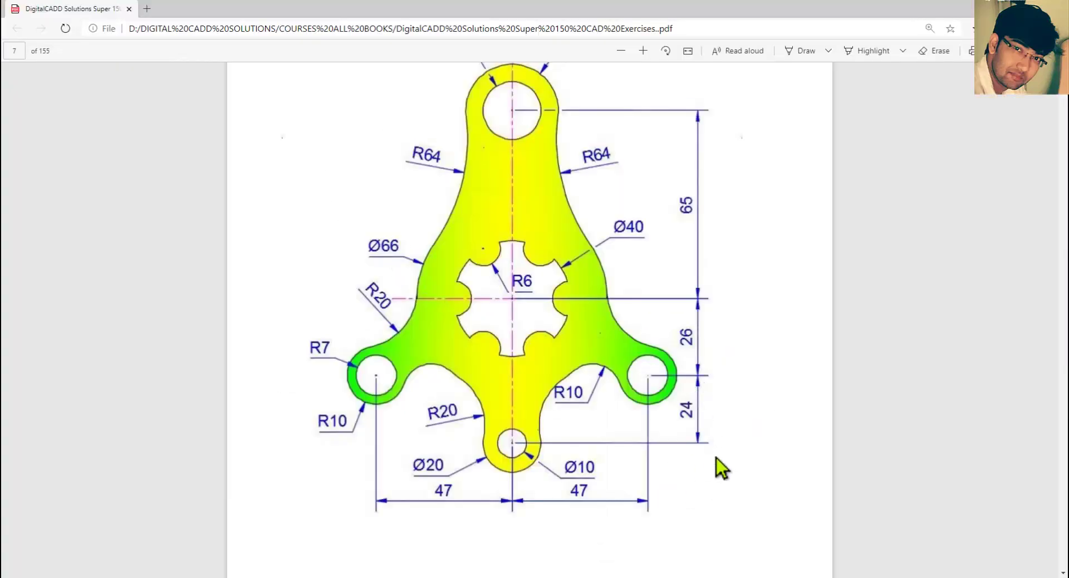
key("alt+Tab")
type("24")
key("Return")
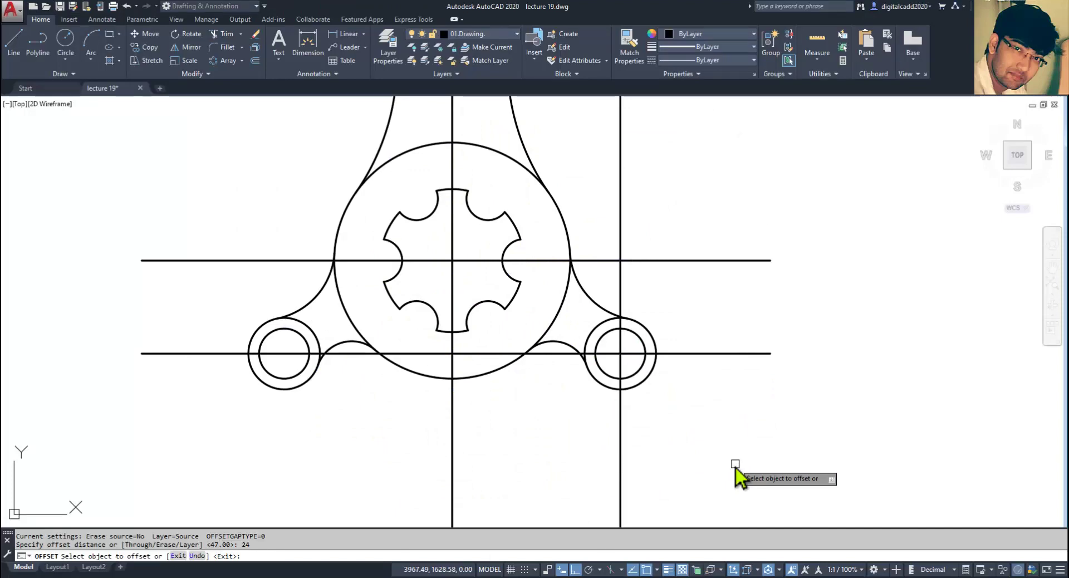
left_click(702, 353)
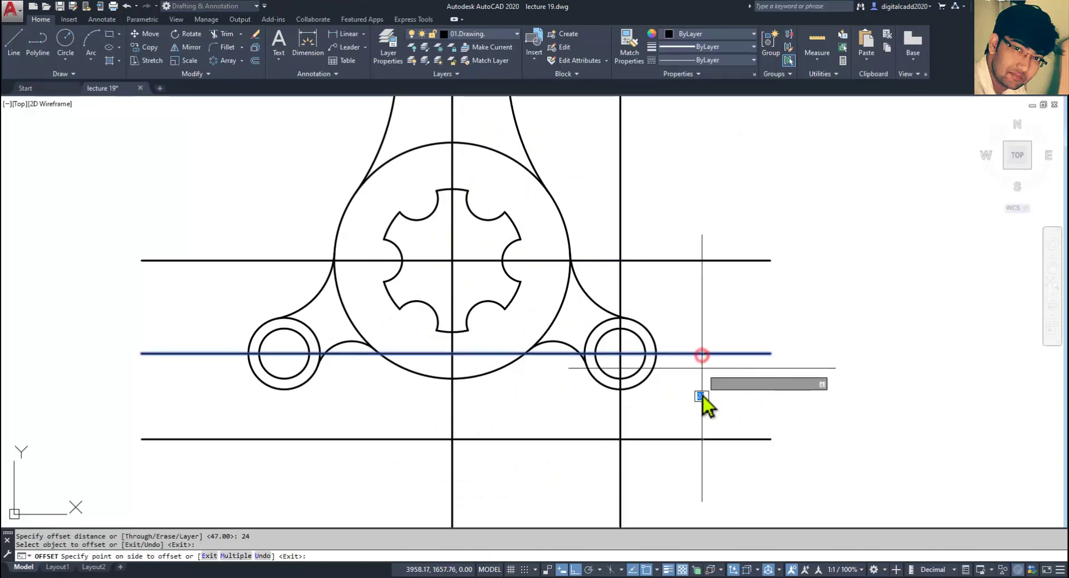
left_click(713, 471)
key("Return")
Draw a 10 mm diameter circle where the vertical centerline crosses the lowest horizontal line, following the PDF exercise.
key("alt+Tab")
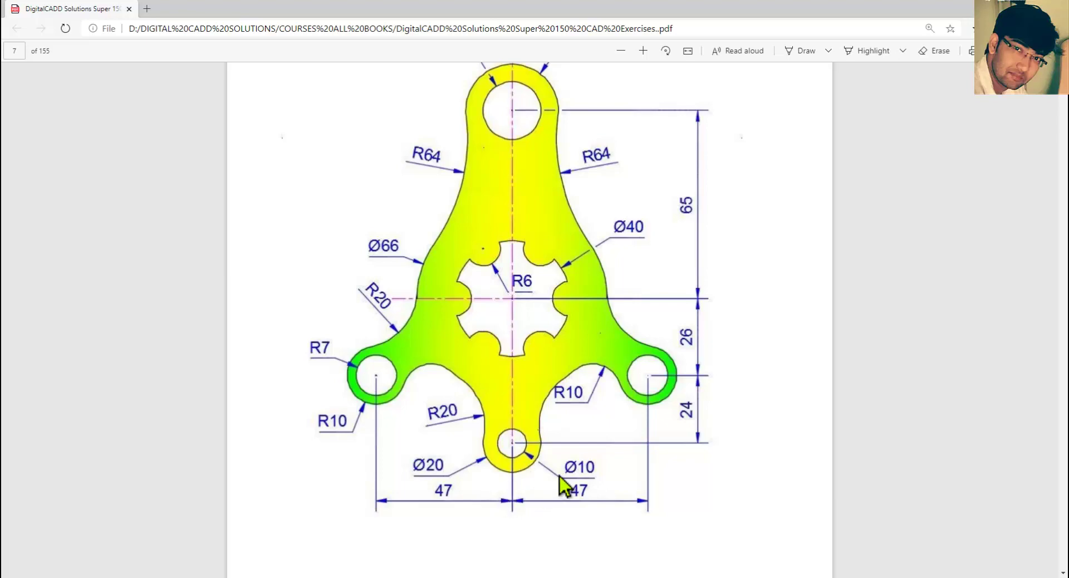
key("alt+Tab")
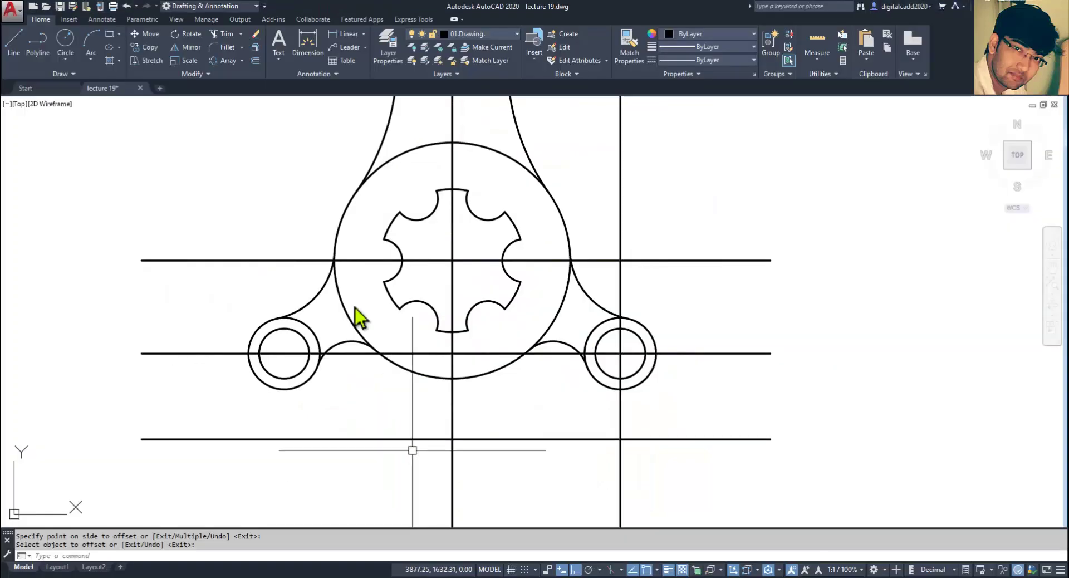
left_click(67, 56)
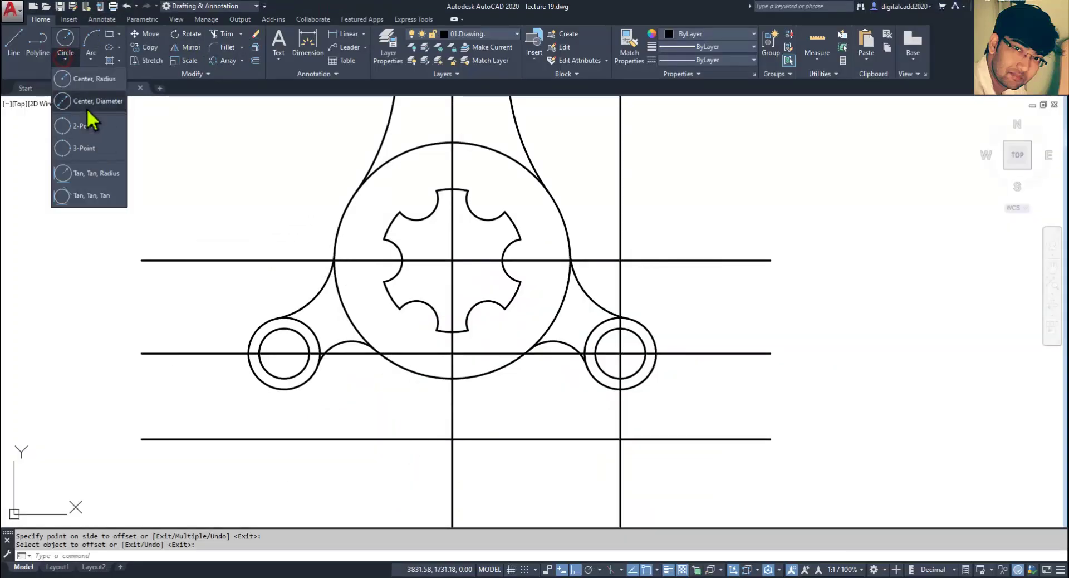
left_click(86, 108)
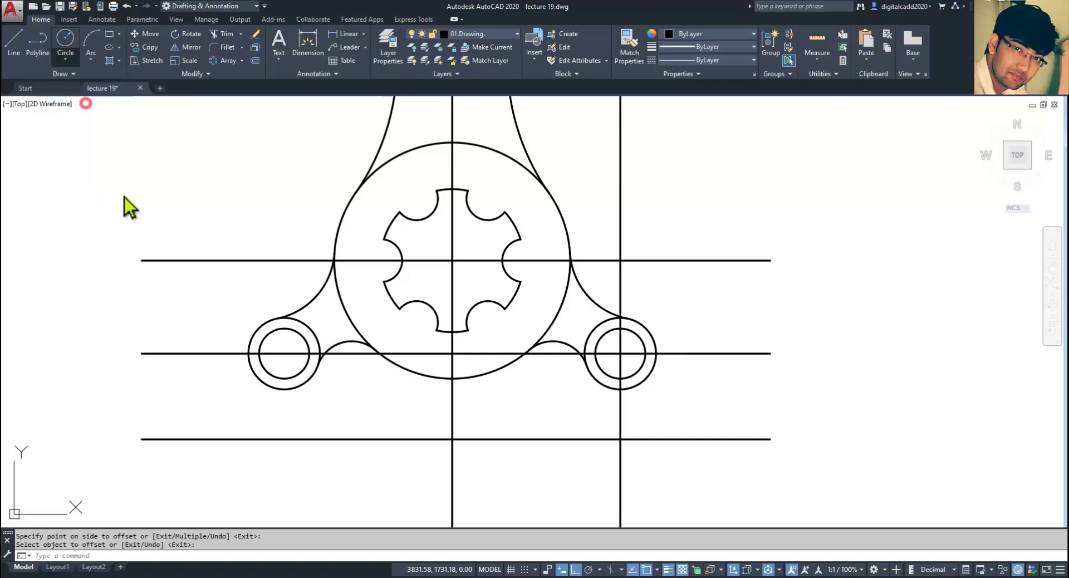
left_click(450, 442)
type("10")
key("Return")
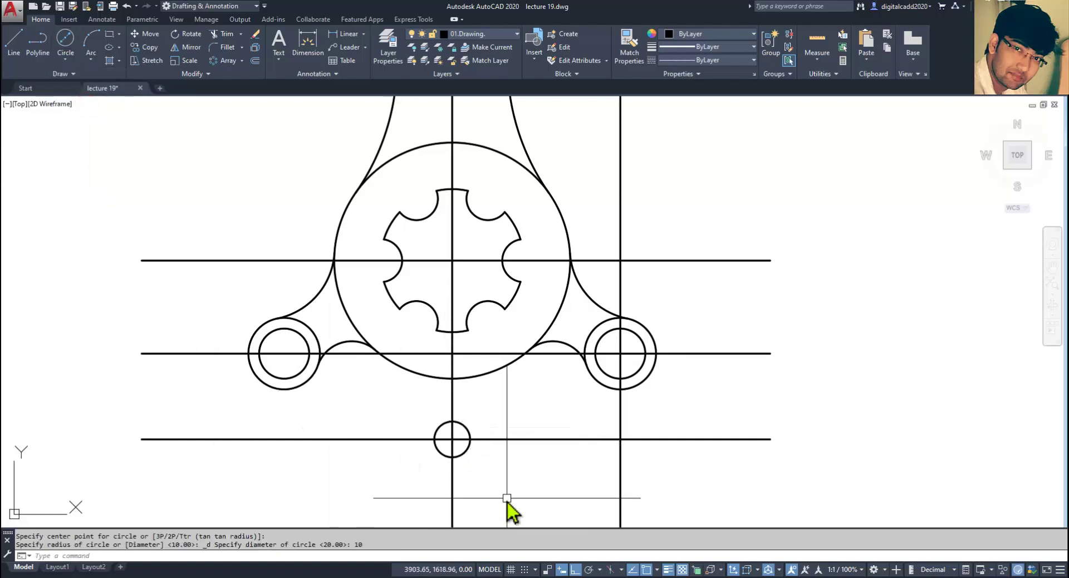
Draw a 20 mm radius circle concentric with the 10 mm diameter bottom hole and compare it with the PDF exercise.
key("Return")
scroll(466, 452, "up", 5)
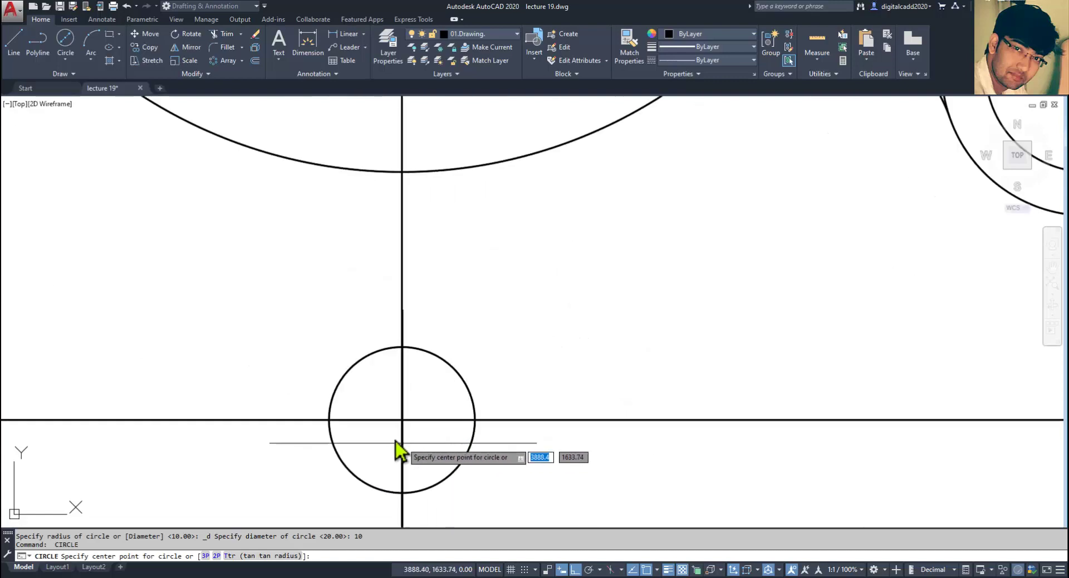
left_click(403, 425)
type("20")
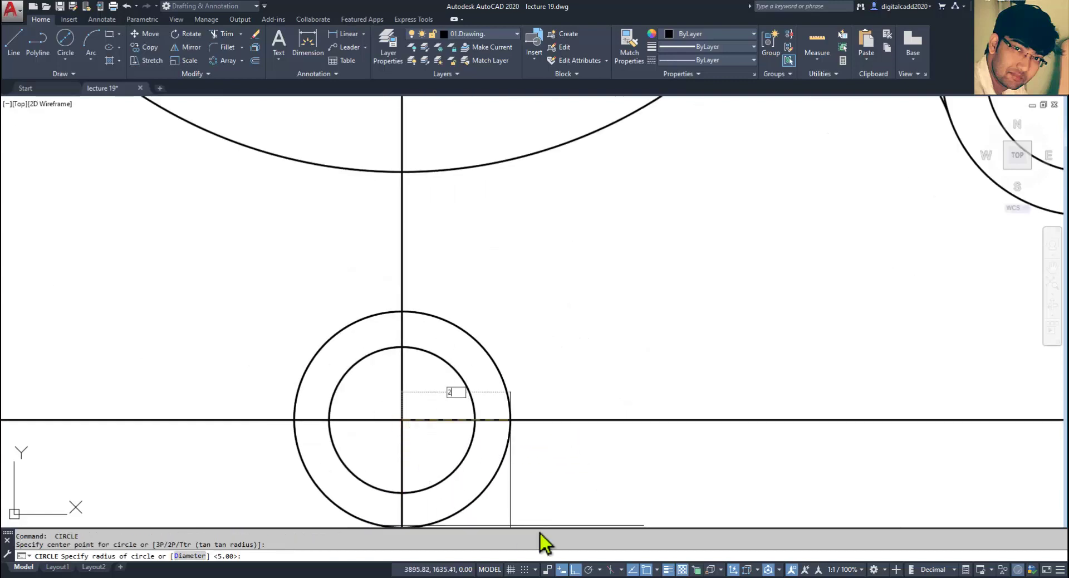
key("Return")
scroll(565, 463, "down", 8)
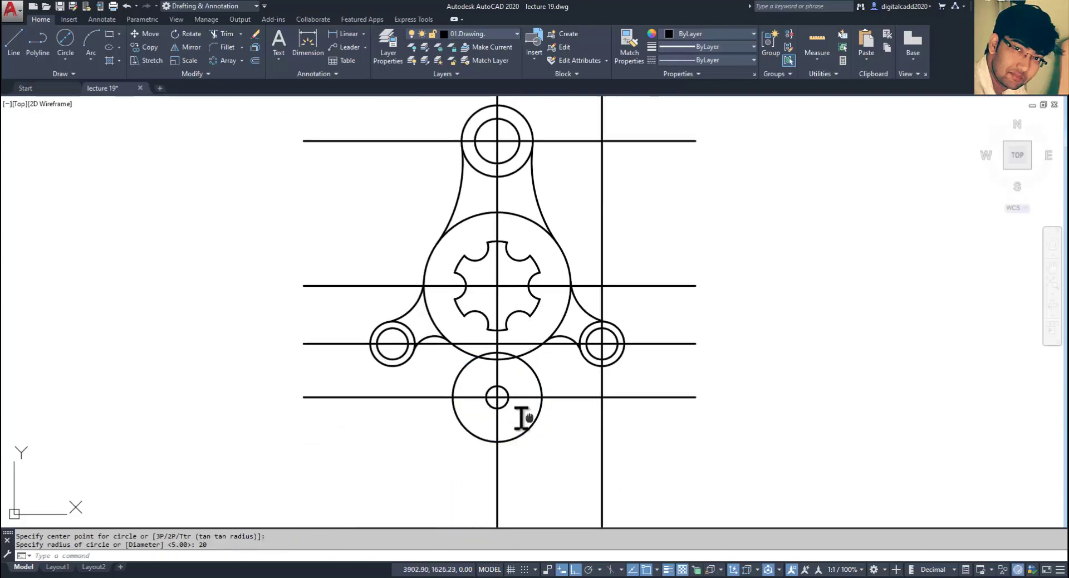
scroll(520, 420, "down", 1)
key("alt+Tab")
key("alt+Tab")
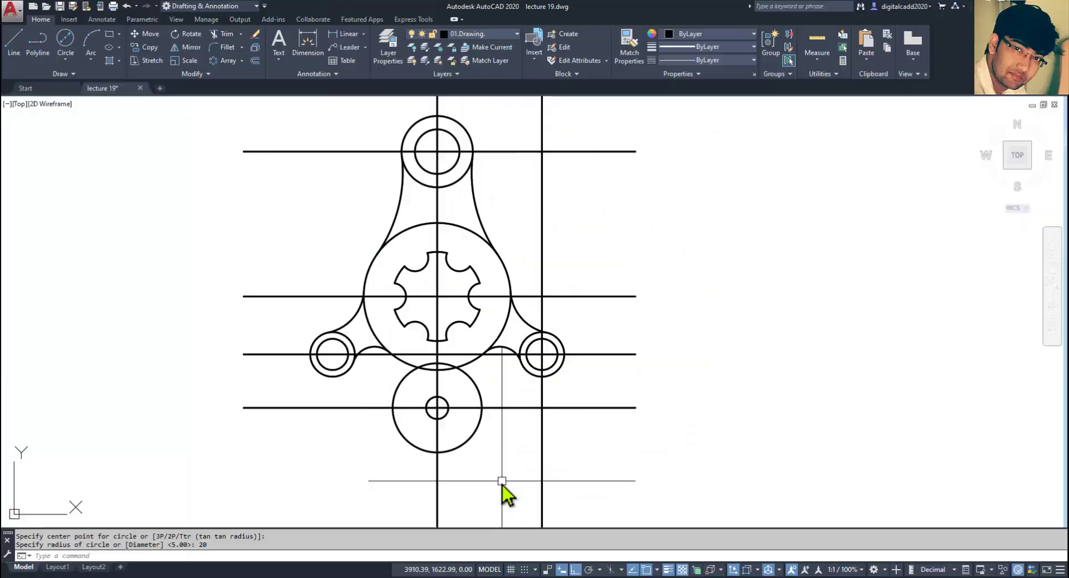
Set the diameter of the outer circle around the bottom hole to 20 mm in its quick properties.
left_click(470, 441)
scroll(470, 444, "up", 2)
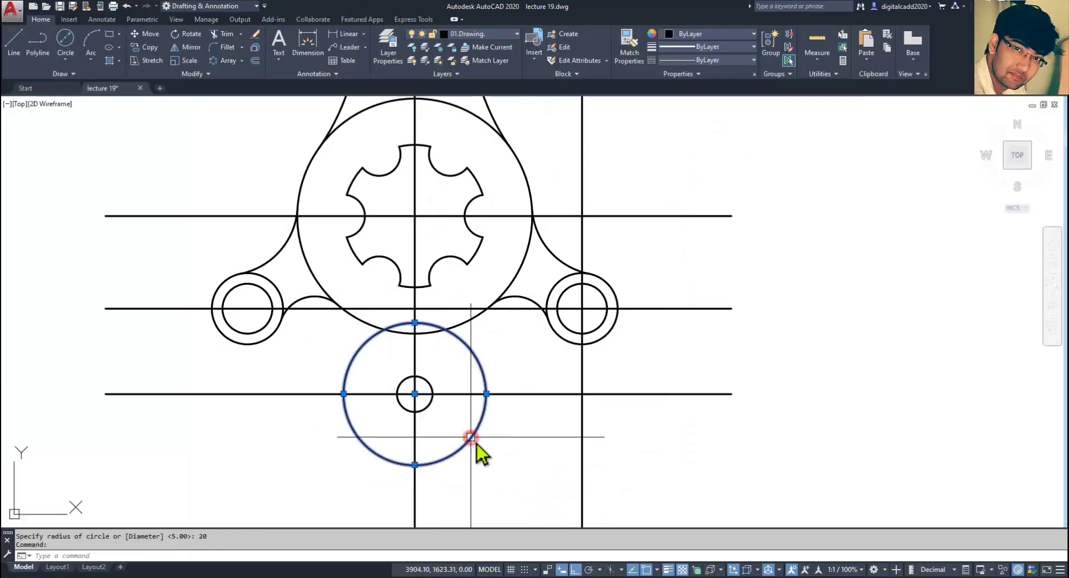
double_click(476, 442)
left_click(588, 383)
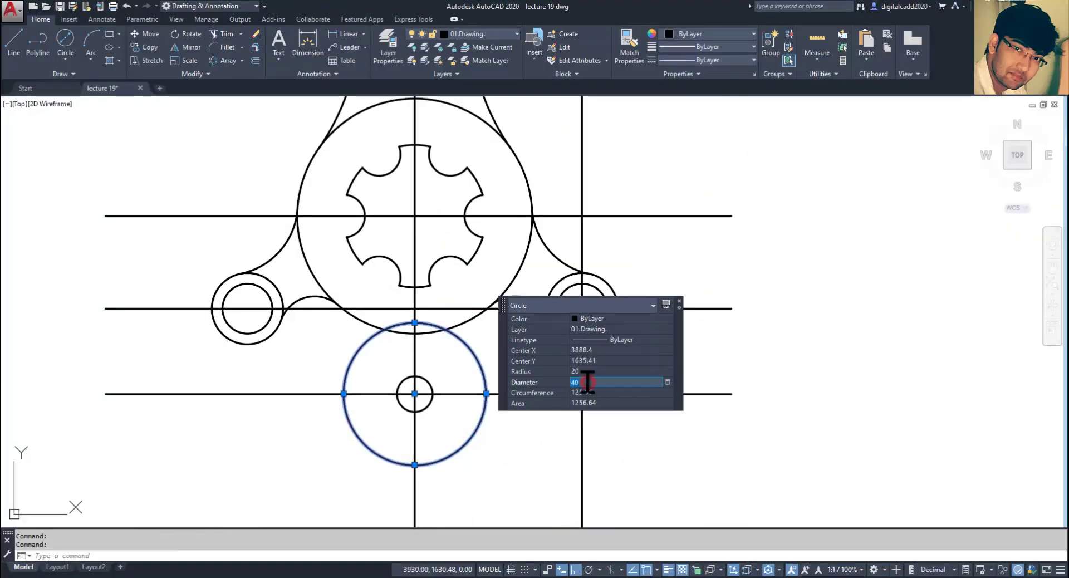
type("2")
key("Tab")
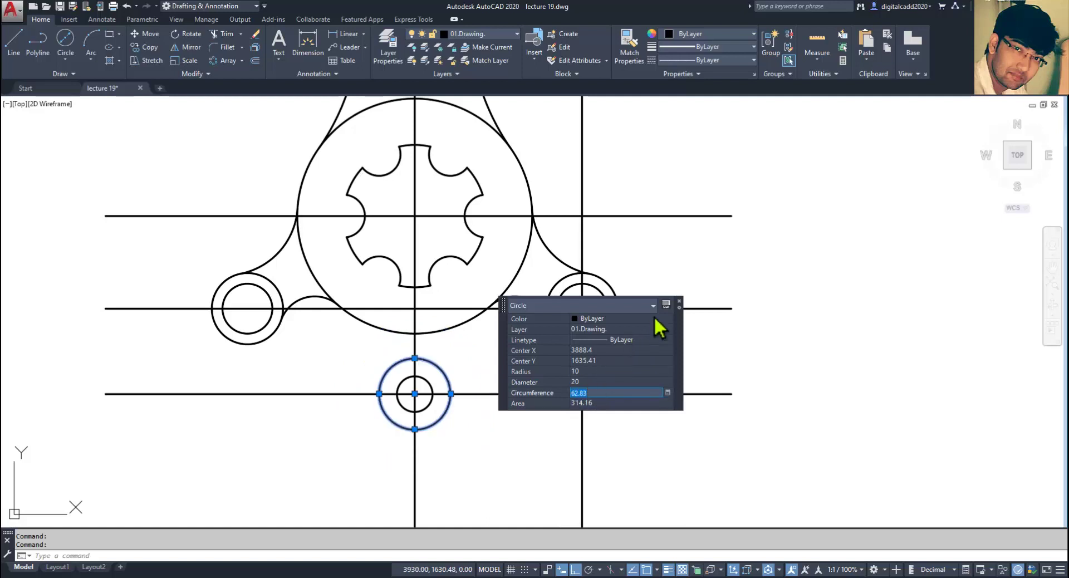
left_click(680, 302)
key("Escape")
middle_click_drag(429, 441, 468, 463)
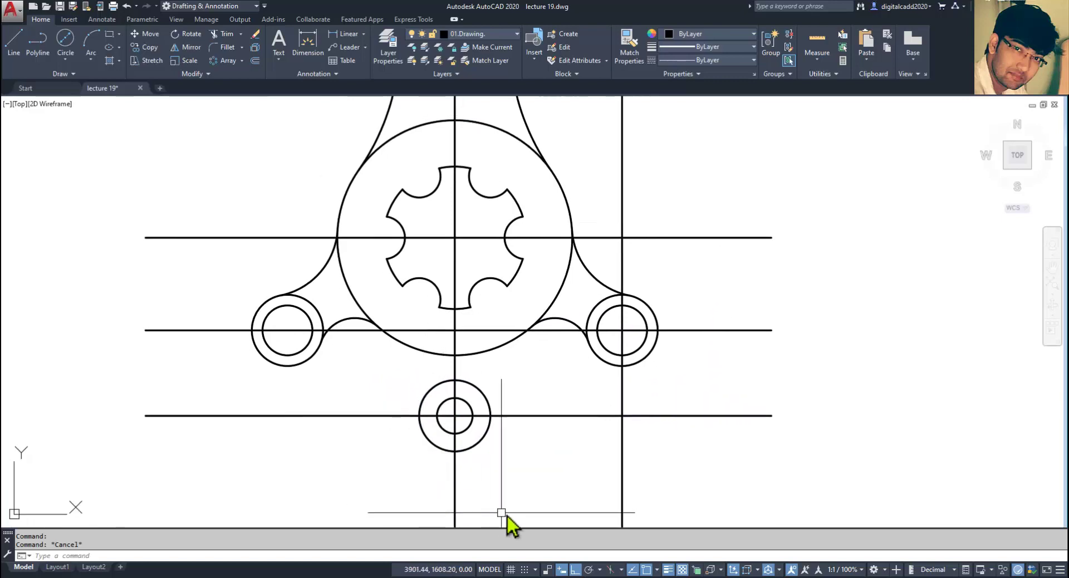
Fillet the large central circle to the outer bottom circle on both sides with a 20 mm radius, following the PDF exercise.
key("alt+Tab")
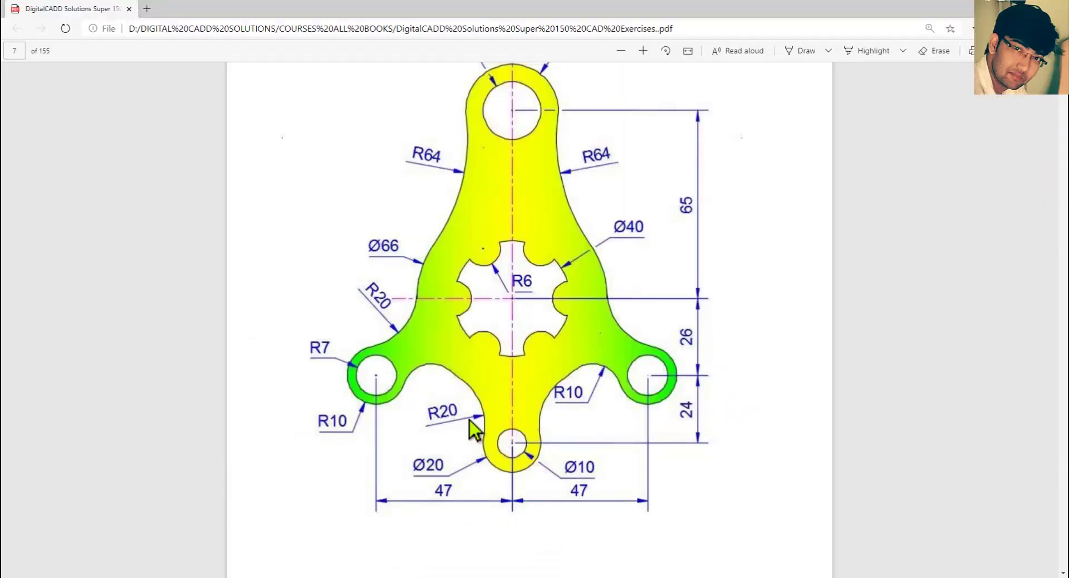
key("alt+Tab")
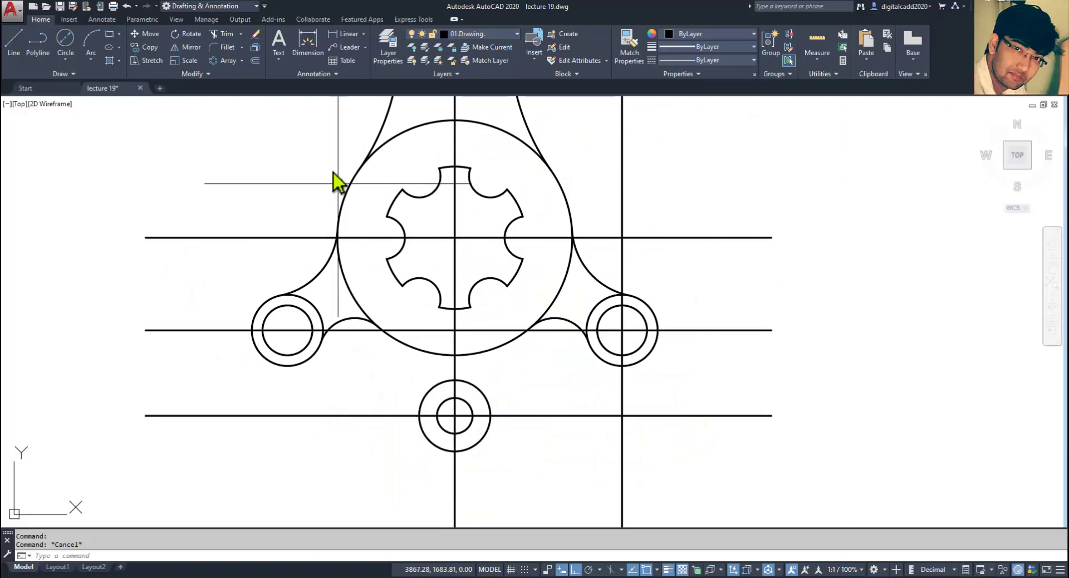
left_click(223, 49)
left_click(214, 555)
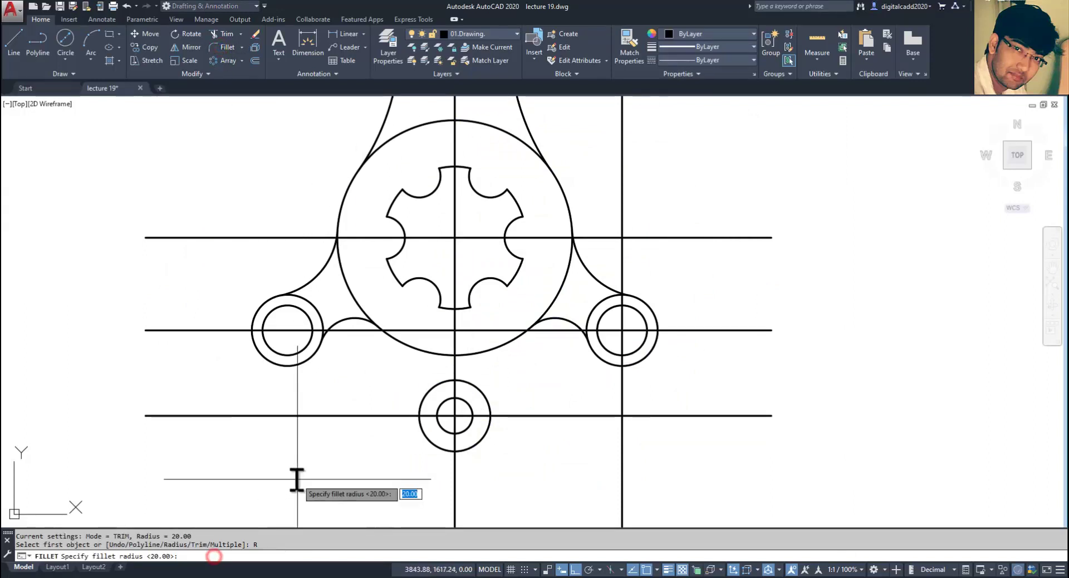
key("Return")
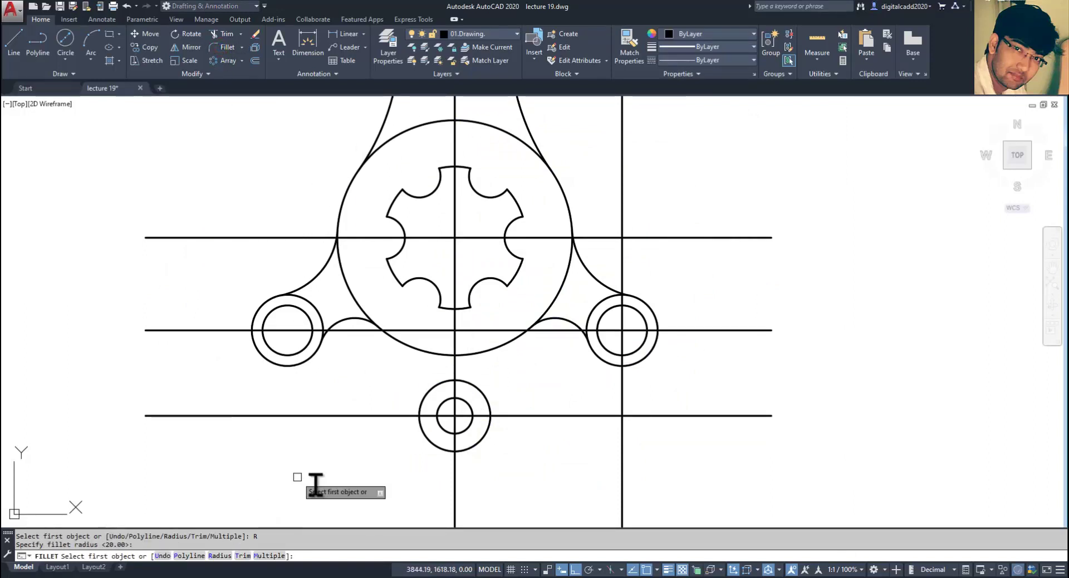
left_click(276, 556)
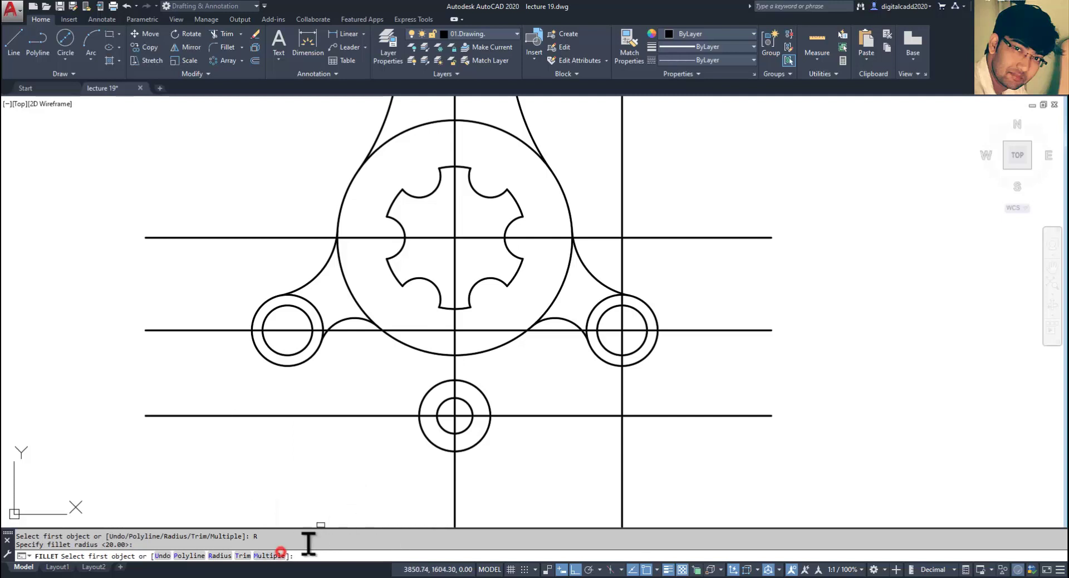
left_click(506, 348)
left_click(488, 397)
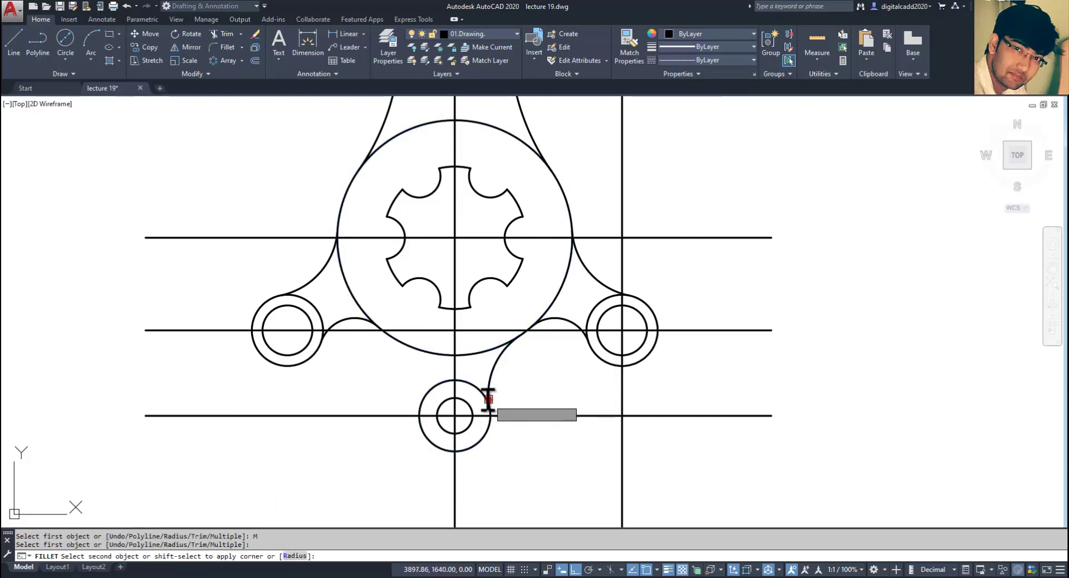
left_click(426, 396)
key("Return")
Erase all horizontal and vertical construction lines running through the plate outline.
scroll(494, 433, "down", 2)
middle_click_drag(493, 433, 487, 467)
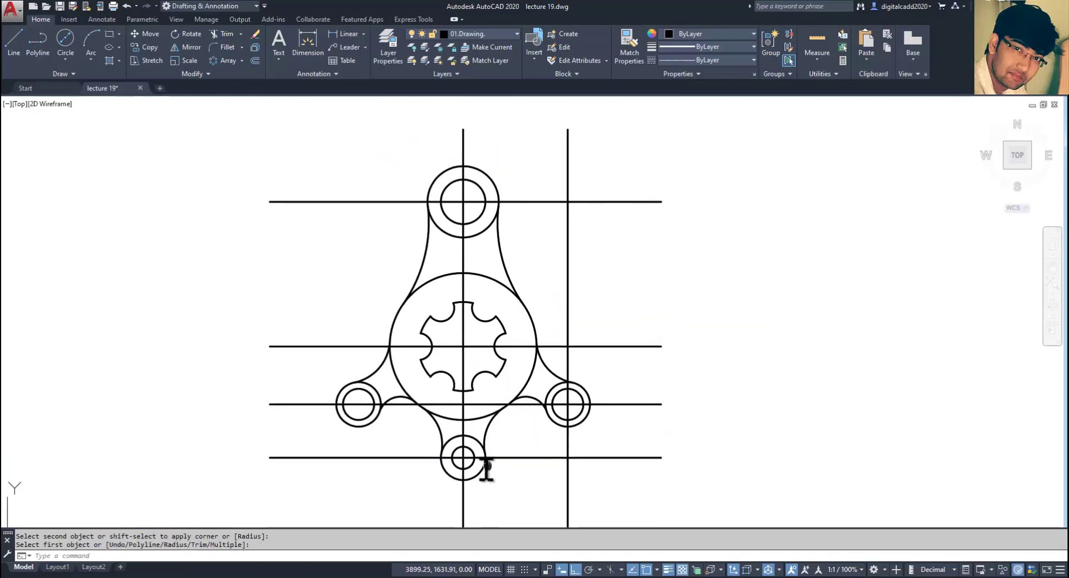
scroll(661, 168, "down", 2)
left_click(662, 164)
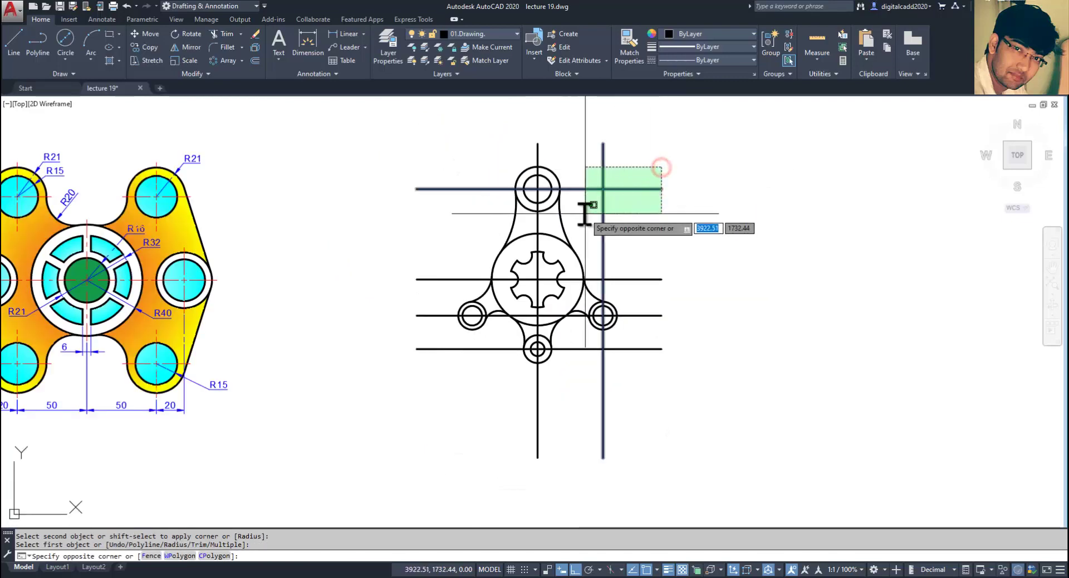
left_click(585, 210)
key("Delete")
left_click(689, 237)
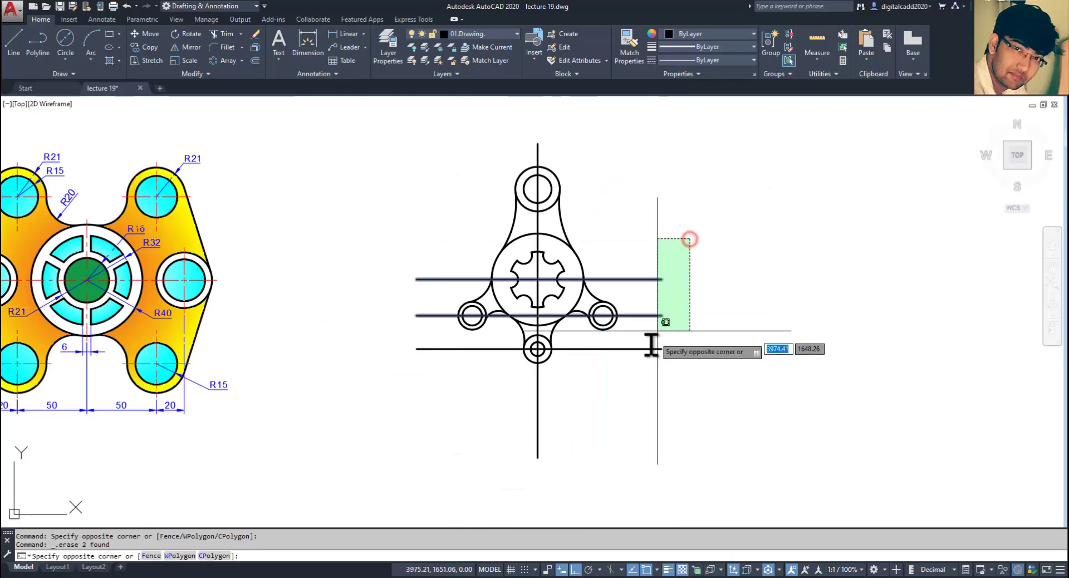
left_click(644, 355)
key("Delete")
left_click(618, 381)
left_click(489, 408)
key("Delete")
Trim the inner arcs of the outer side circles and the side and lower arcs of the large central circle.
scroll(527, 375, "up", 3)
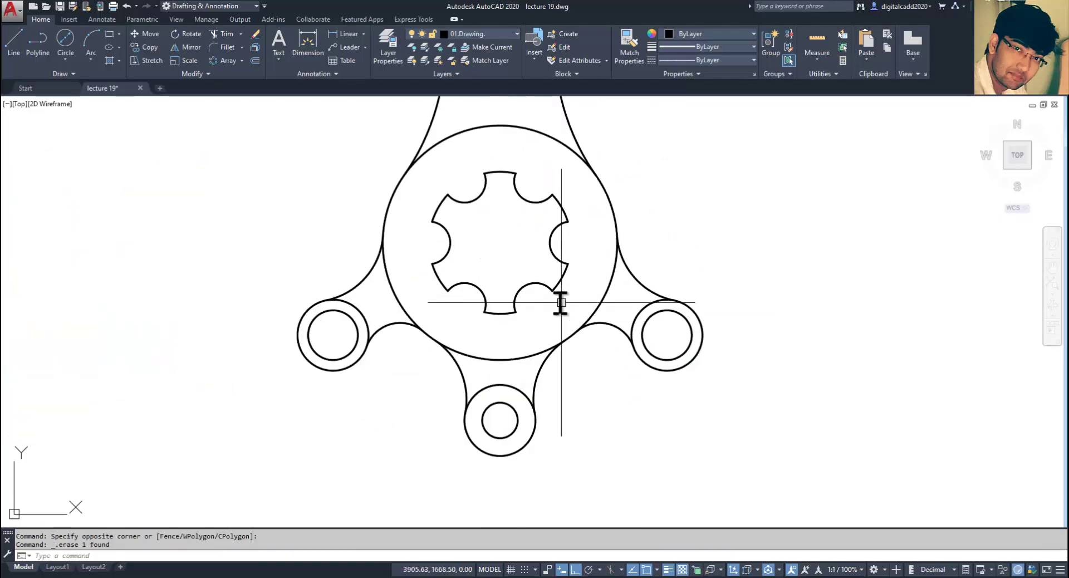
key("alt+Tab")
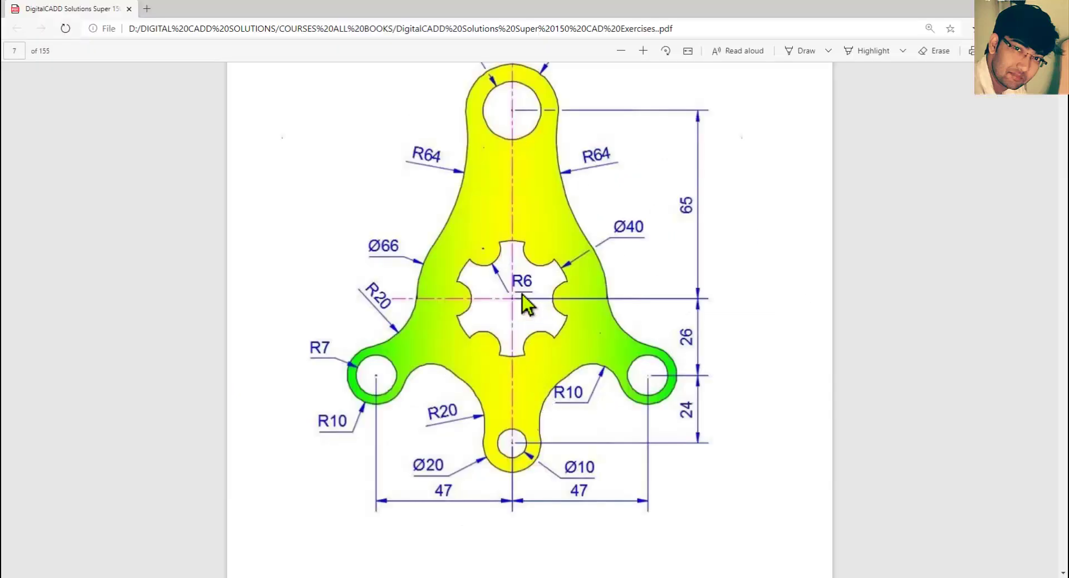
key("alt+Tab")
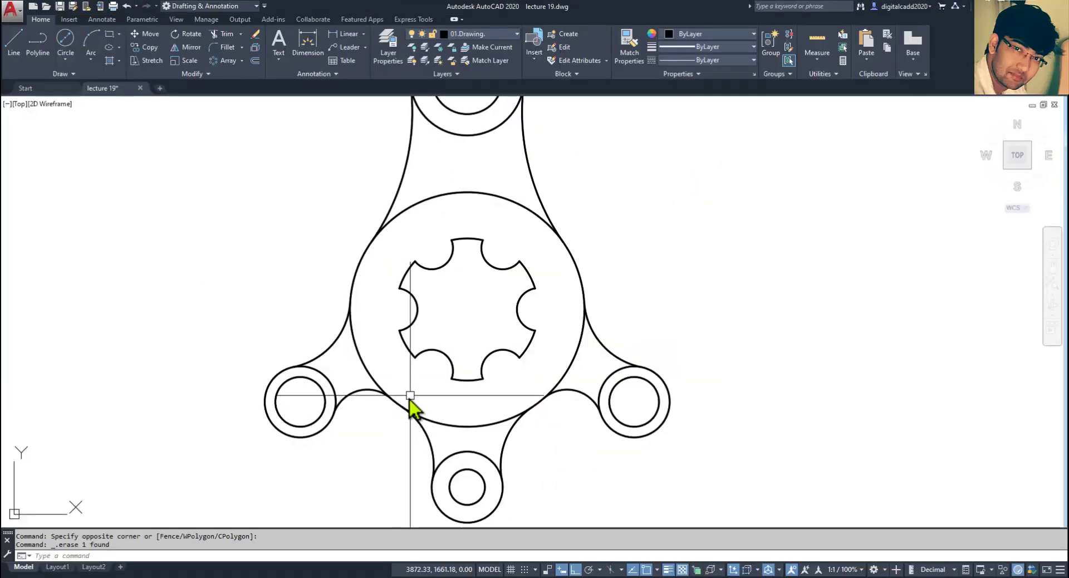
key("Return")
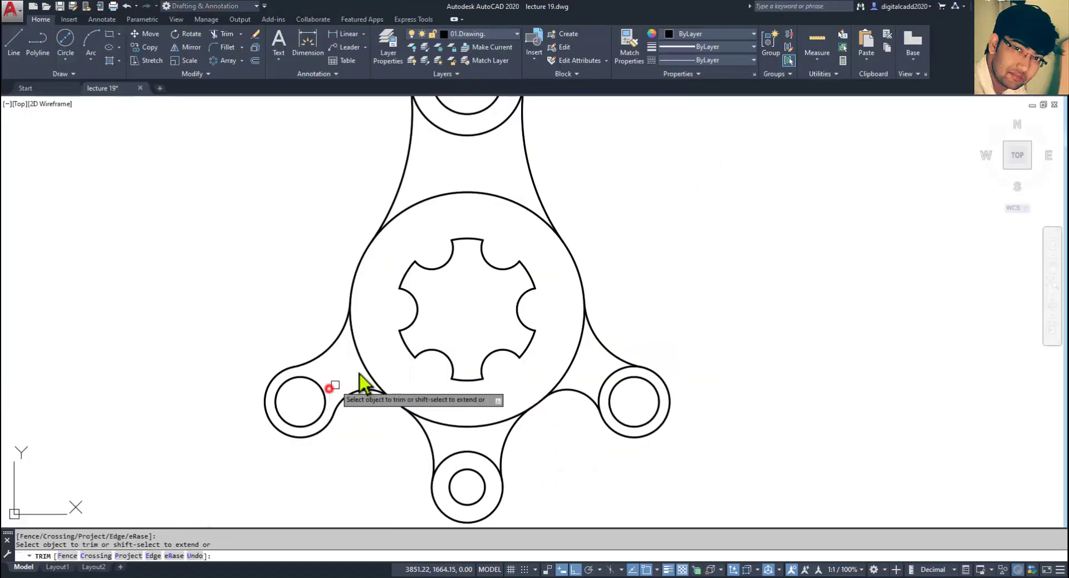
left_click(362, 368)
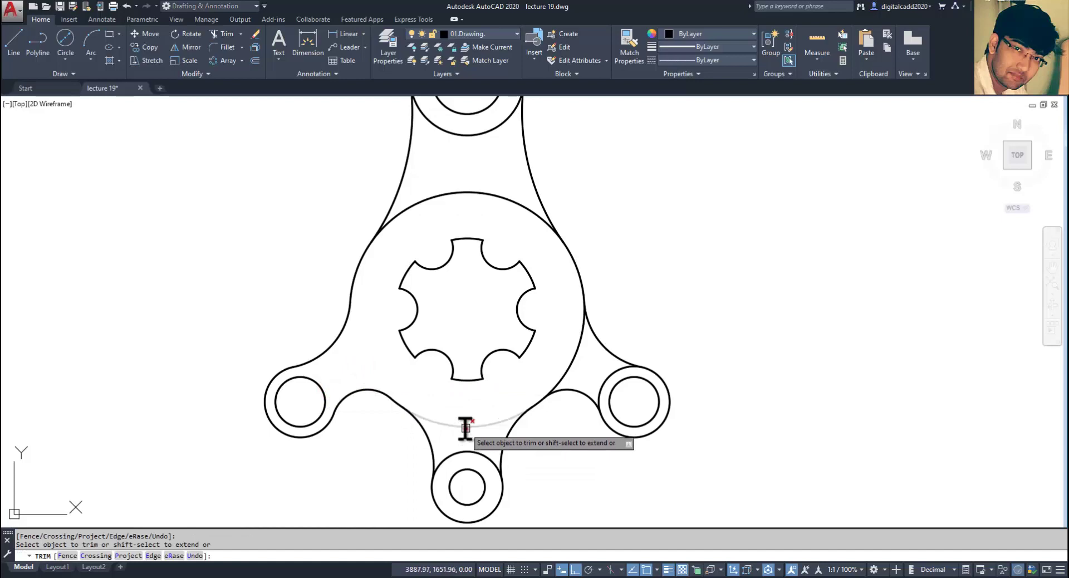
left_click(465, 426)
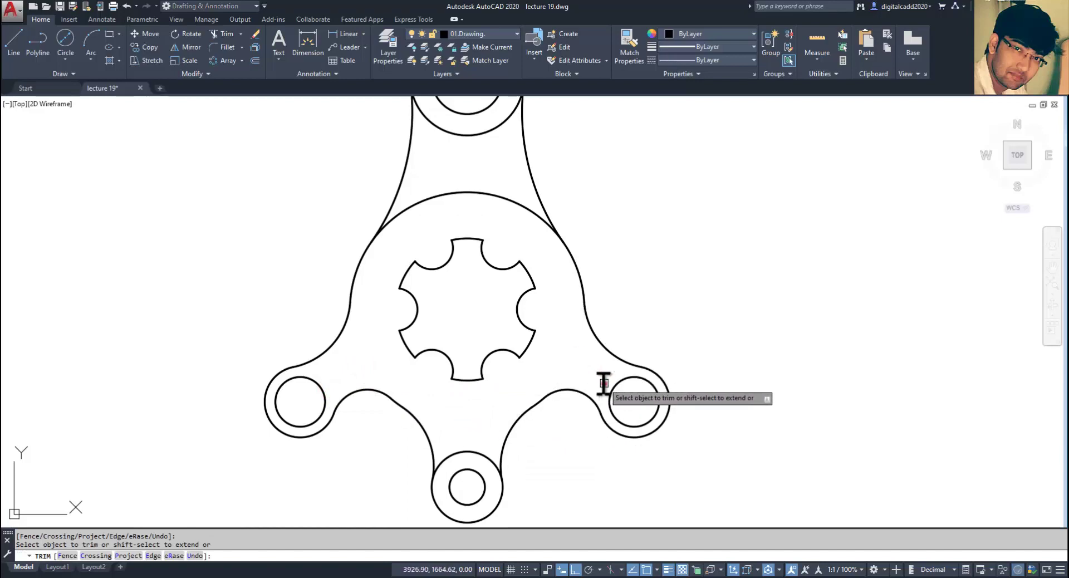
Trim the inner arcs of the outer bottom and top circles and the upper arc of the large central circle, matching the PDF outline.
key("alt+Tab")
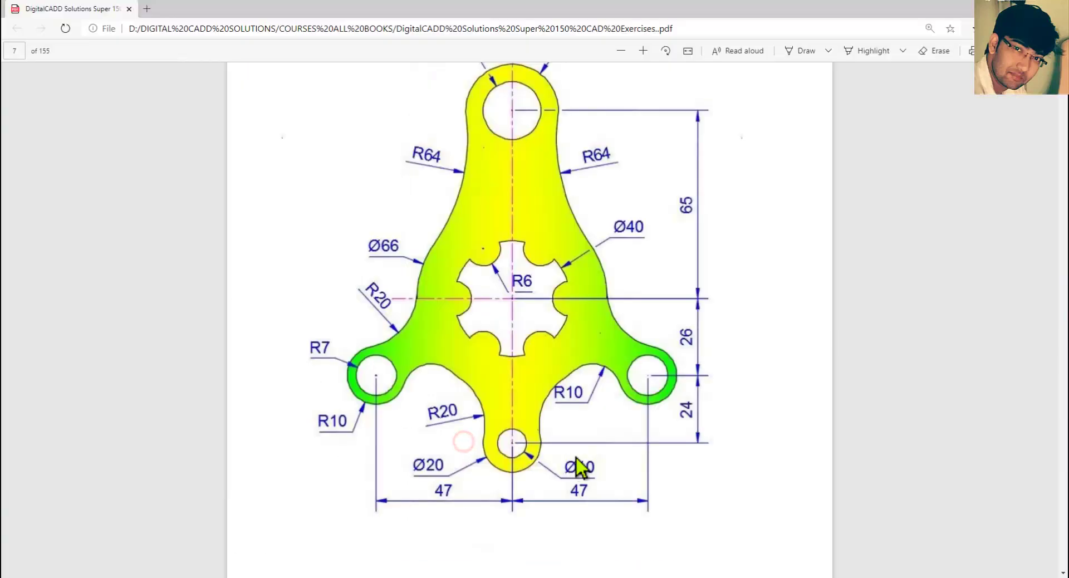
key("alt+Tab")
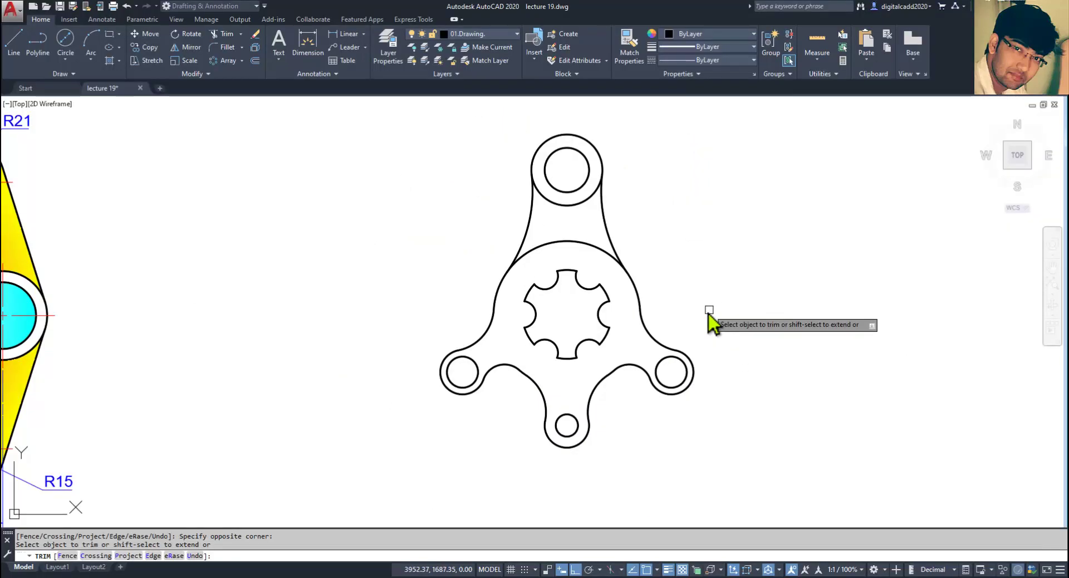
left_click(556, 271)
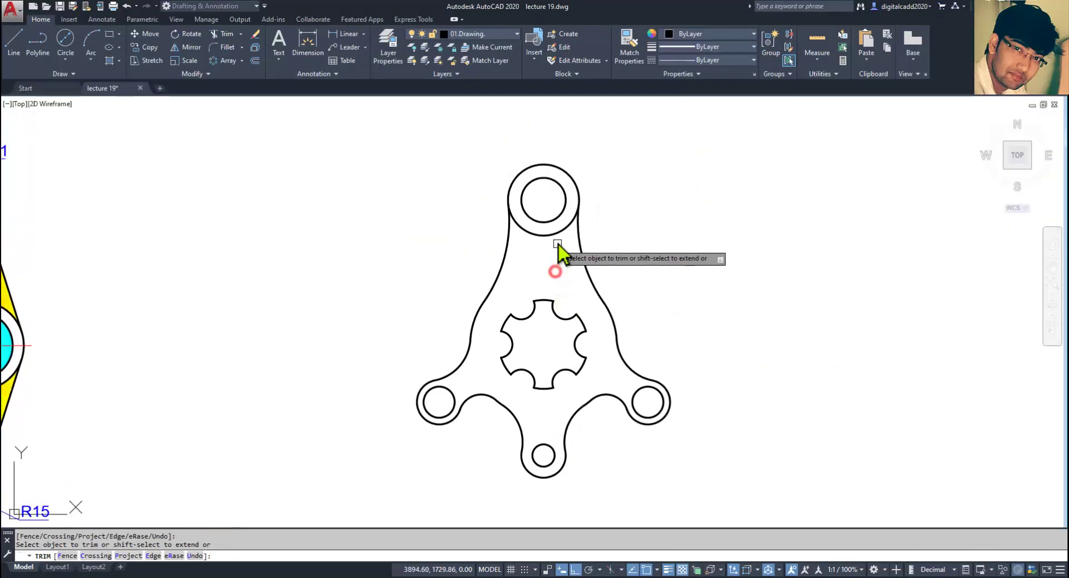
left_click(558, 234)
key("Return")
scroll(627, 325, "up", 4)
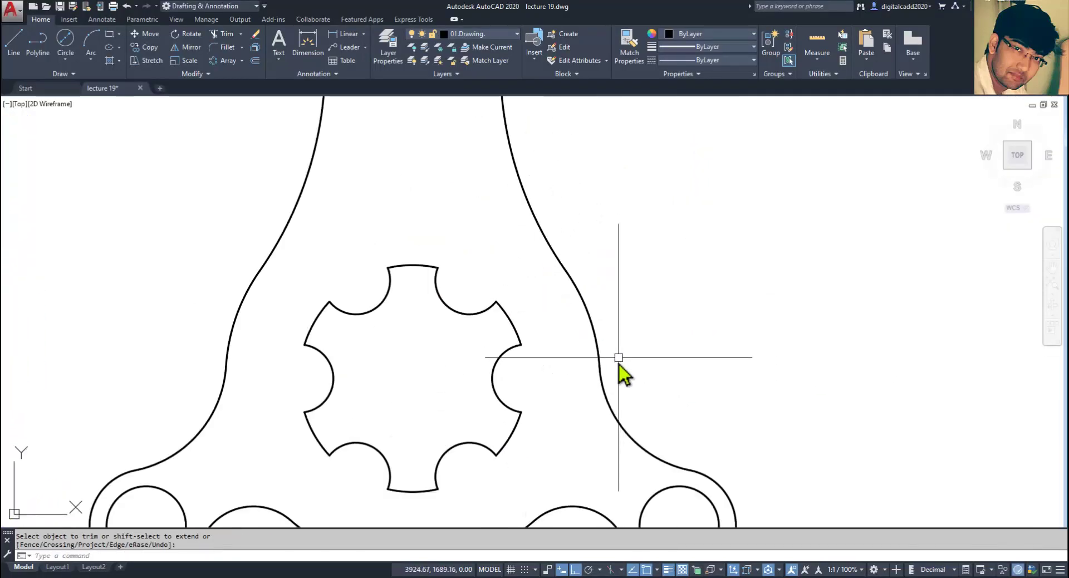
middle_click_drag(618, 358, 618, 291)
scroll(619, 291, "down", 4)
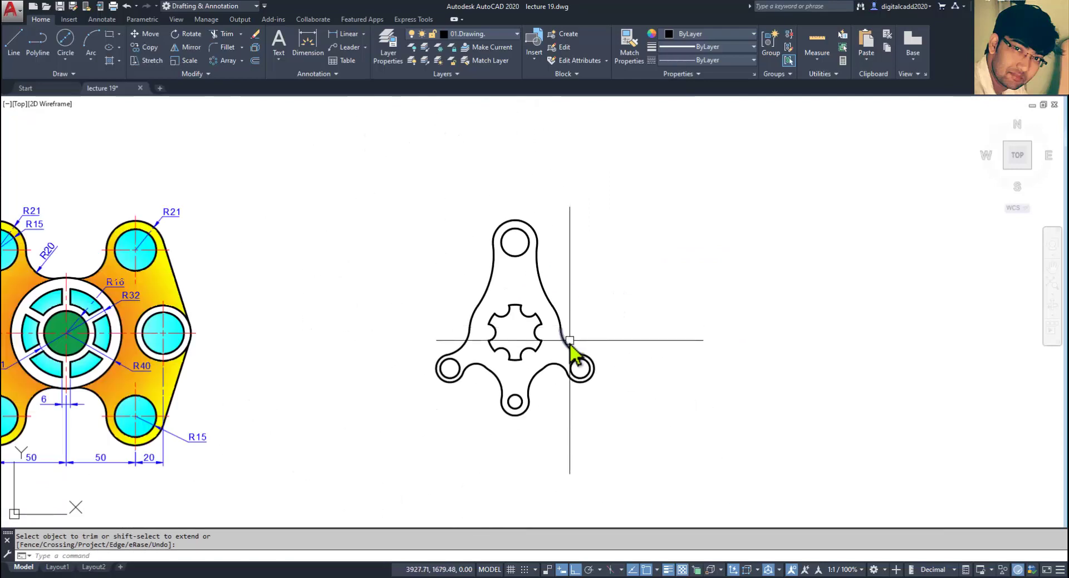
mouse_move(693, 402)
middle_mouse_down()
mouse_move(662, 409)
mouse_move(679, 416)
middle_mouse_up()
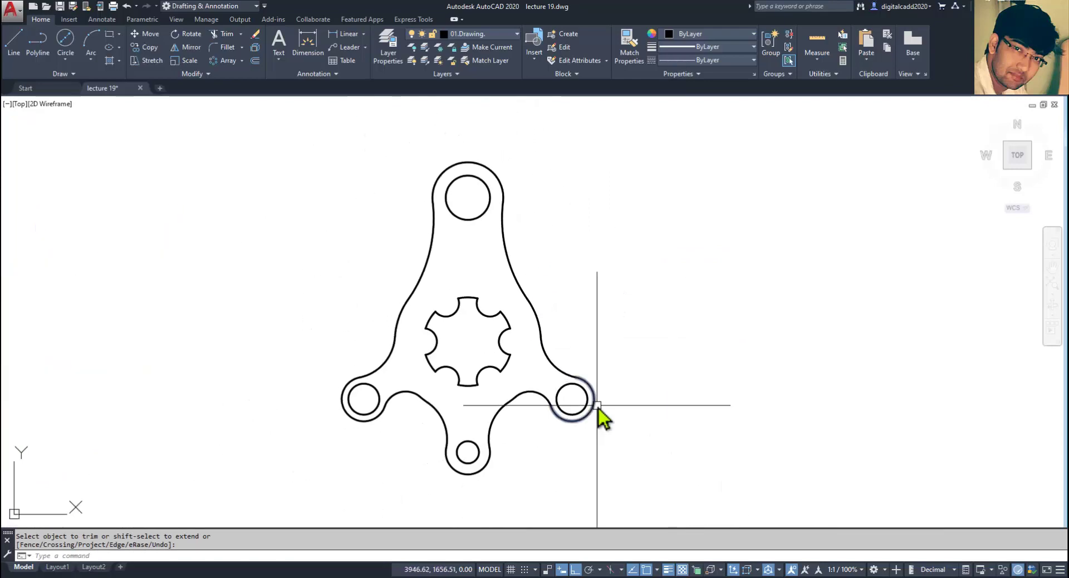
Add center marks to the top, central, right, bottom and left arcs of the plate on layer 04.Center Line.
left_click(479, 34)
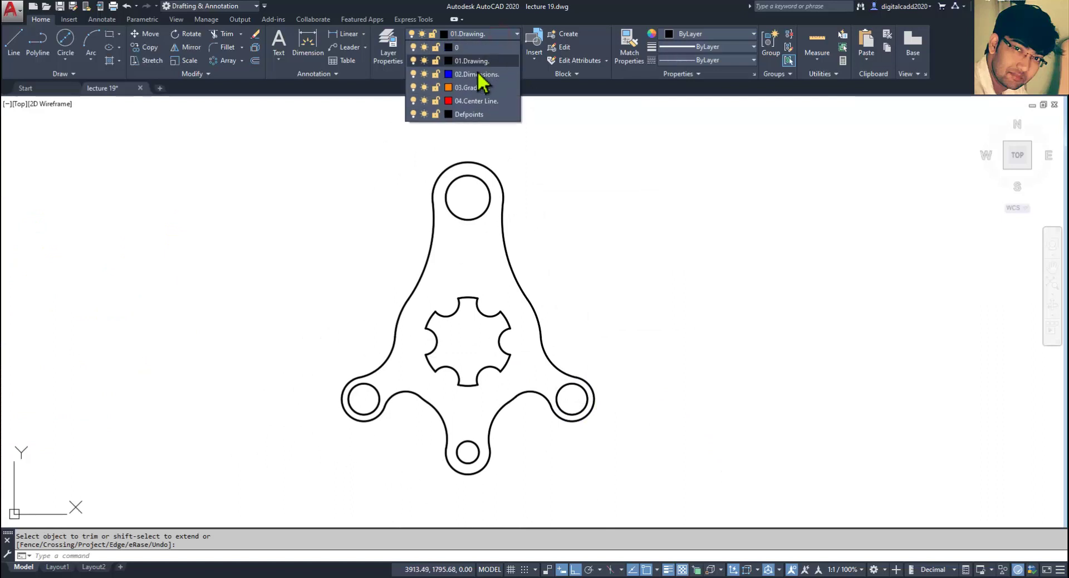
left_click(485, 100)
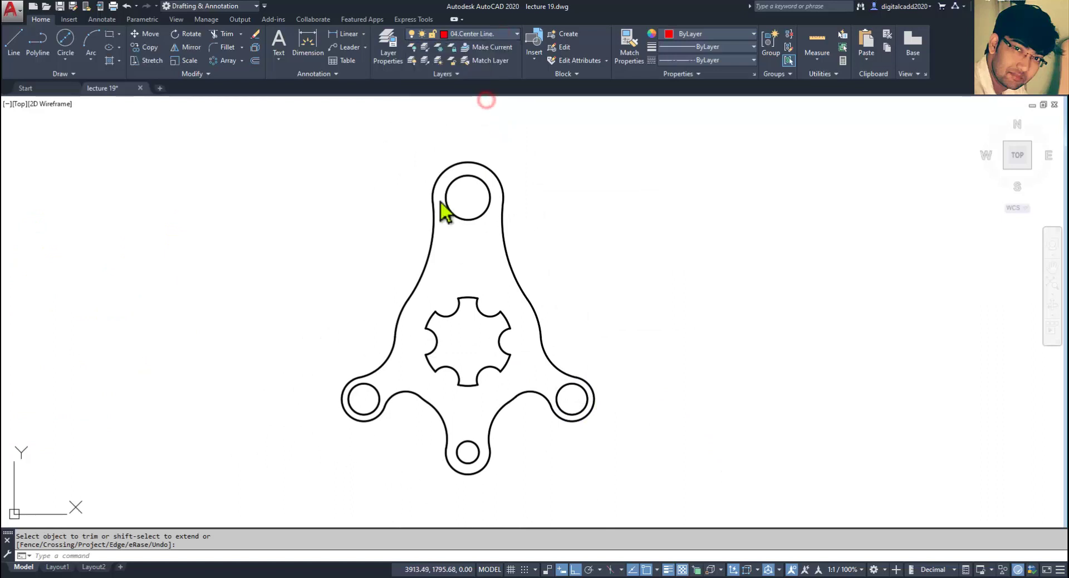
left_click(101, 20)
left_click(371, 42)
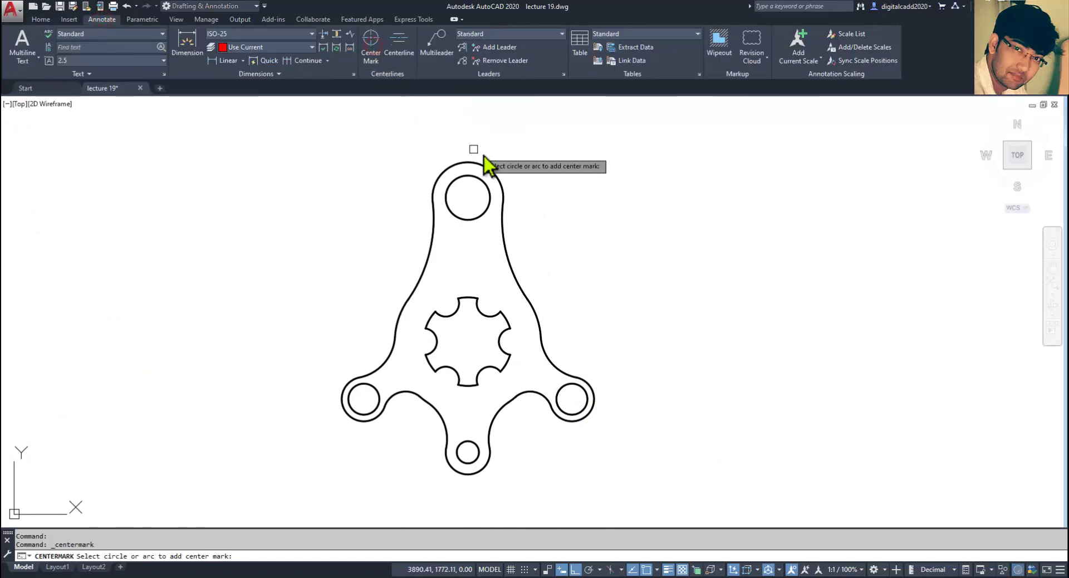
left_click(490, 169)
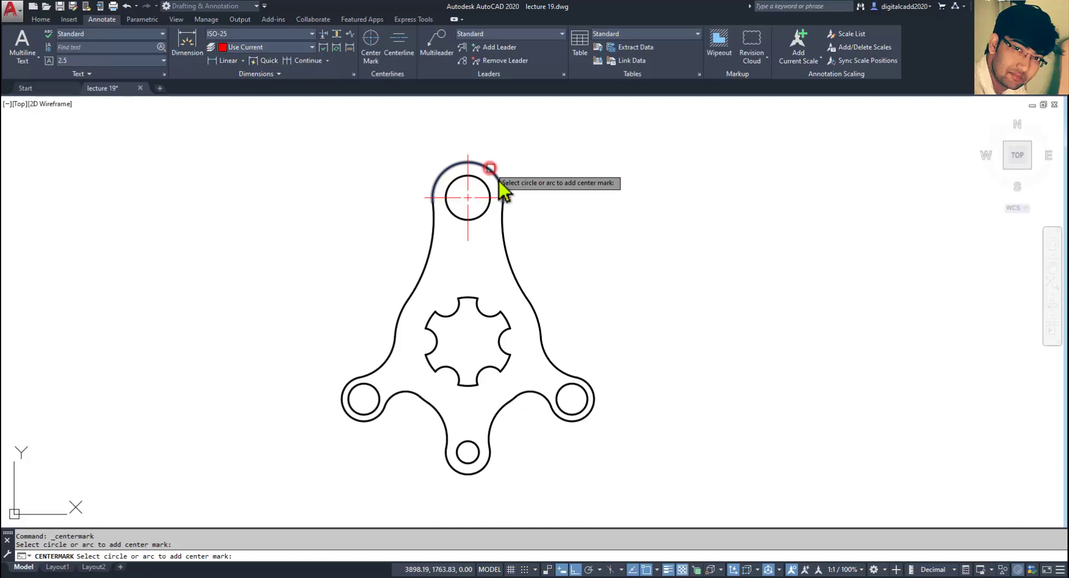
left_click(532, 315)
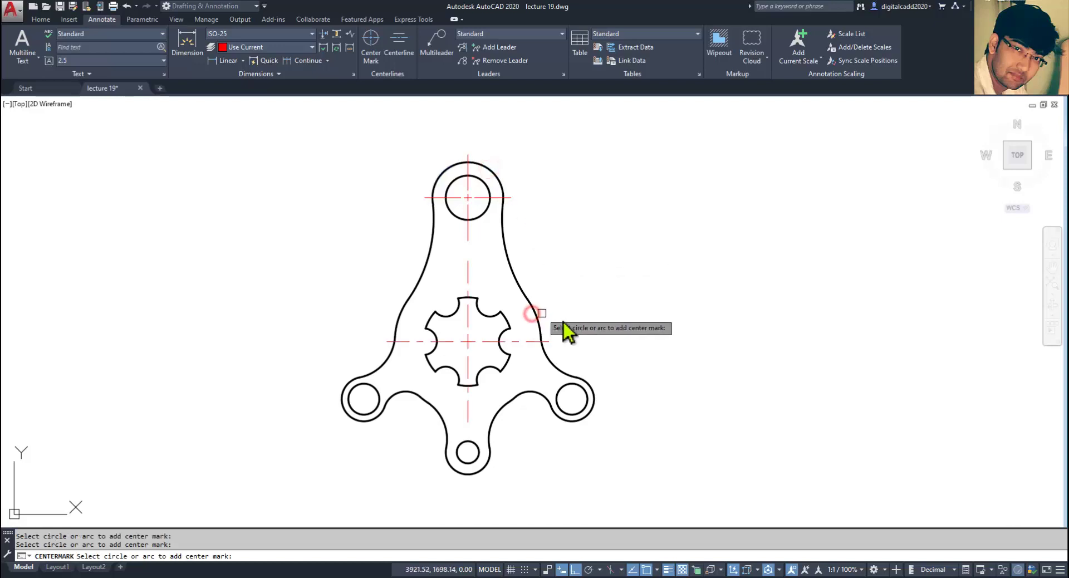
left_click(592, 417)
left_click(463, 476)
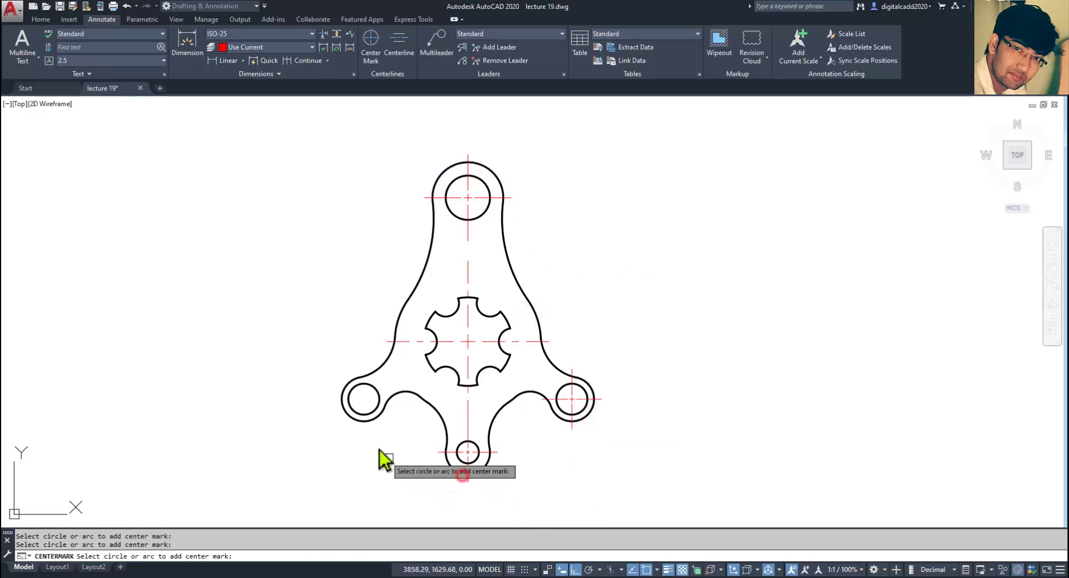
left_click(361, 424)
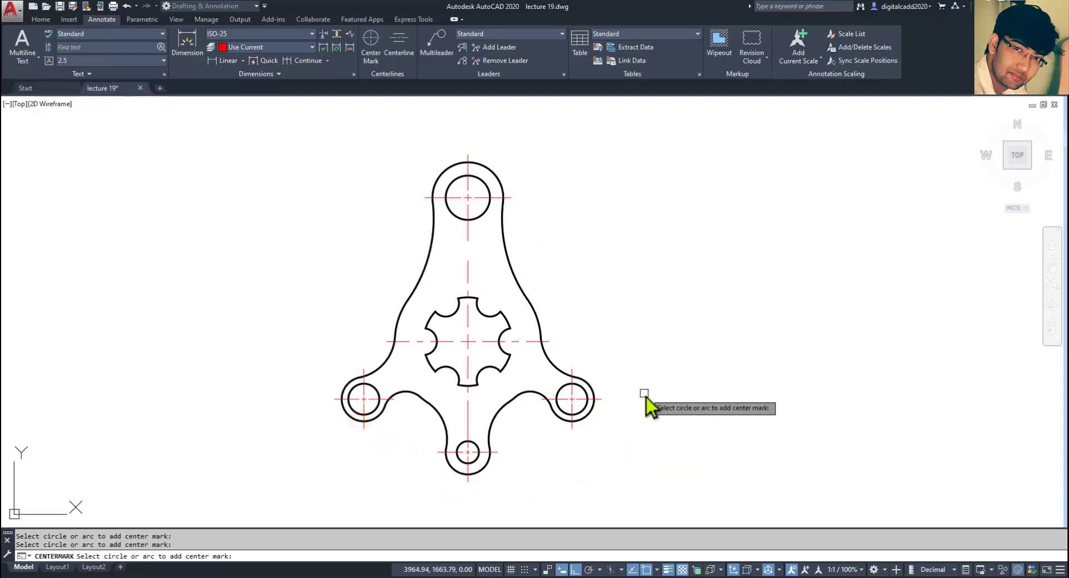
key("Return")
mouse_move(551, 413)
middle_mouse_down()
mouse_move(693, 356)
mouse_move(625, 436)
mouse_move(553, 461)
mouse_move(573, 450)
middle_mouse_up()
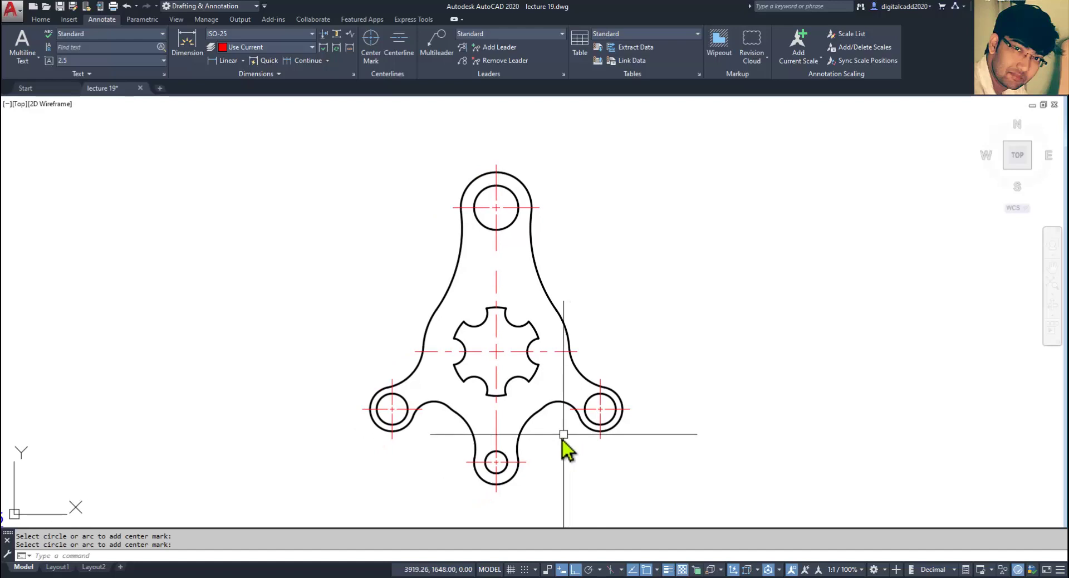
Compare the center-marked plate with the page 7 PDF exercise.
left_click(42, 19)
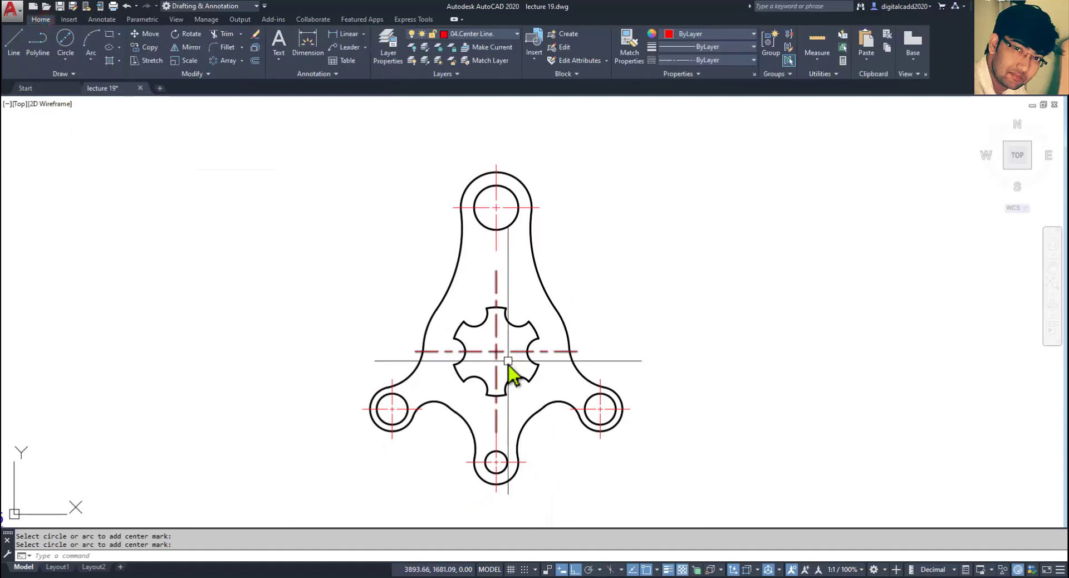
key("alt+Tab")
key("alt+Tab")
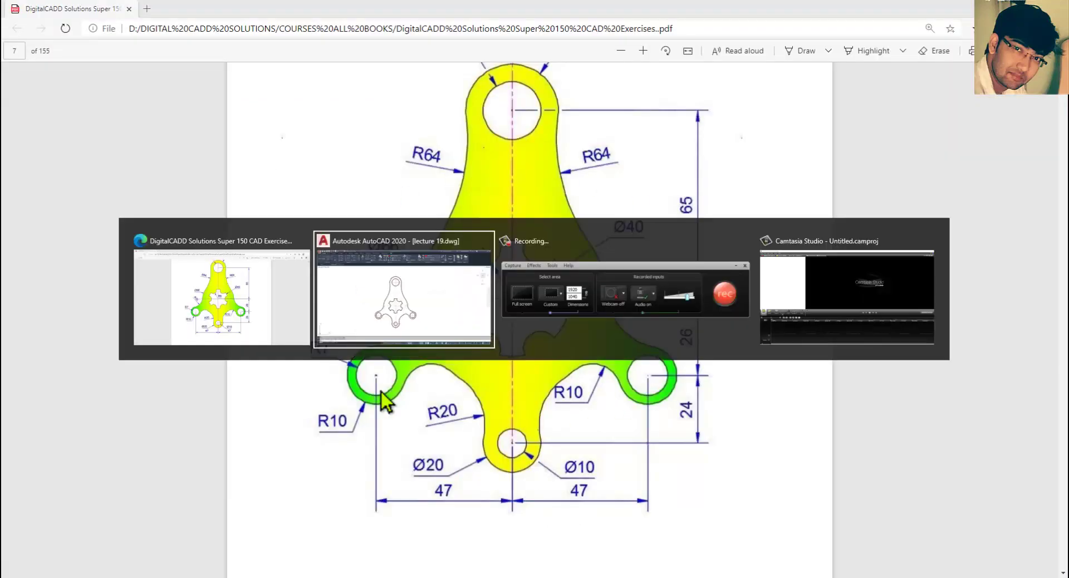
Make 02.Dimensions the current layer and add a horizontal linear dimension below the plate between the left and bottom hole center lines.
left_click(504, 35)
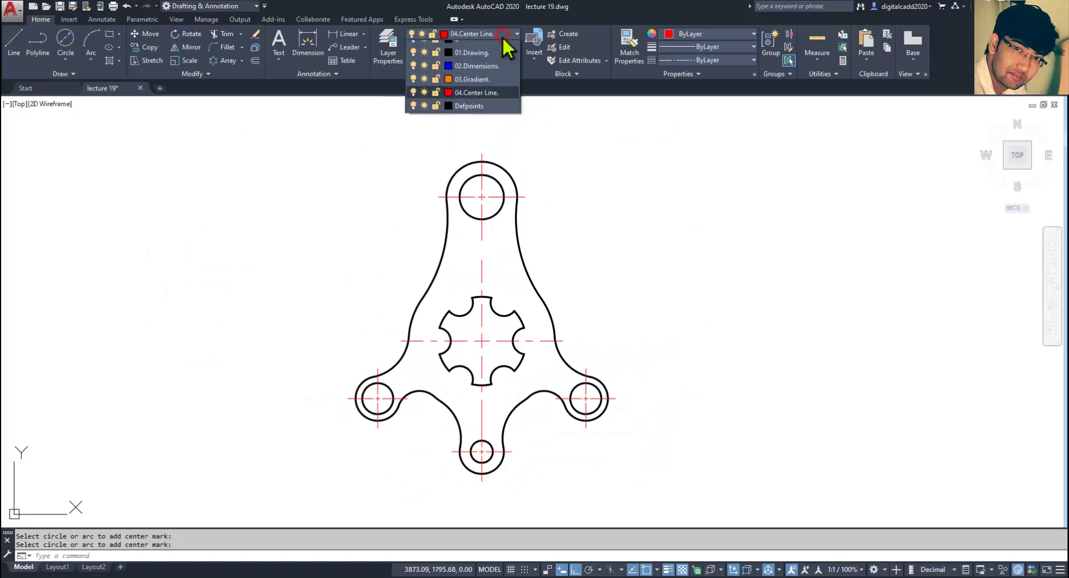
left_click(477, 72)
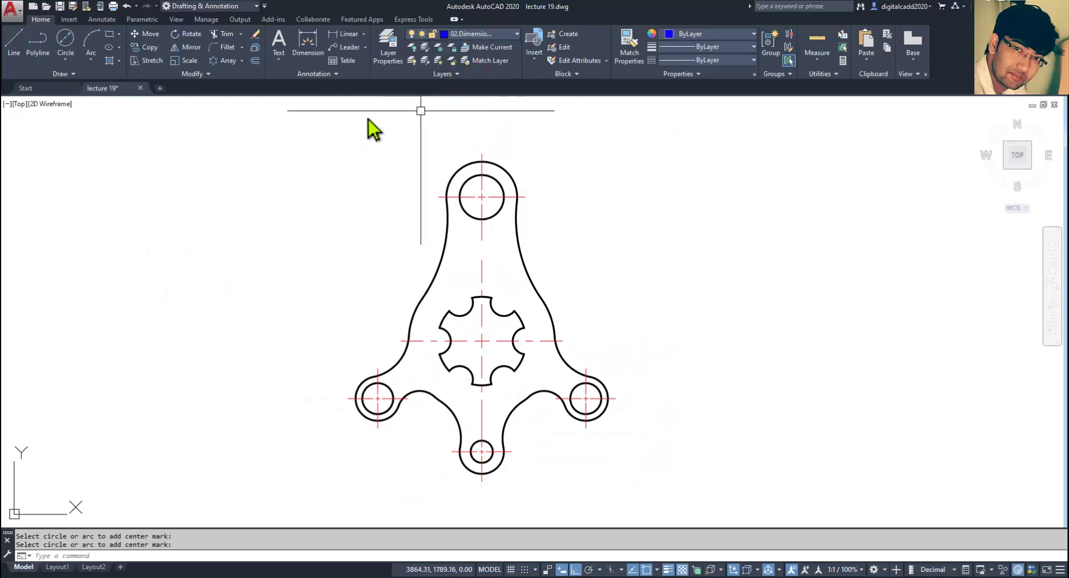
left_click(354, 37)
key("alt+Tab")
key("alt+Tab")
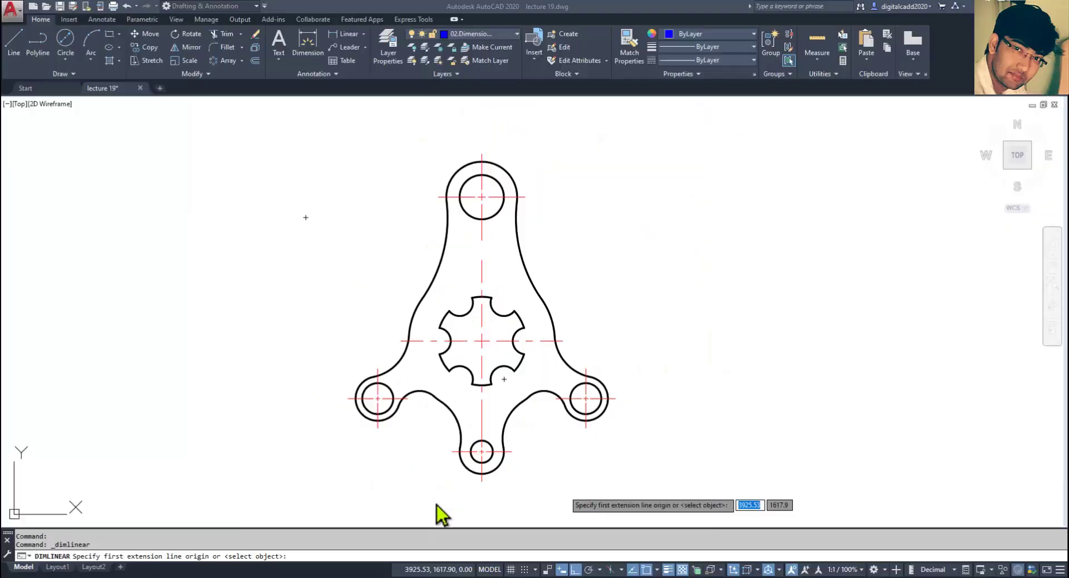
scroll(377, 462, "up", 2)
left_click(379, 412)
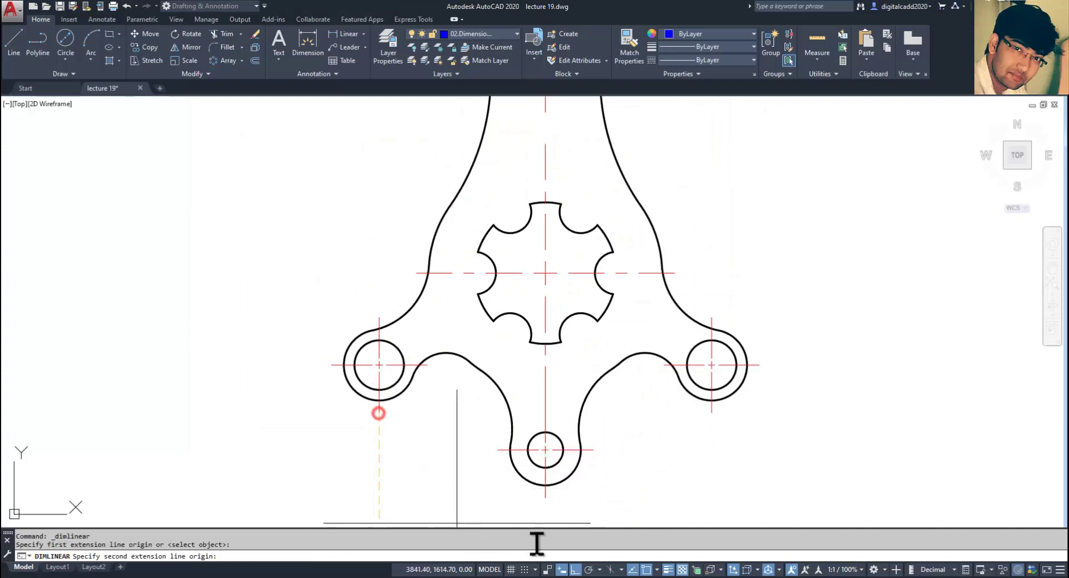
left_click(545, 485)
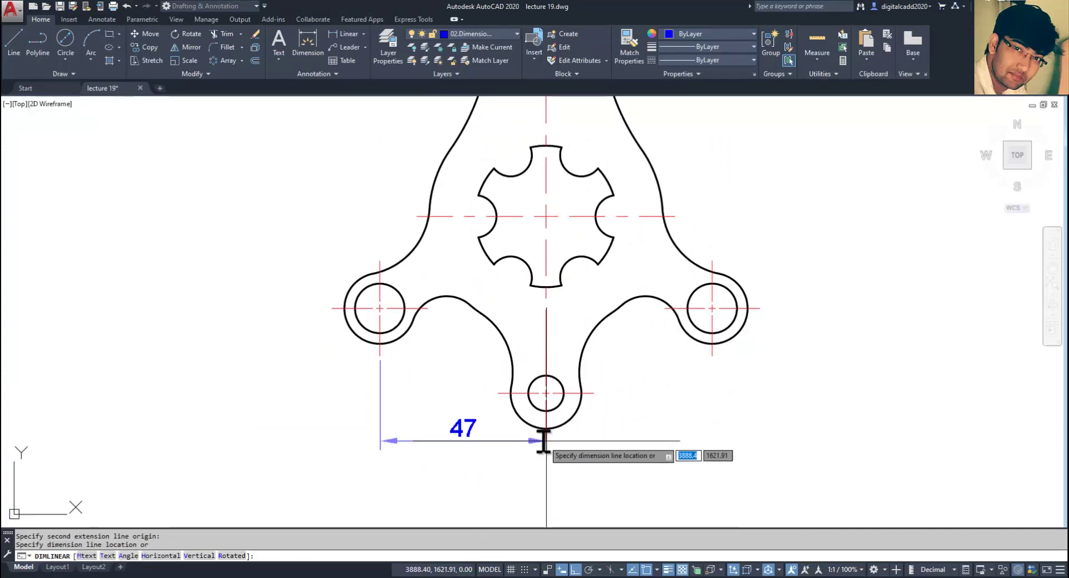
middle_click_drag(544, 504, 545, 447)
left_click(504, 462)
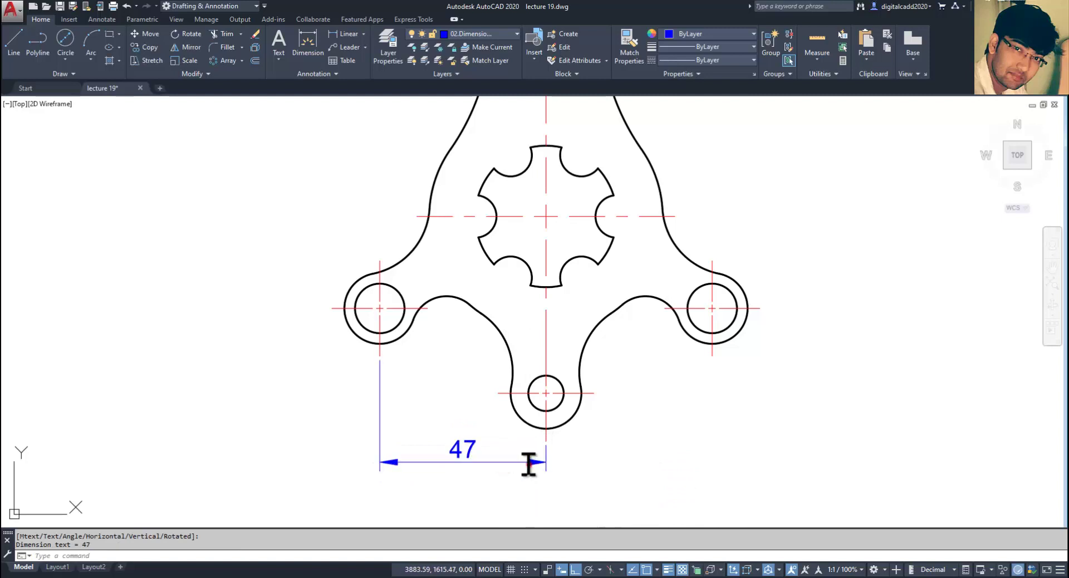
Continue the horizontal dimension from the bottom hole's center line to the right hole's center line.
left_click(528, 463)
mouse_move(547, 462)
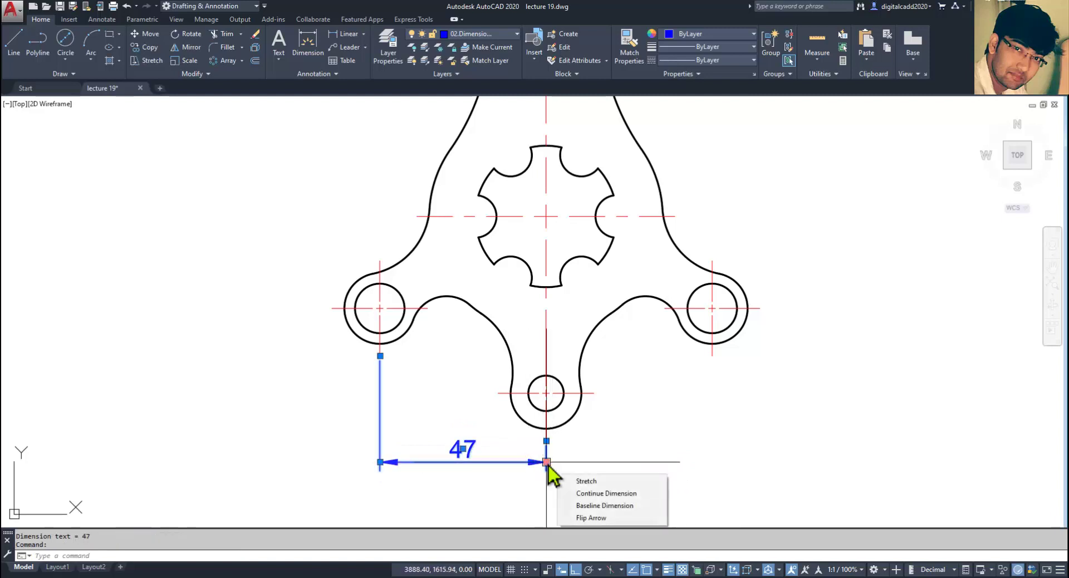
left_click(589, 493)
left_click(711, 356)
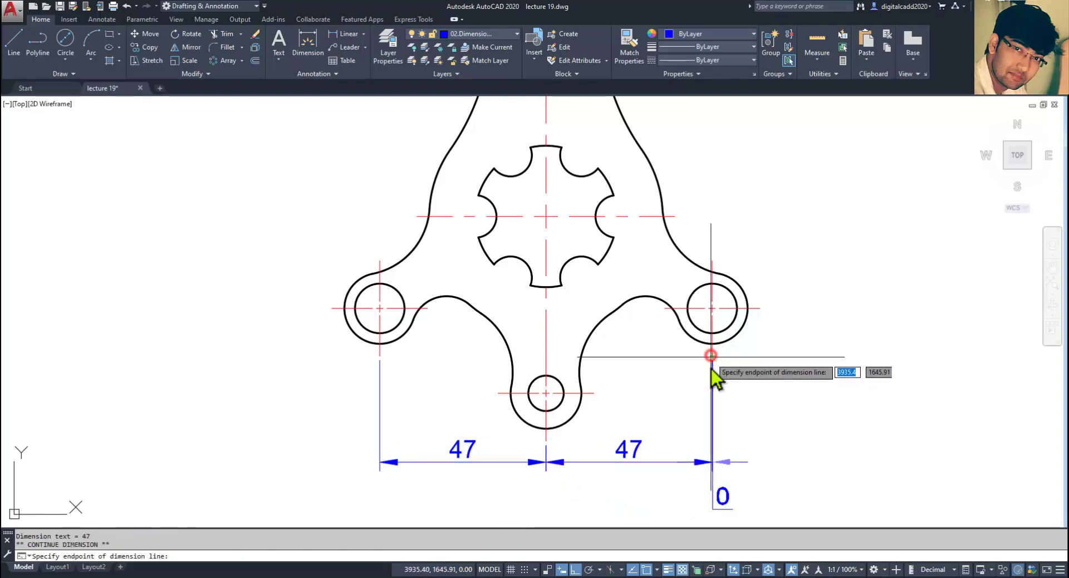
key("Escape")
key("Escape")
middle_click_drag(725, 425, 557, 449)
Following the PDF exercise, add a vertical linear dimension beside the plate from the top hole's center line to the notched center's horizontal center line.
key("alt+Tab")
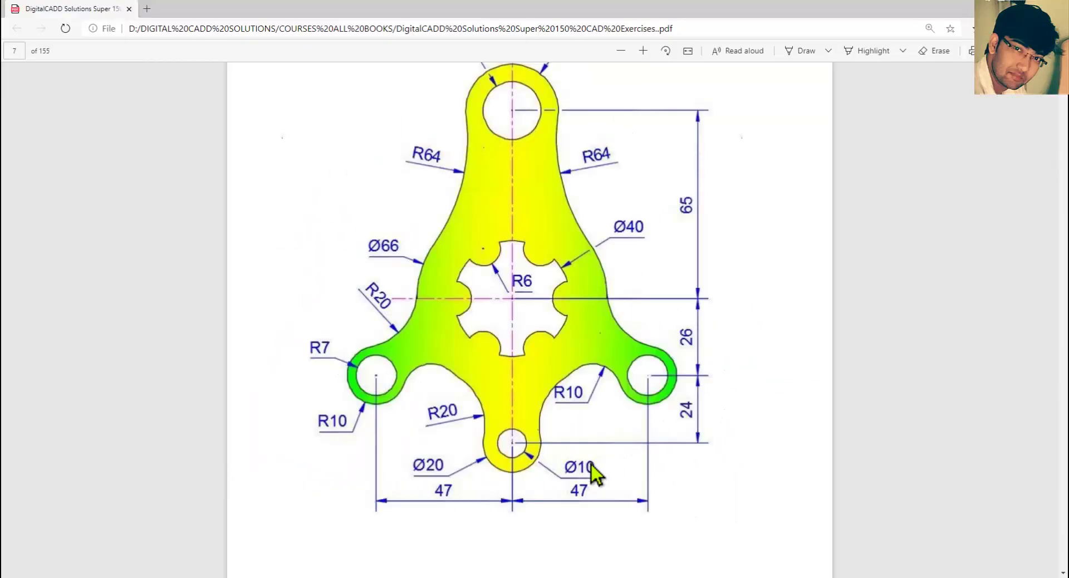
key("alt+Tab")
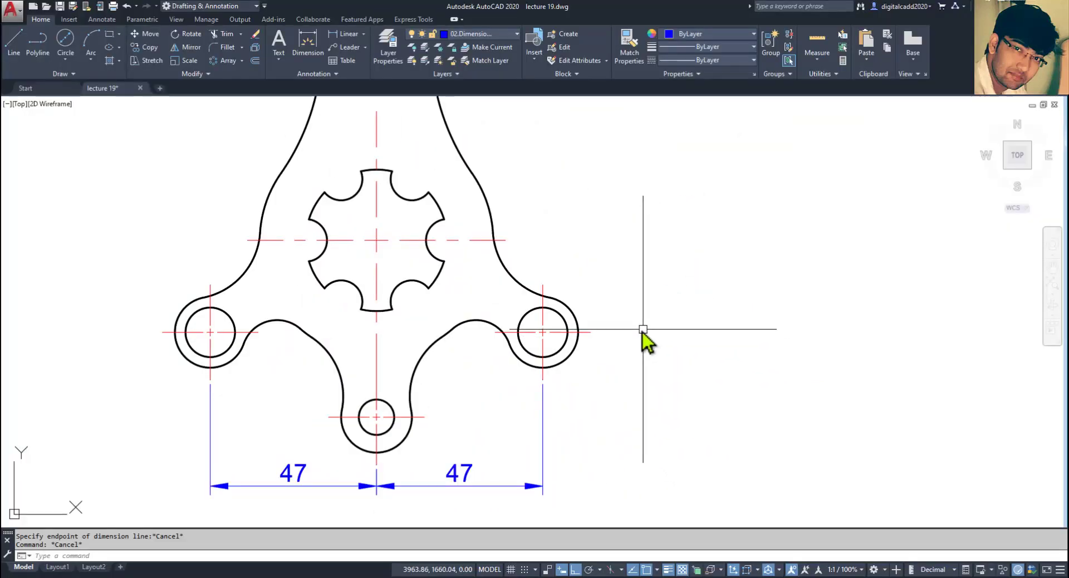
middle_click_drag(633, 332, 563, 482)
key("space")
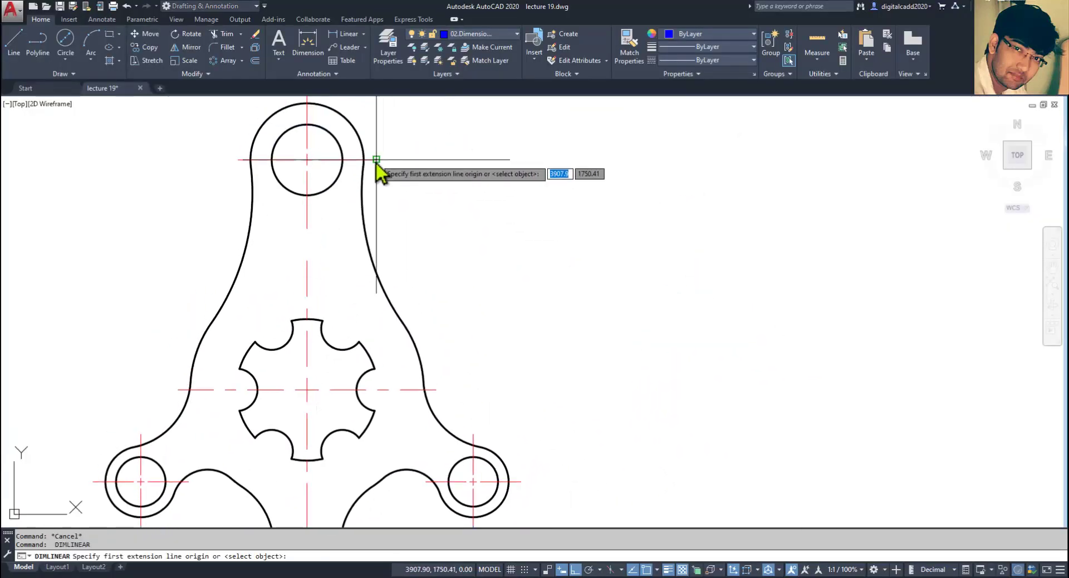
left_click(376, 160)
left_click(437, 390)
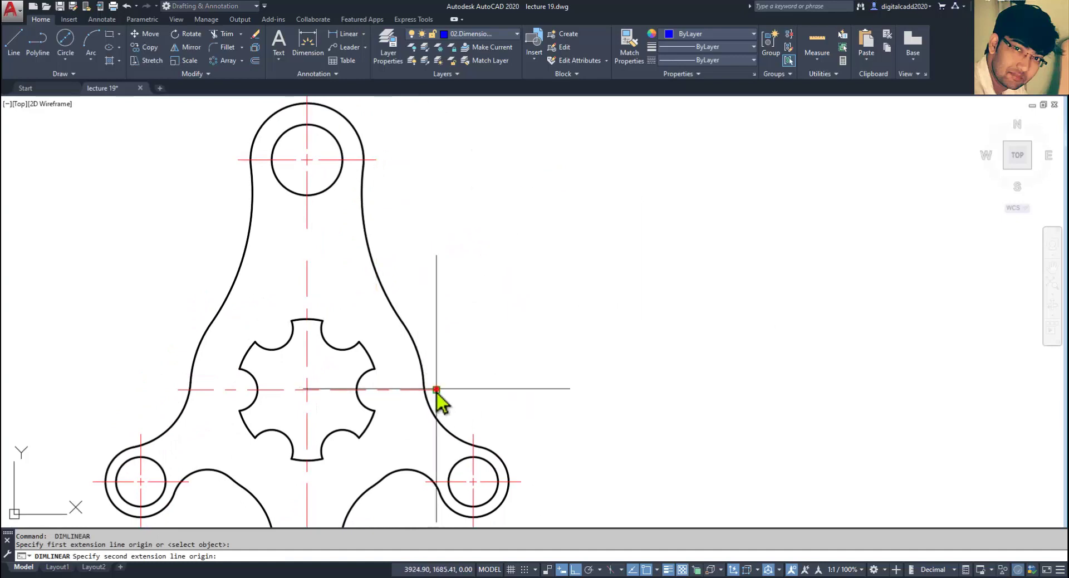
key("alt+Tab")
key("alt+Tab")
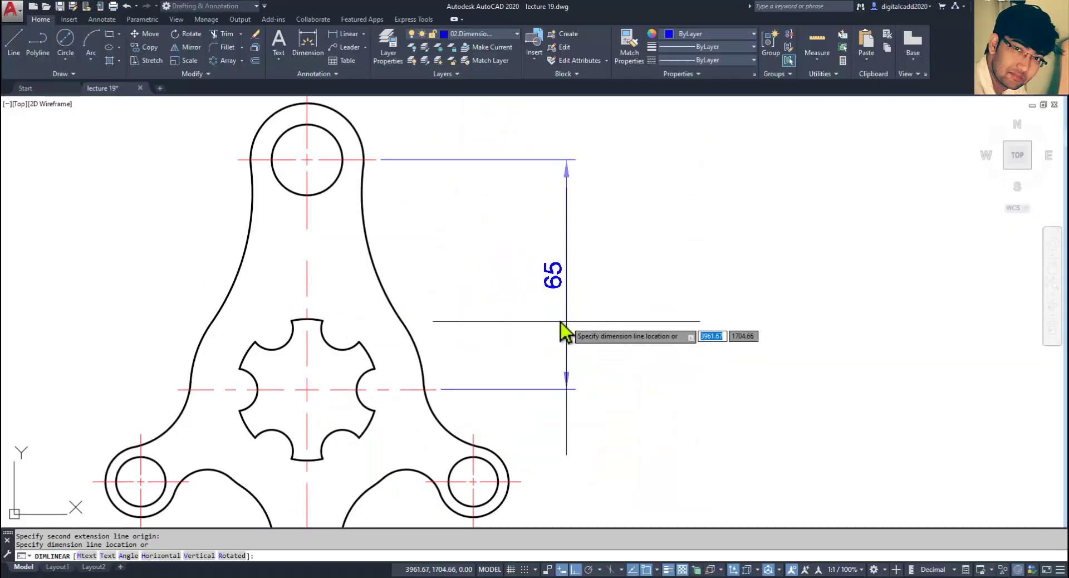
left_click(556, 323)
Continue the vertical dimension down to the right hole's center line and on to the bottom hole's center line.
middle_click_drag(543, 448, 559, 298)
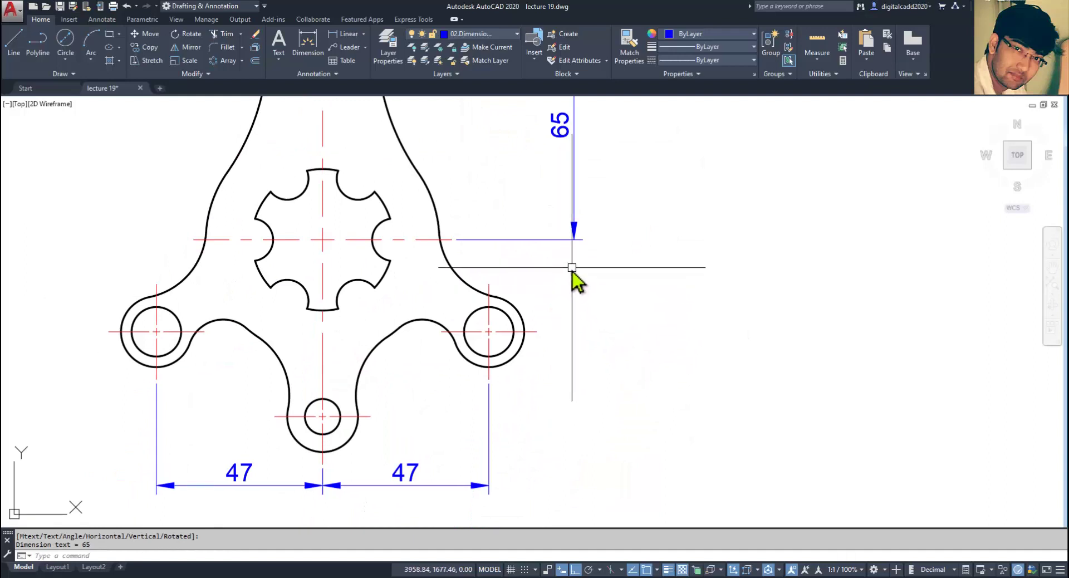
left_click(575, 242)
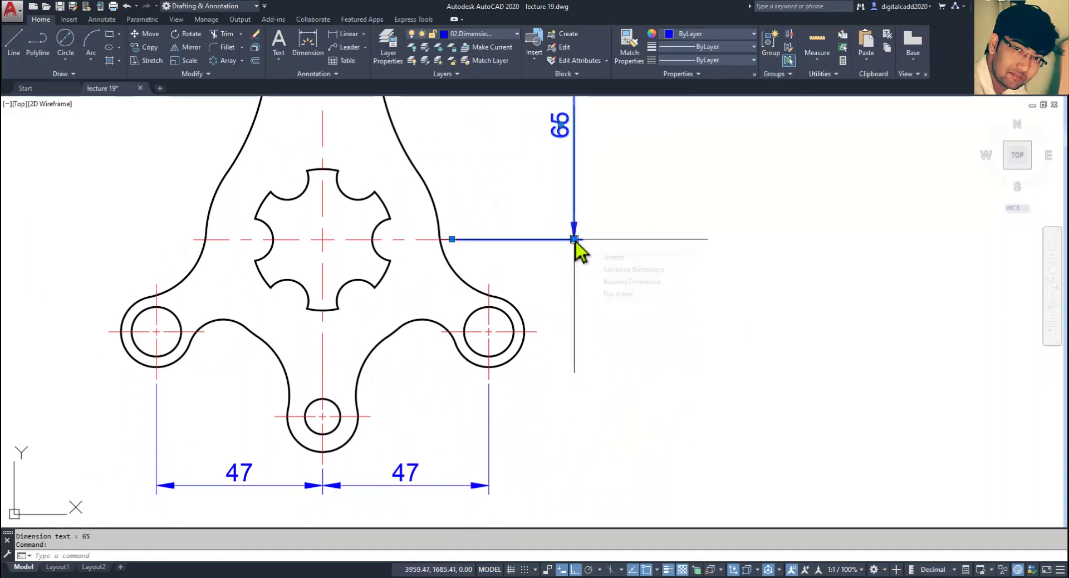
mouse_move(576, 242)
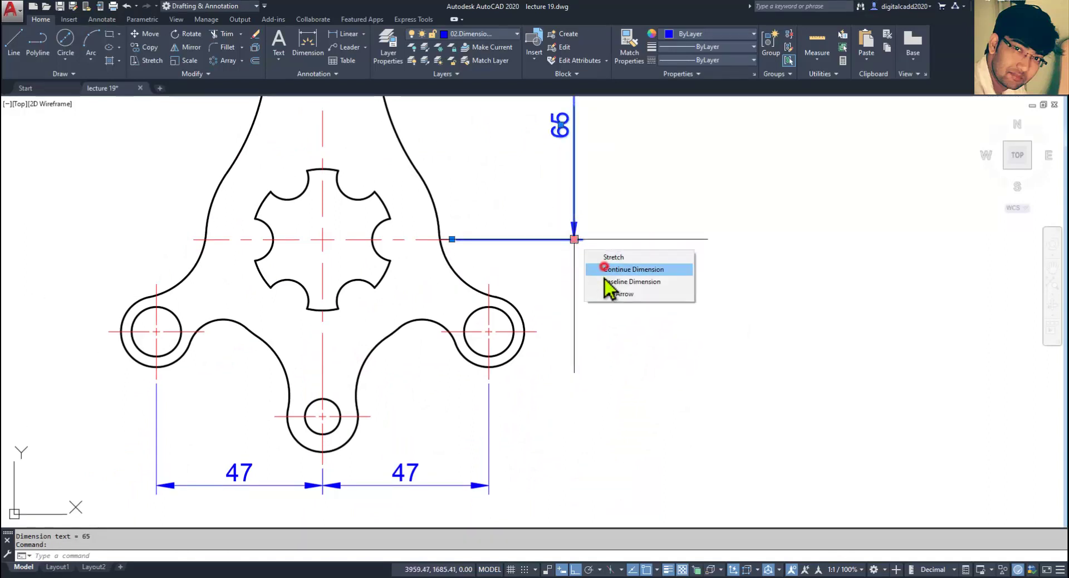
left_click(604, 269)
left_click(537, 331)
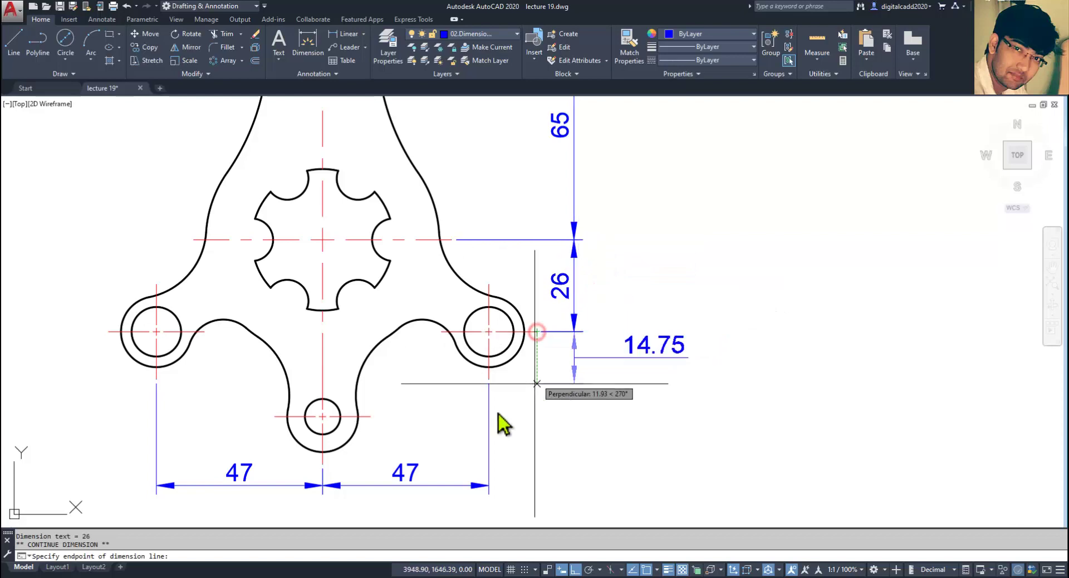
key("alt+Tab")
key("alt+Tab")
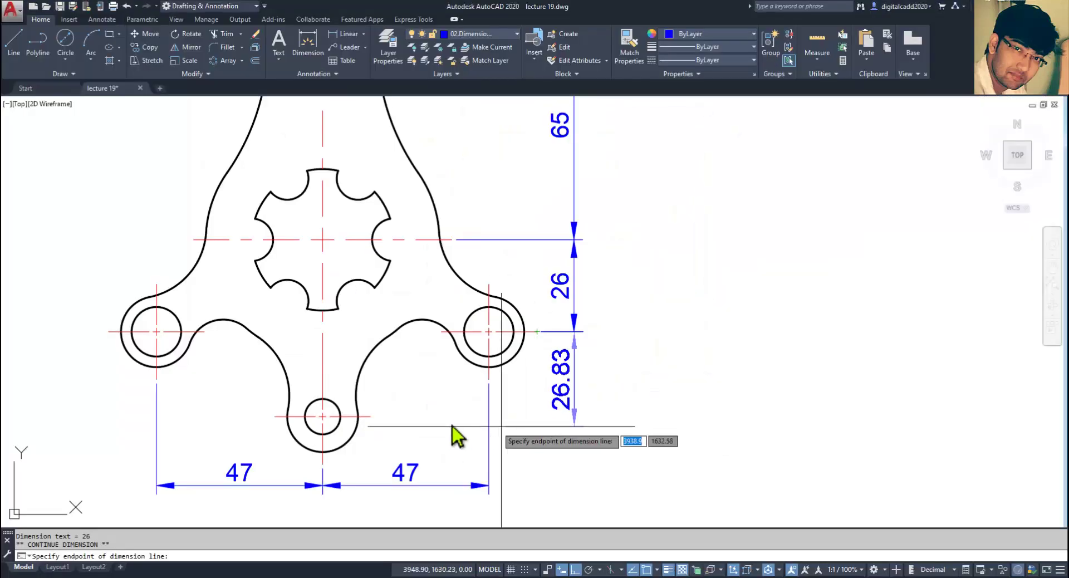
left_click(371, 416)
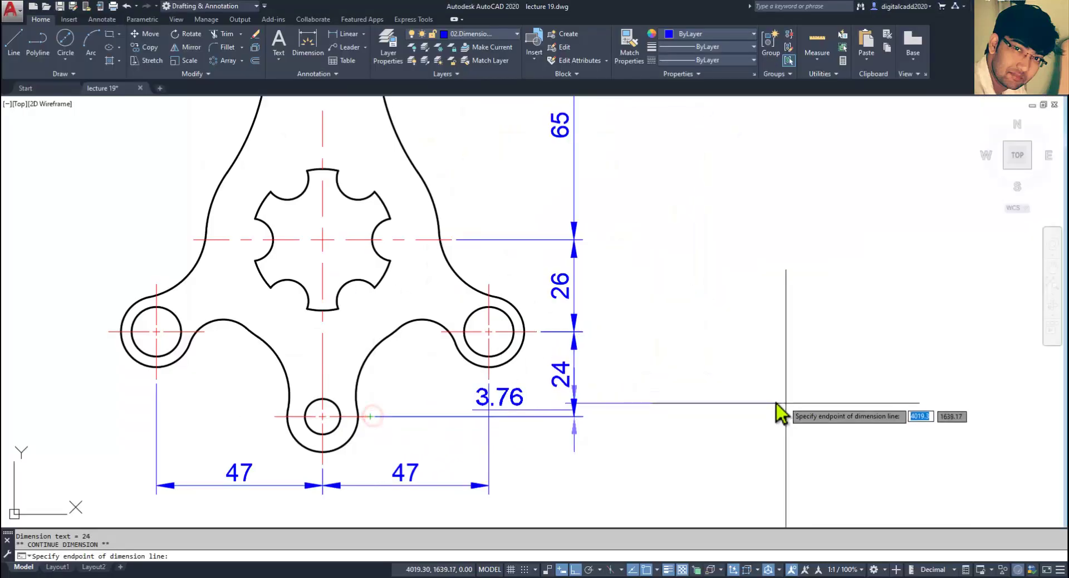
key("Escape")
key("Escape")
Check the remaining dimensions in the PDF exercise and add a radius dimension to the outer arc around the top hole.
scroll(640, 418, "down", 4)
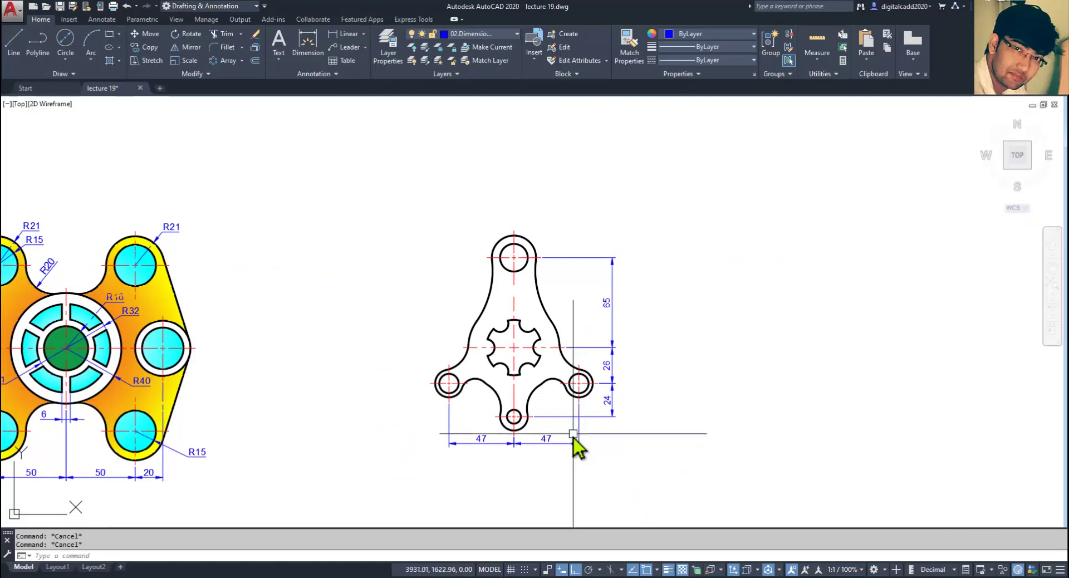
scroll(572, 431, "up", 2)
middle_click_drag(556, 362, 564, 446)
key("alt+Tab")
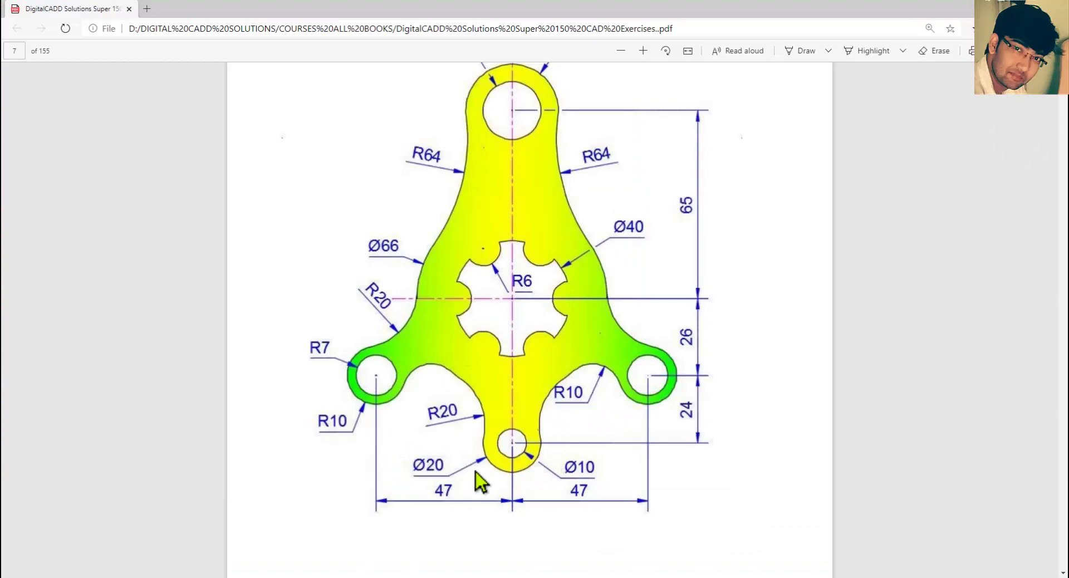
scroll(519, 387, "up", 1)
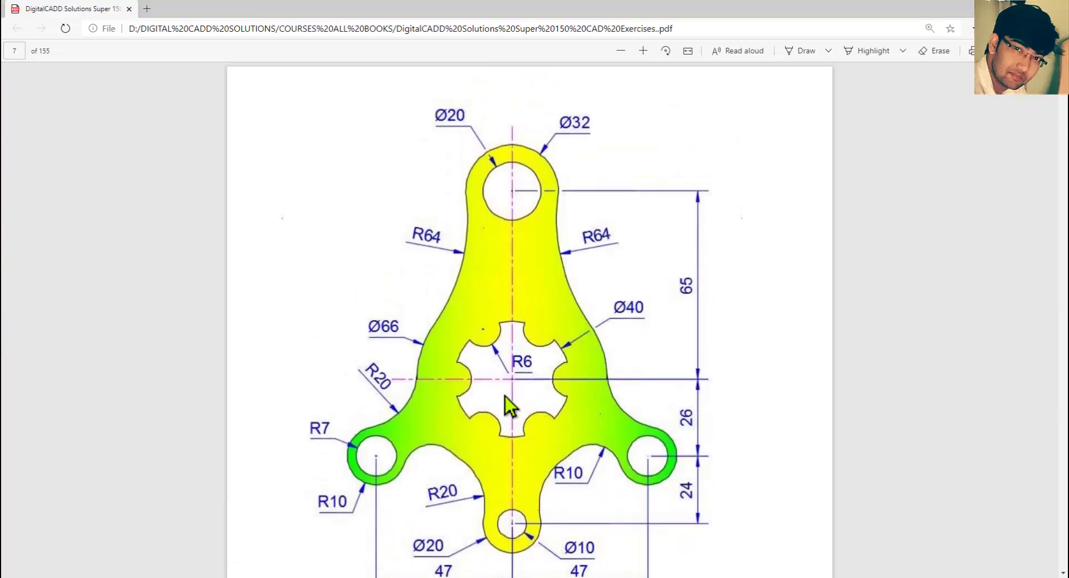
key("alt+Tab")
middle_click_drag(512, 342, 438, 431)
left_click(363, 34)
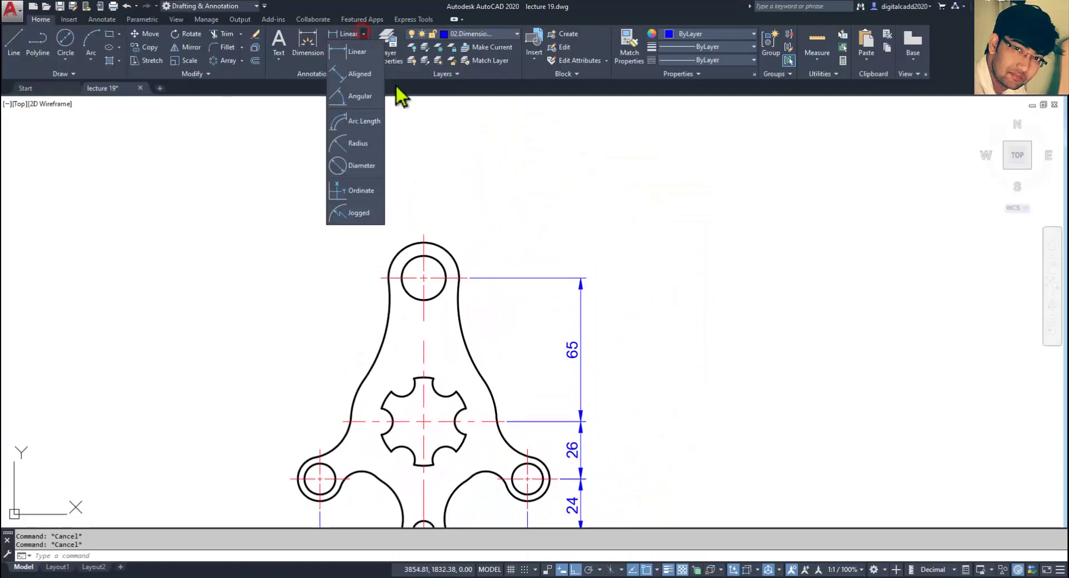
left_click(363, 143)
left_click(443, 247)
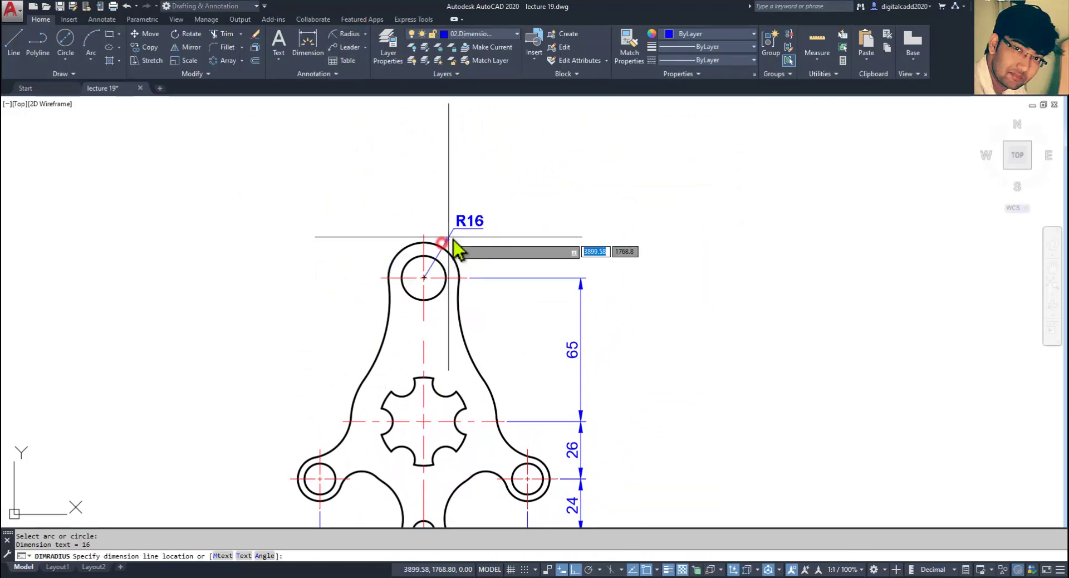
key("alt+Tab")
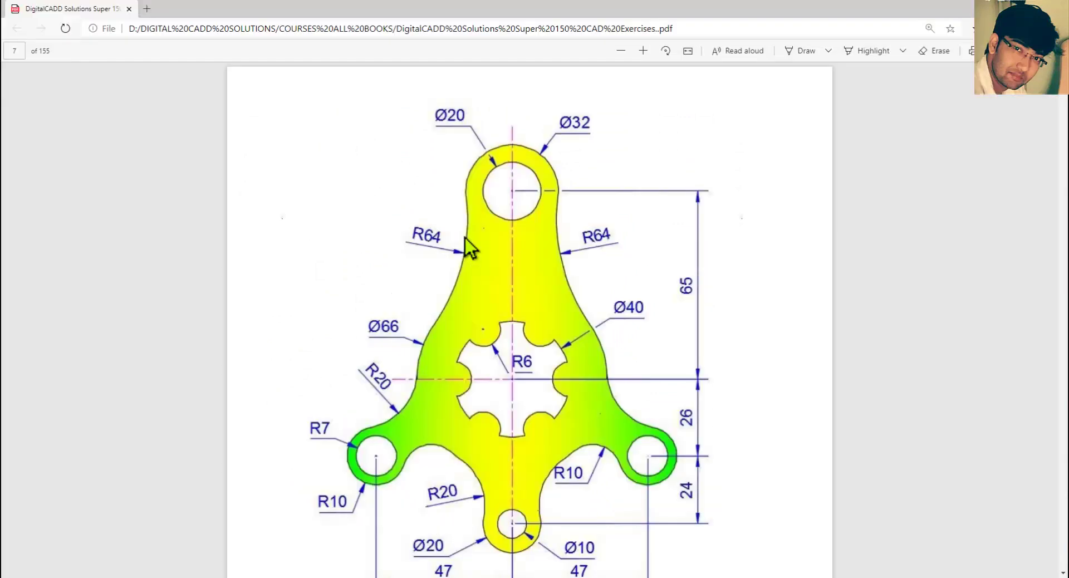
key("alt+Tab")
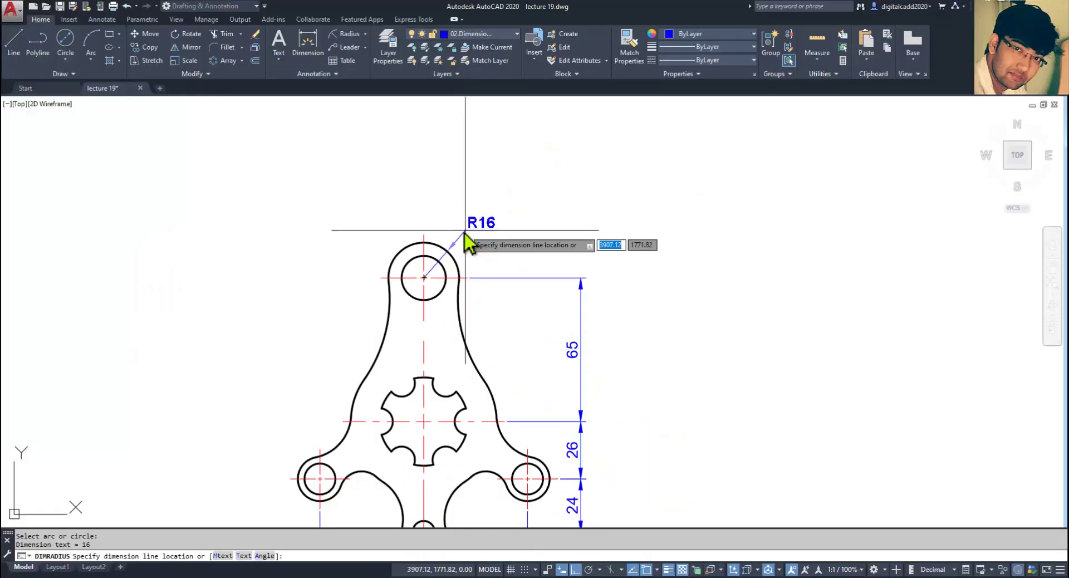
key("alt+Tab")
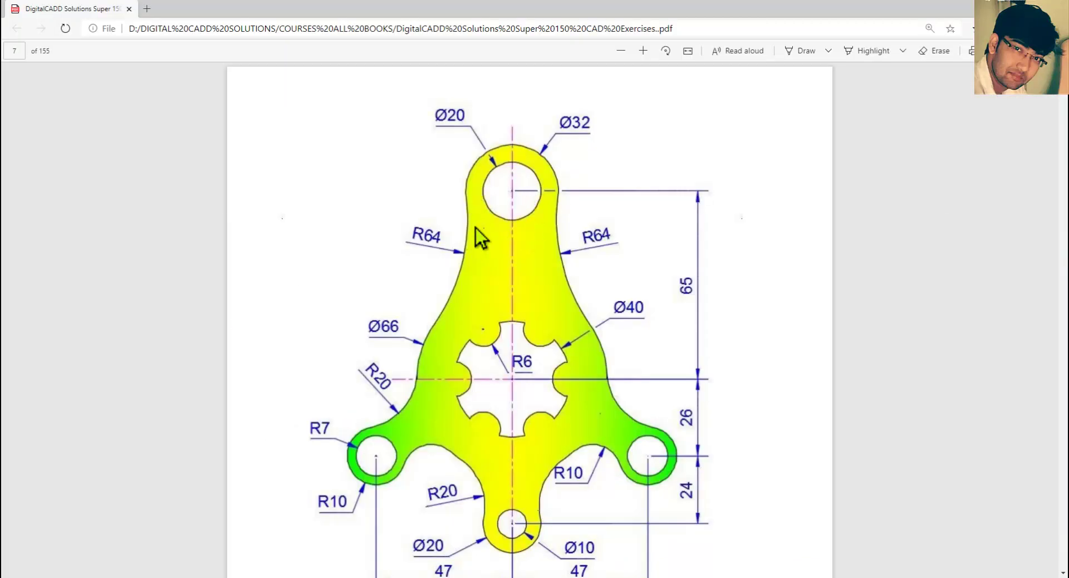
key("alt+Tab")
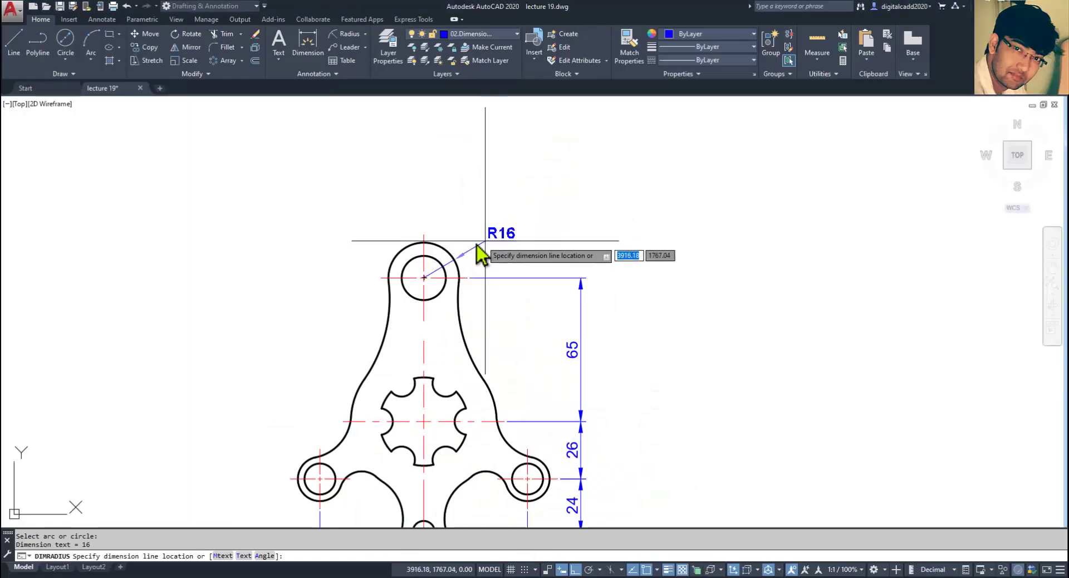
scroll(466, 256, "up", 5)
left_click(425, 248)
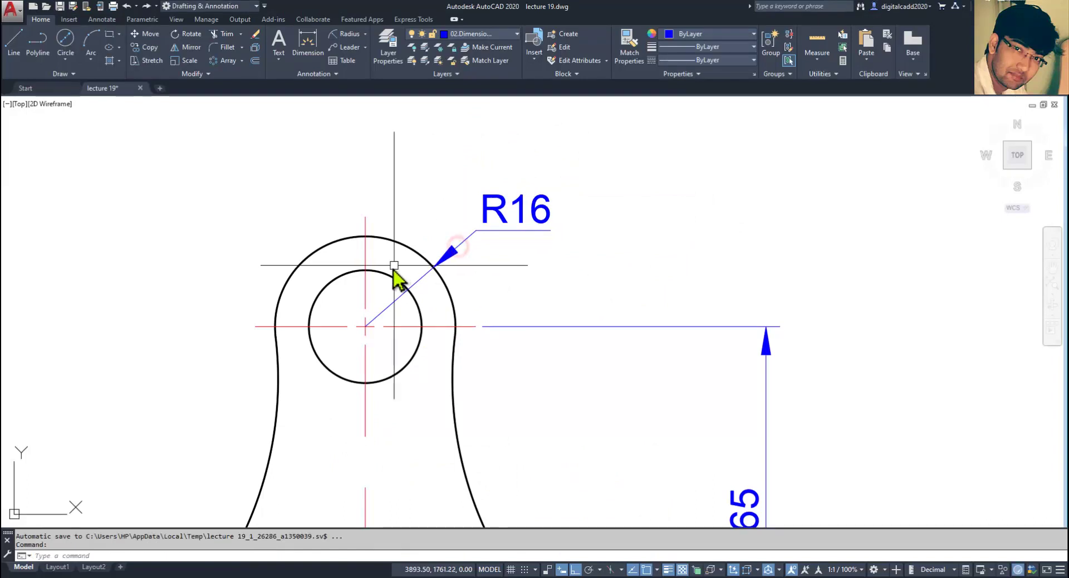
Add a radius dimension to the large concave arc on the plate's upper right side.
scroll(395, 100, "down", 5)
middle_click_drag(437, 320, 437, 303)
key("Return")
left_click(427, 235)
left_click(440, 231)
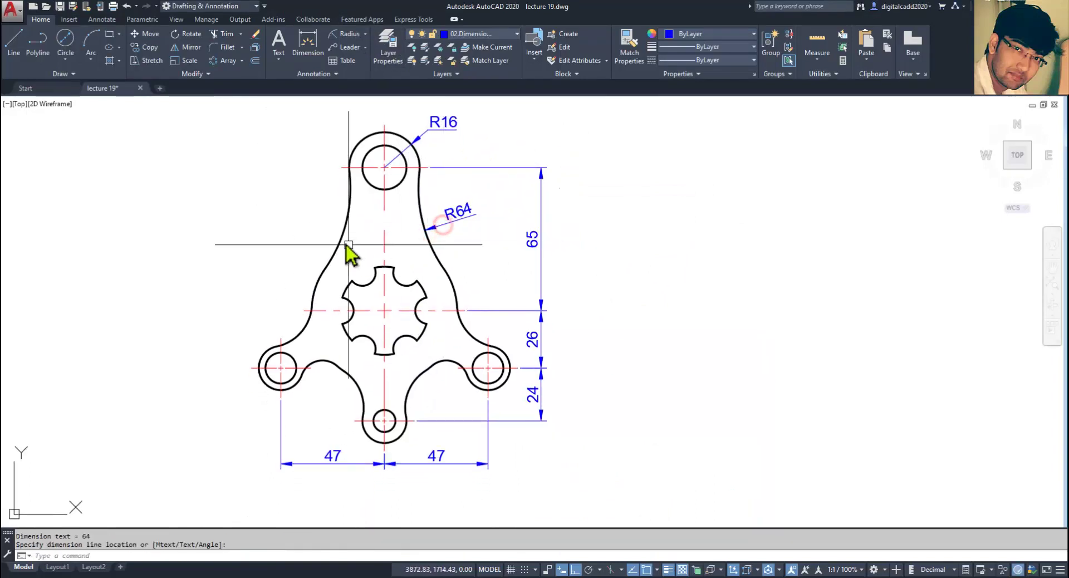
key("Return")
left_click(342, 227)
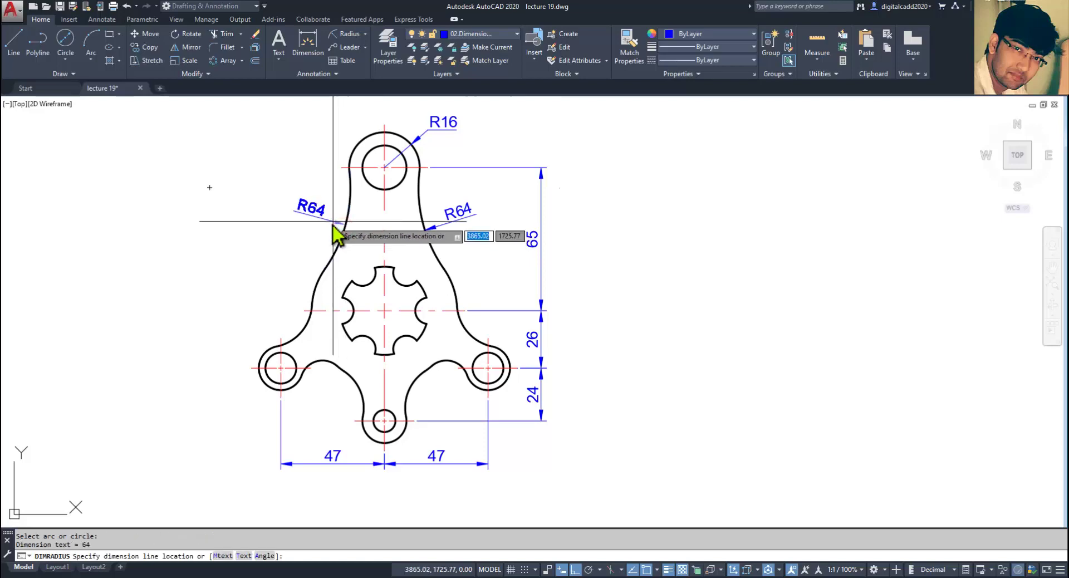
key("Escape")
Add radius dimensions to the fillet above the left hole and to the small fillet between the left and bottom holes.
key("Return")
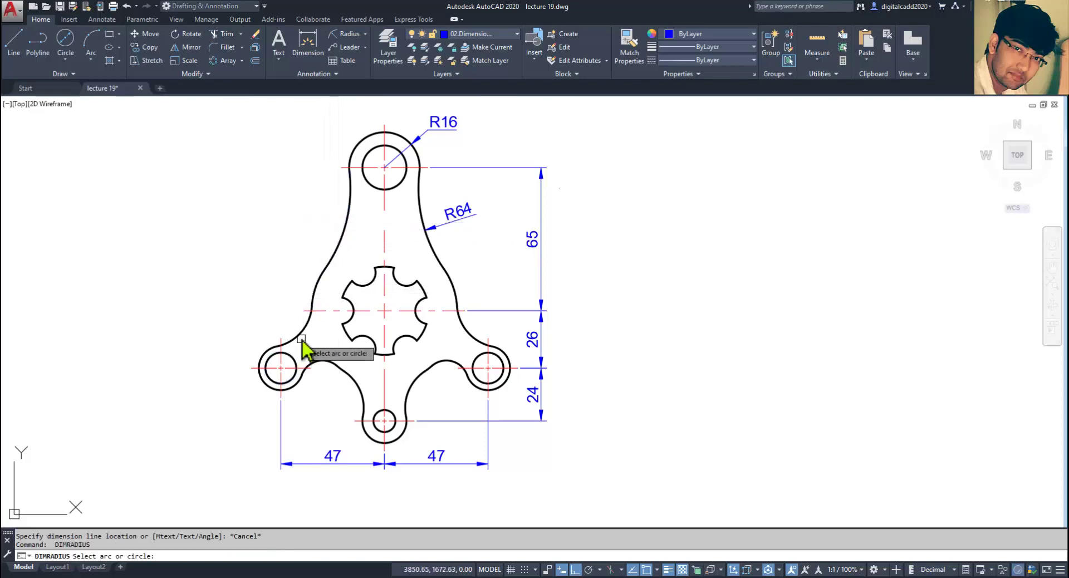
left_click(300, 339)
scroll(298, 331, "up", 2)
left_click(296, 334)
key("Return")
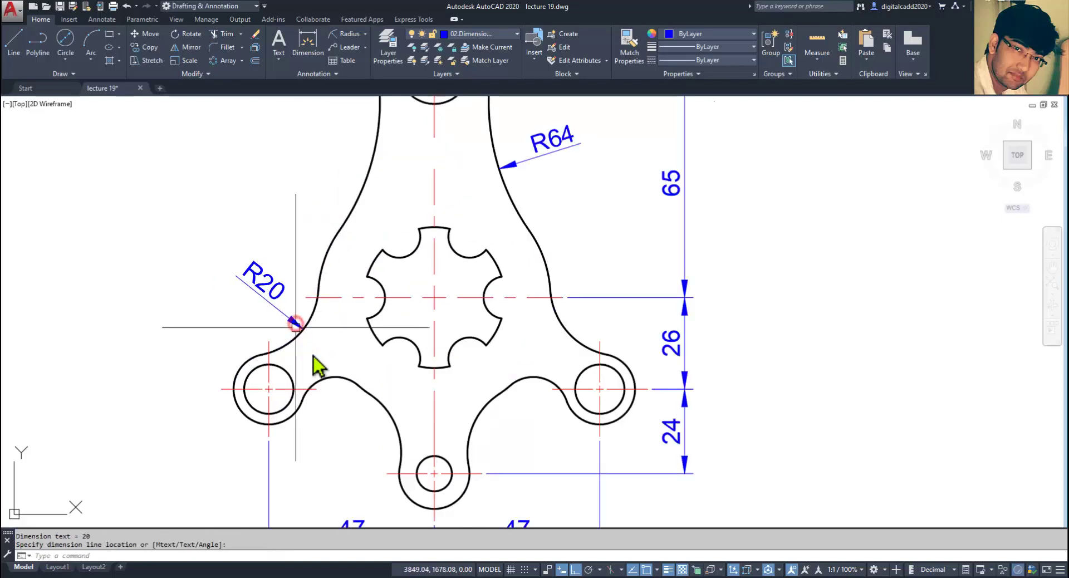
middle_click_drag(385, 417, 381, 370)
left_click(335, 330)
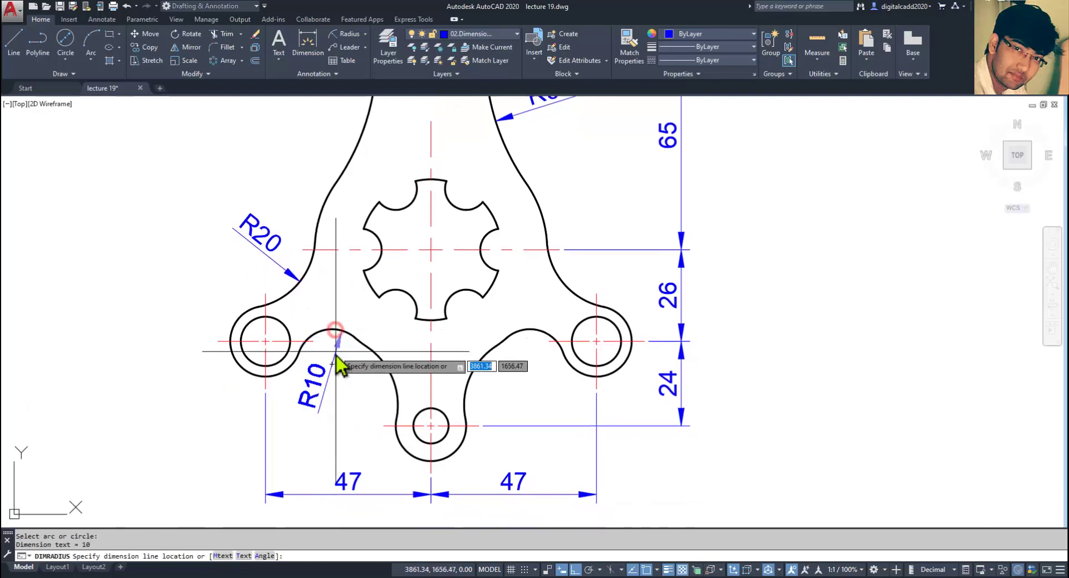
left_click(341, 387)
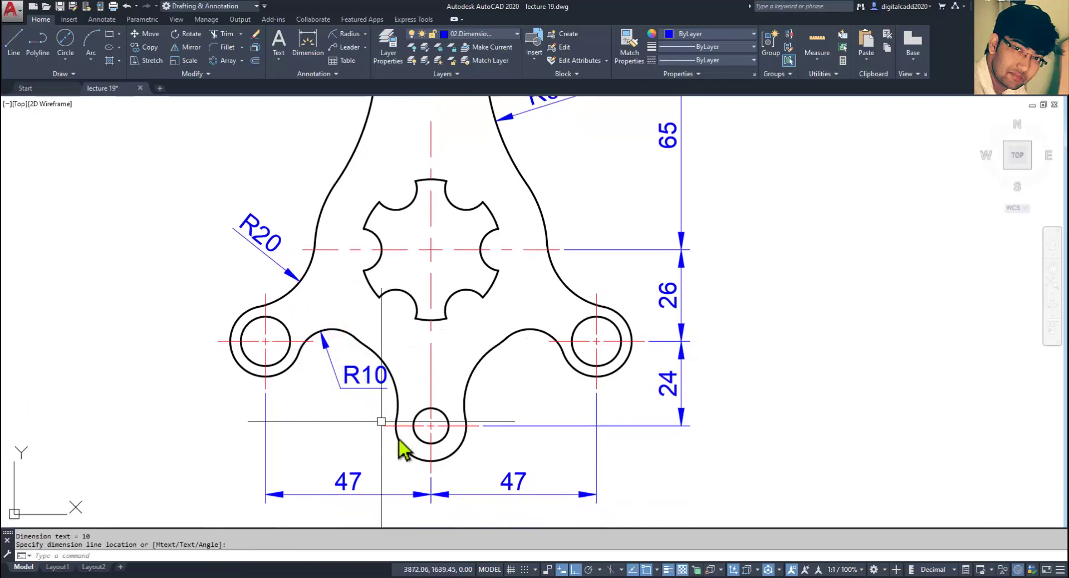
Add a radius dimension to the large concave fillet between the bottom and right holes, with its text outside the plate.
key("Return")
left_click(467, 388)
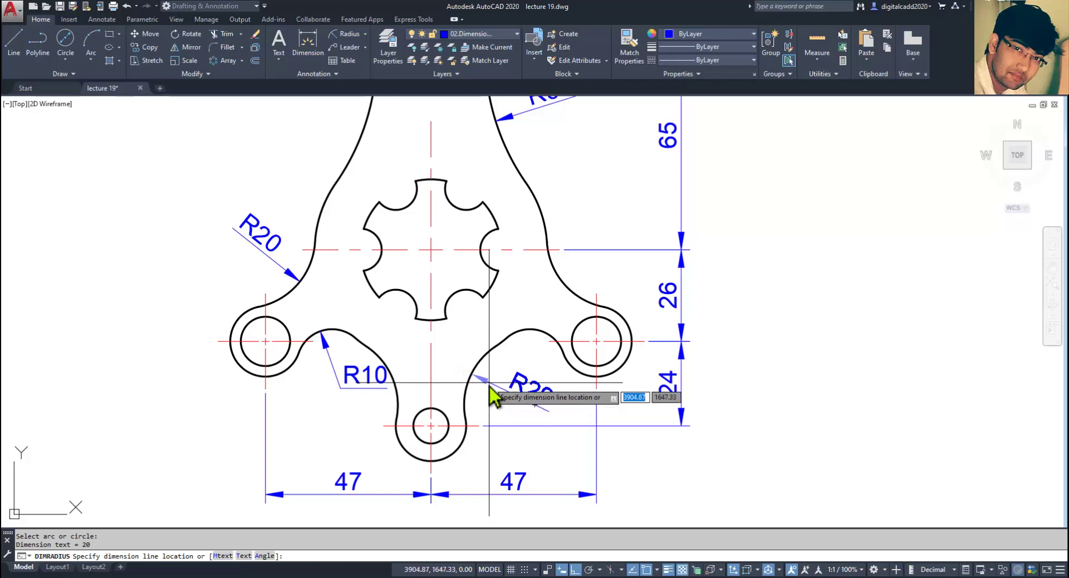
left_click(491, 397)
middle_click_drag(561, 311, 497, 345)
mouse_move(511, 292)
middle_mouse_down()
mouse_move(565, 271)
mouse_move(558, 299)
mouse_move(529, 299)
mouse_move(559, 300)
middle_mouse_up()
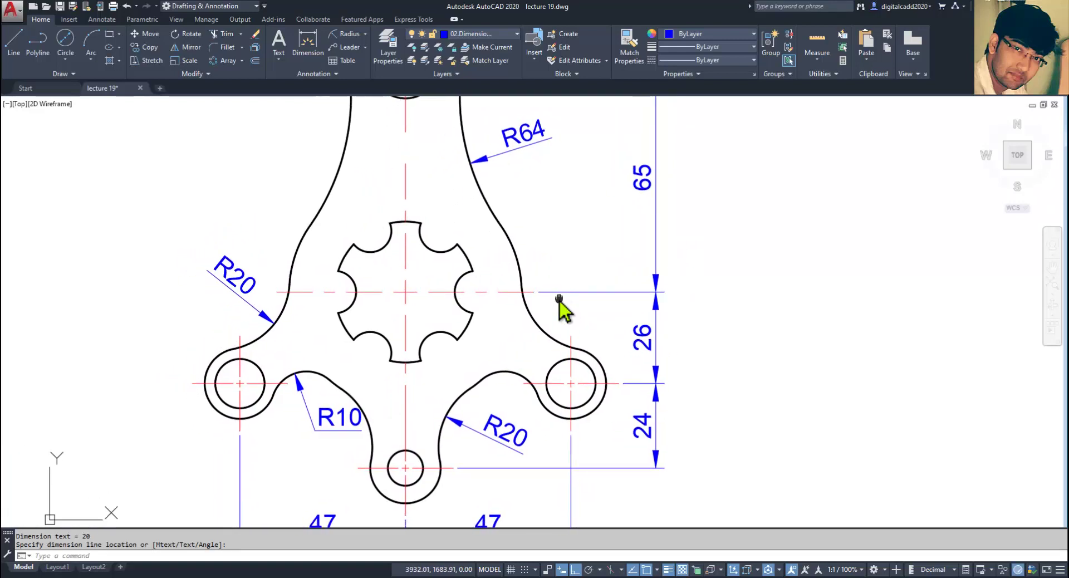
Add a radius dimension to the outer arc around the left hole, with its text above and left of the hole.
left_click(595, 411)
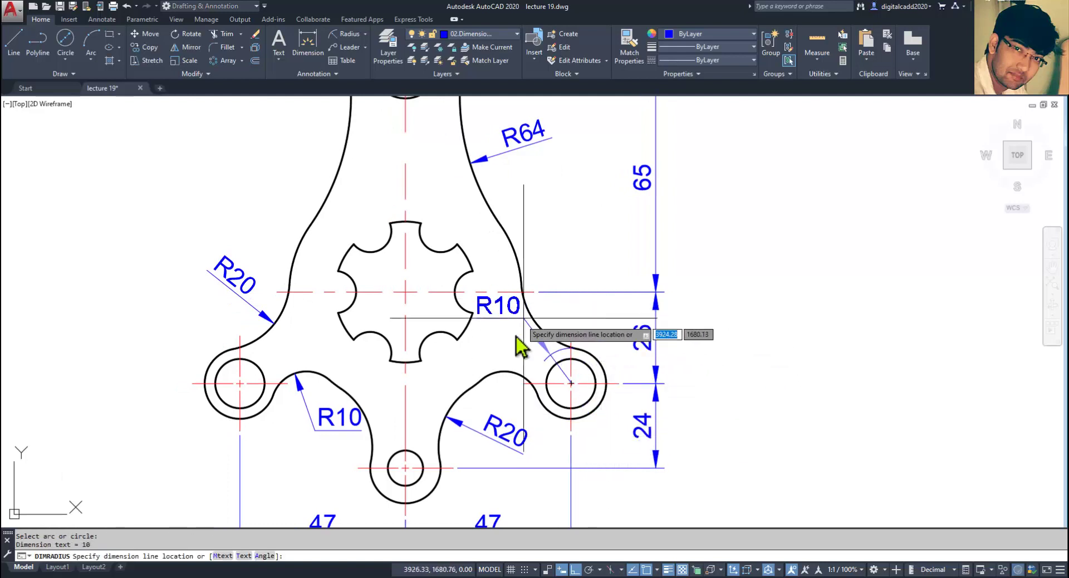
key("Escape")
middle_click_drag(308, 419, 362, 415)
key("Return")
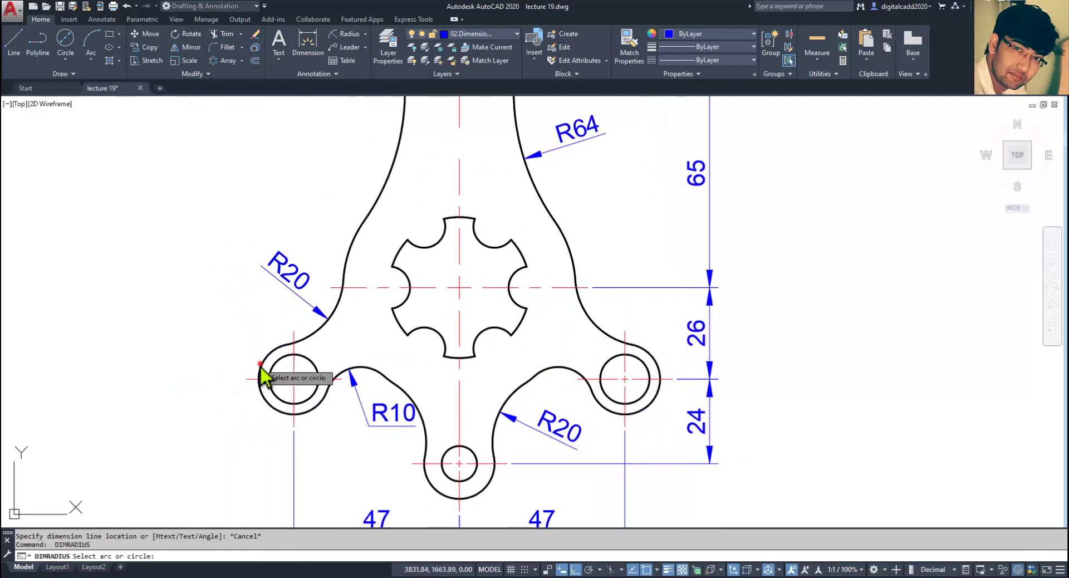
left_click(262, 363)
left_click(244, 344)
Add a diameter dimension to the left hole, with its text near the outer arc's radius label.
key("Return")
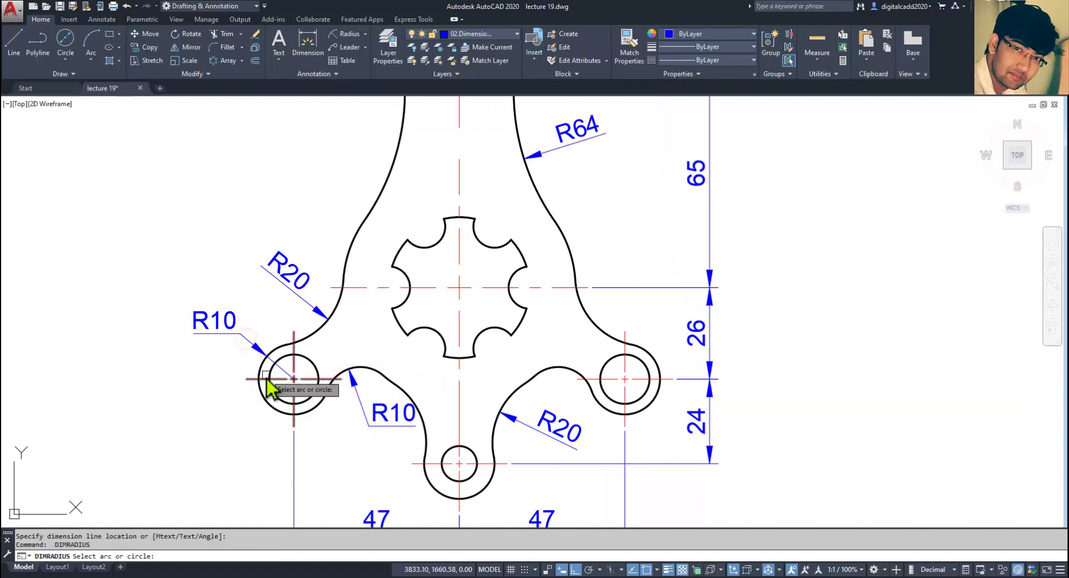
left_click(365, 34)
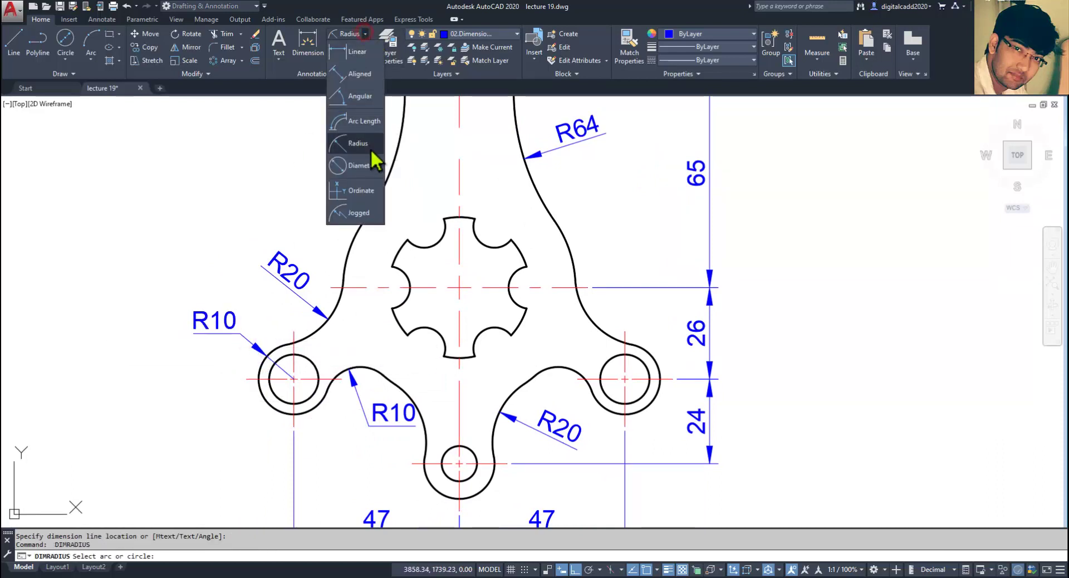
left_click(361, 167)
left_click(268, 383)
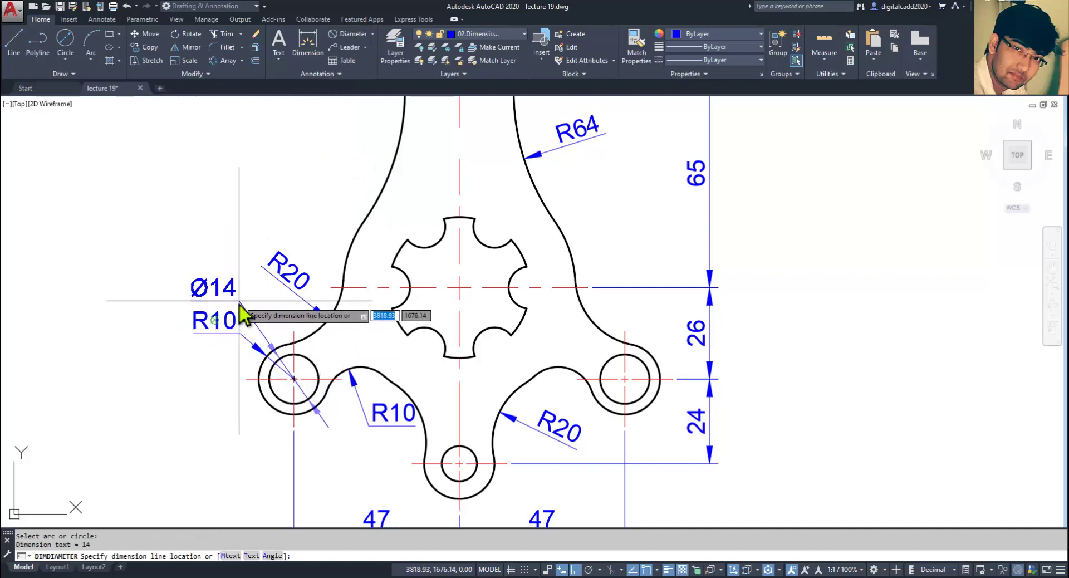
left_click(213, 318)
Turn Ortho off and grip-stretch the left hole's diameter text upward so it clears the outer arc's radius label.
middle_click_drag(412, 268, 404, 333)
scroll(210, 382, "up", 4)
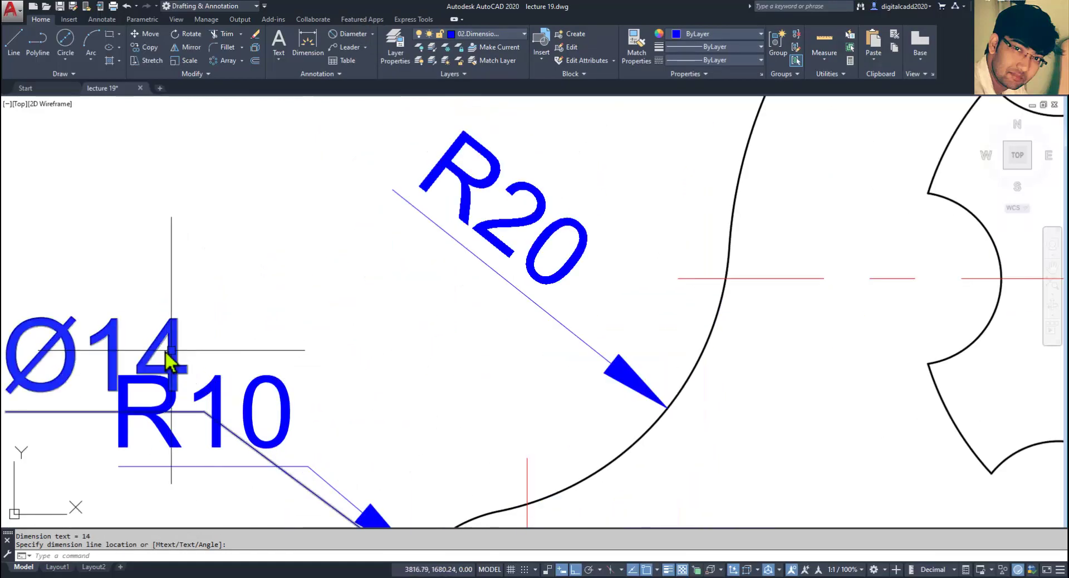
left_click(97, 411)
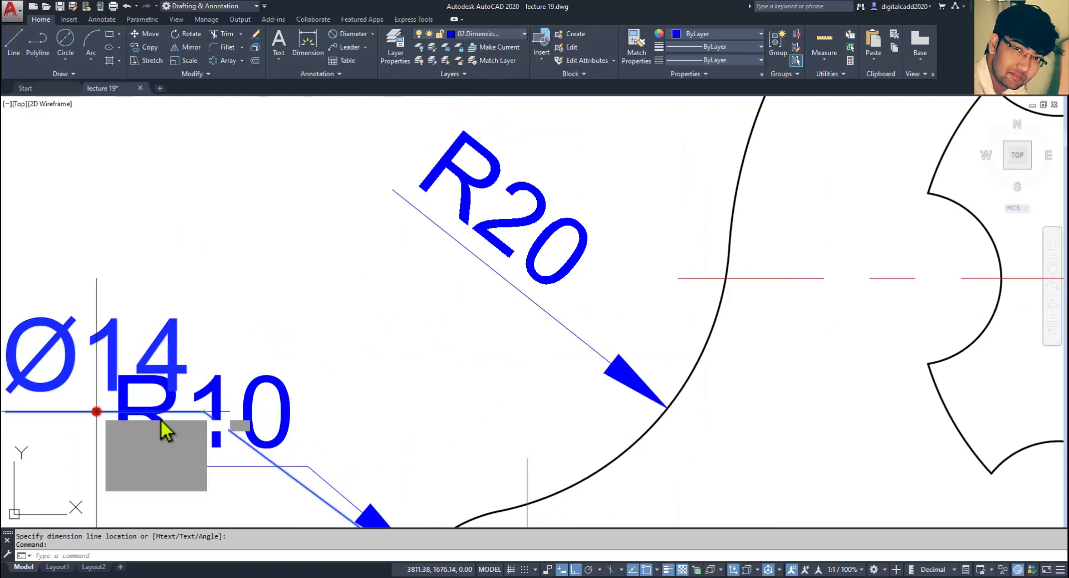
left_click(304, 330)
middle_click_drag(327, 378, 335, 260)
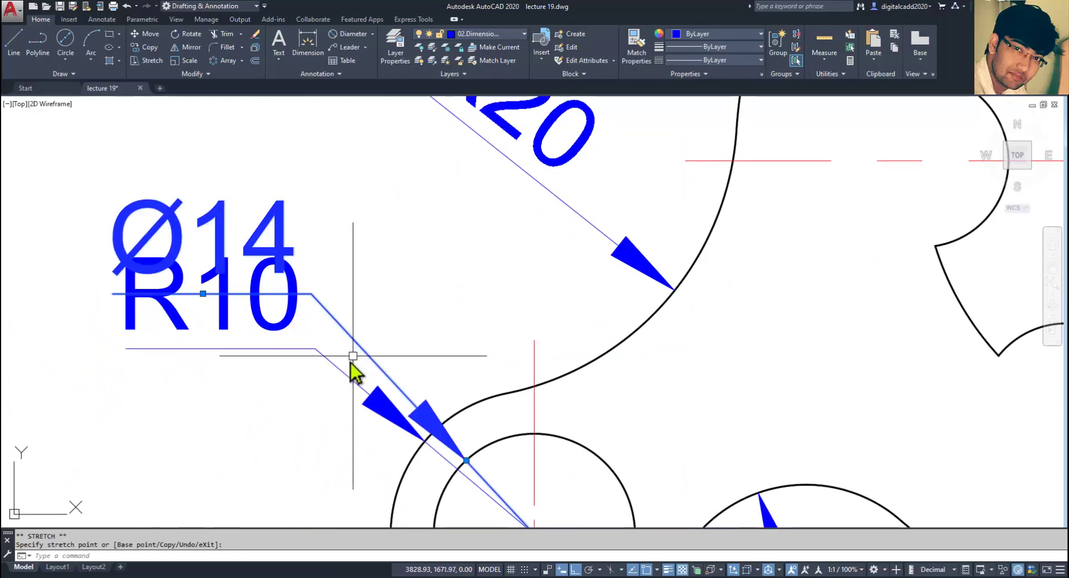
left_click(202, 293)
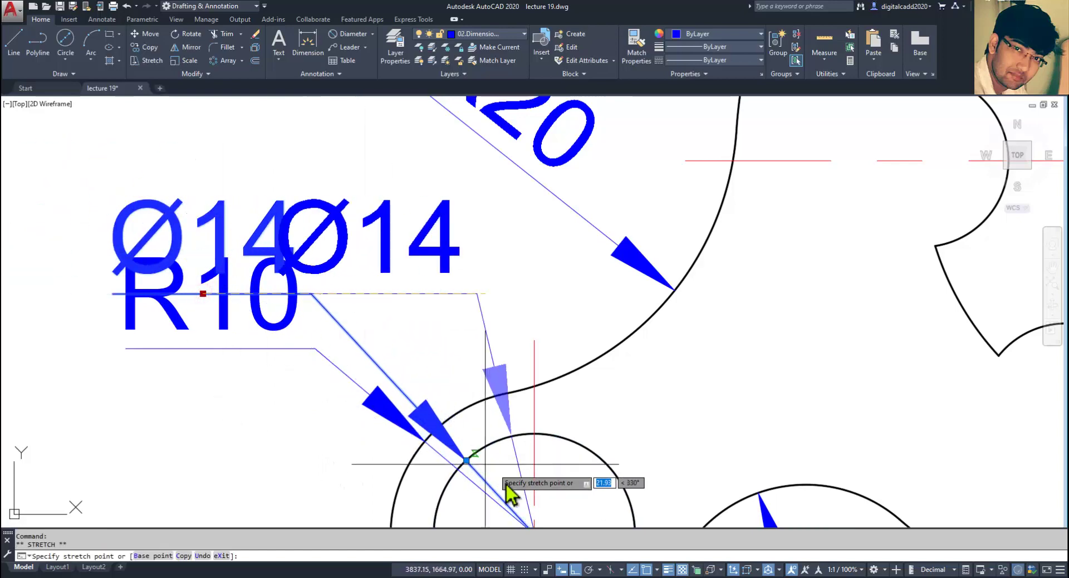
left_click(576, 569)
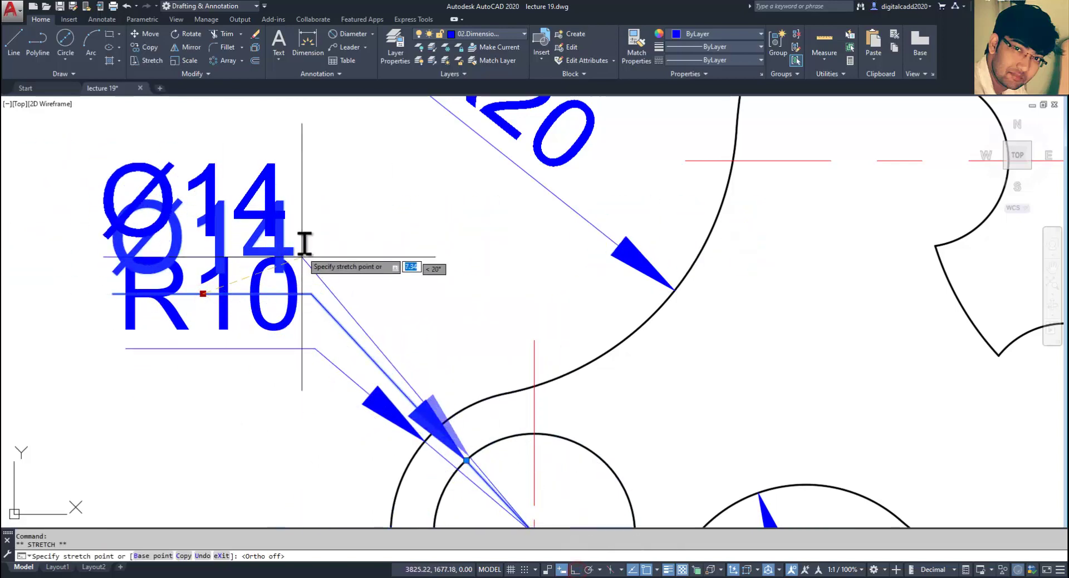
key("Escape")
scroll(306, 276, "down", 5)
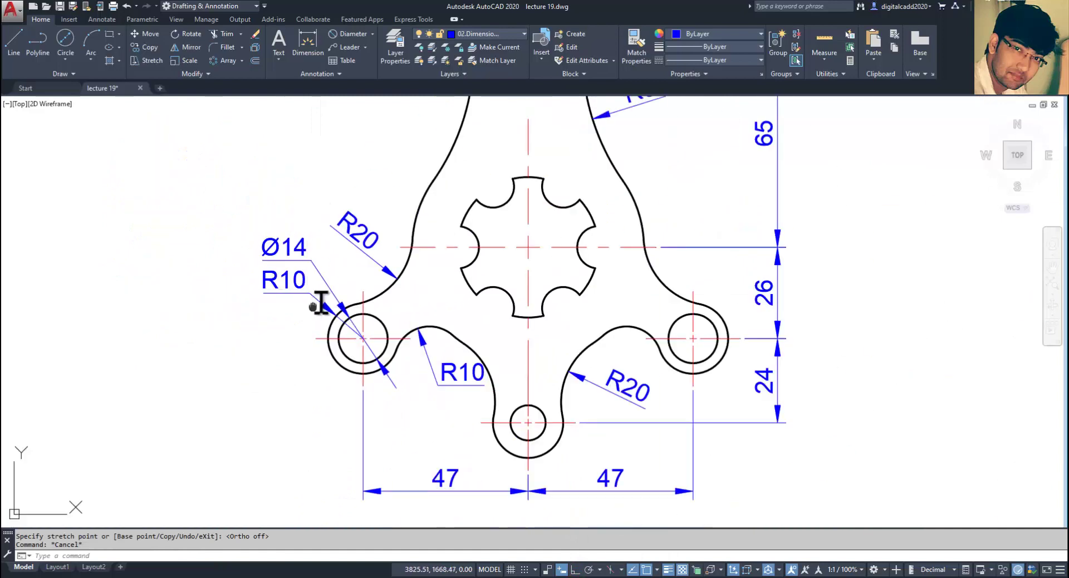
Add a diameter dimension to the top hole, with its text above the outer arc's radius label.
scroll(267, 296, "up", 2)
scroll(449, 394, "down", 4)
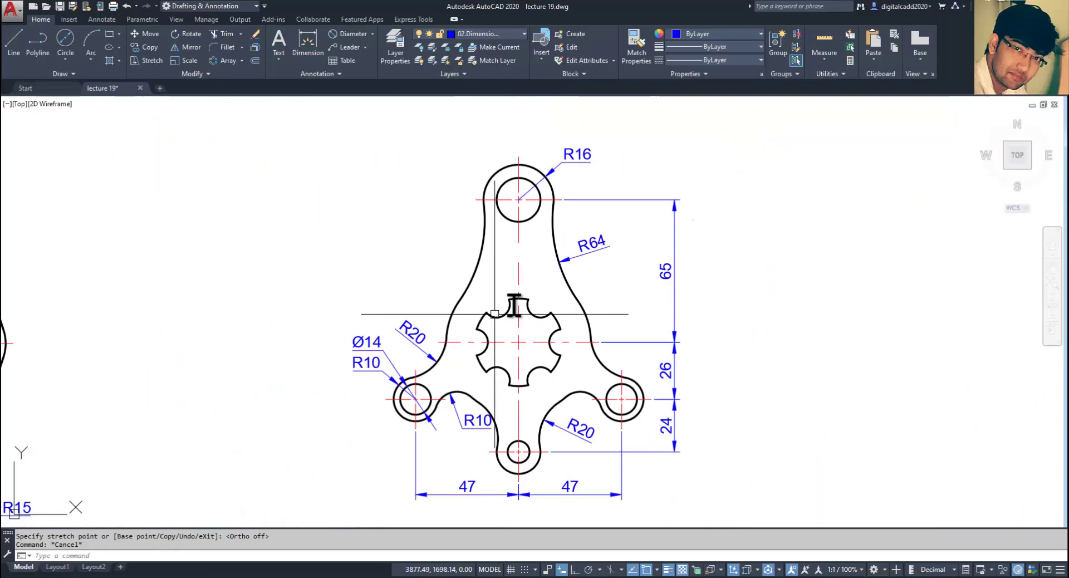
middle_click_drag(537, 194, 498, 339)
scroll(490, 297, "up", 2)
key("space")
left_click(487, 343)
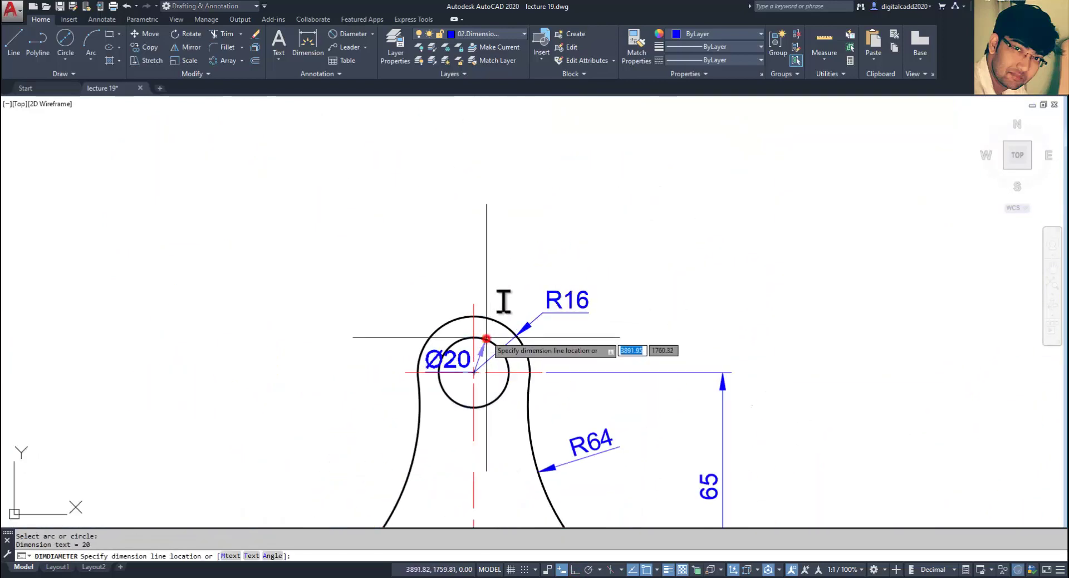
left_click(543, 273)
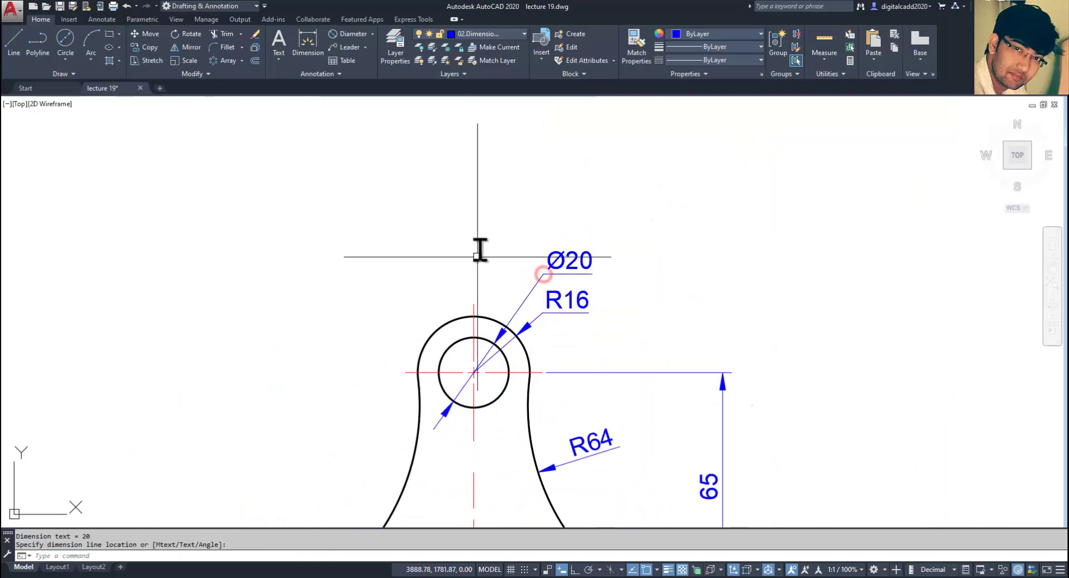
Check the central cutout's callouts in the PDF exercise and add a diameter dimension to the cutout's outer arc, placed outside the plate.
scroll(462, 293, "down", 3)
scroll(499, 334, "up", 1)
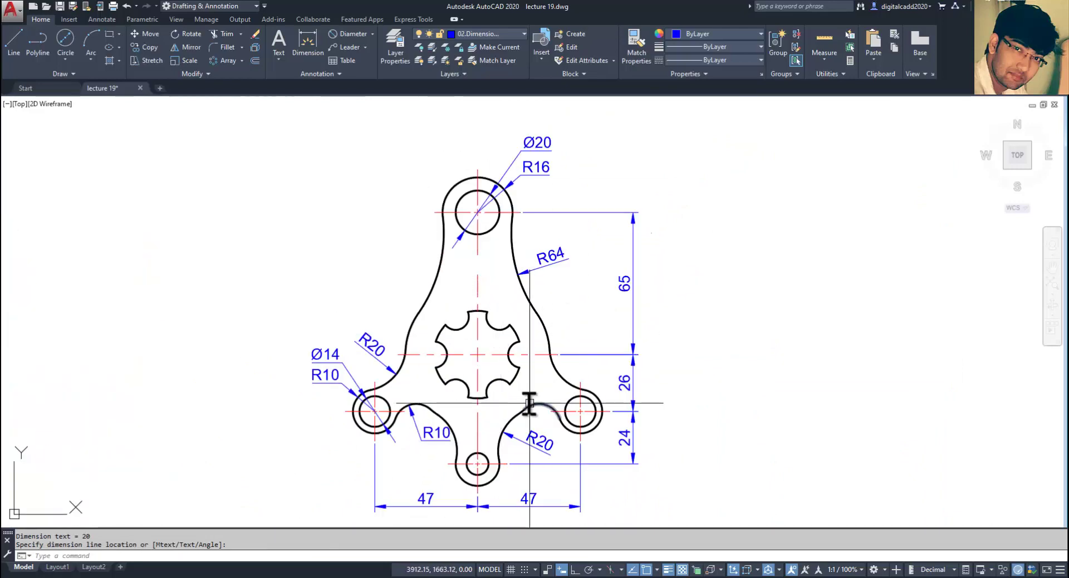
middle_click_drag(613, 427, 576, 413)
scroll(446, 362, "up", 2)
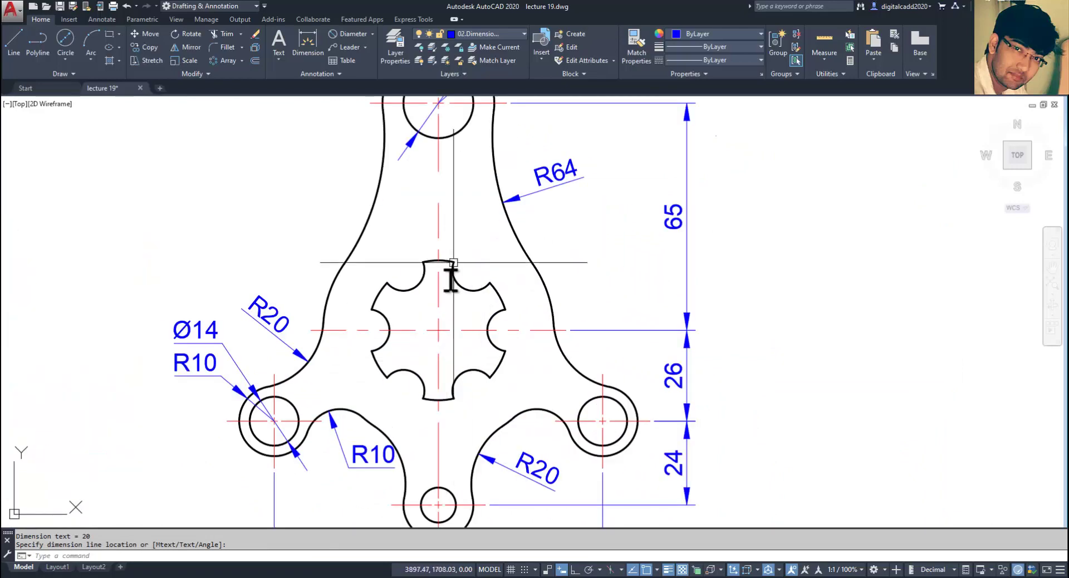
left_click(354, 34)
key("alt+Tab")
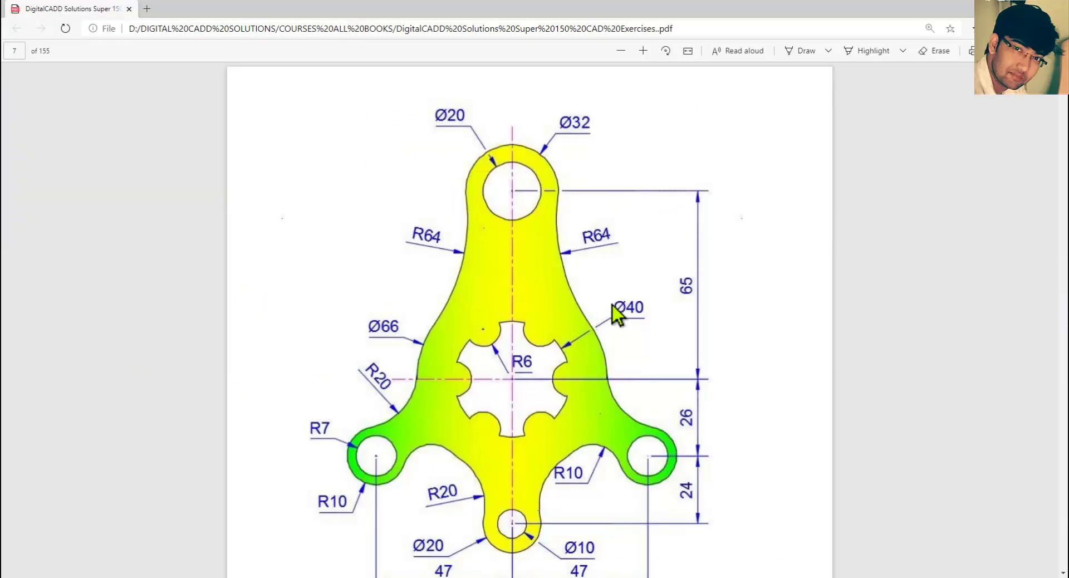
key("alt+Tab")
left_click(505, 304)
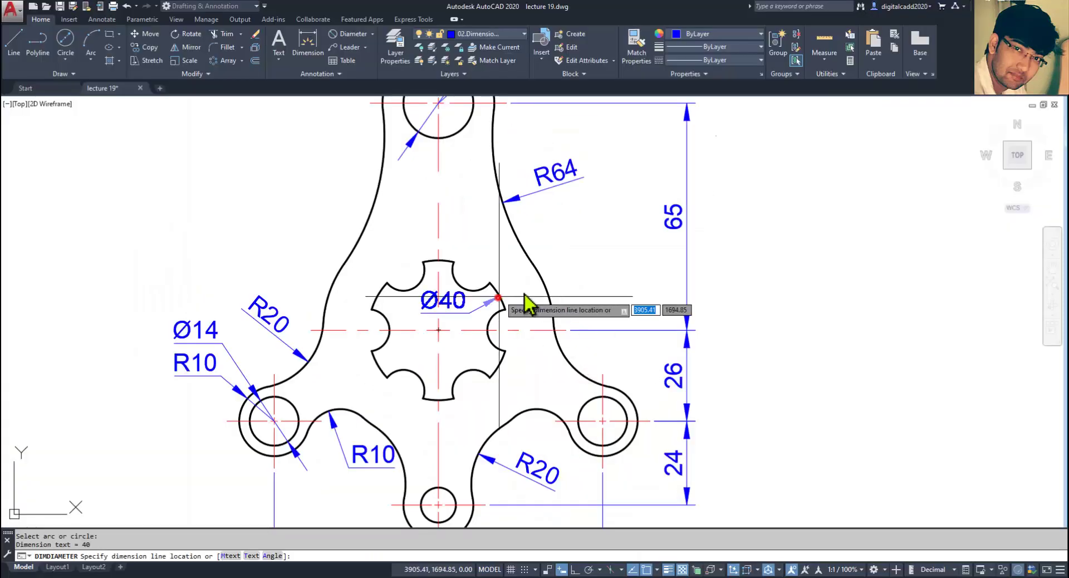
Check the notch callout in the PDF exercise and add a radius dimension to the central cutout's upper-left notch.
key("alt+Tab")
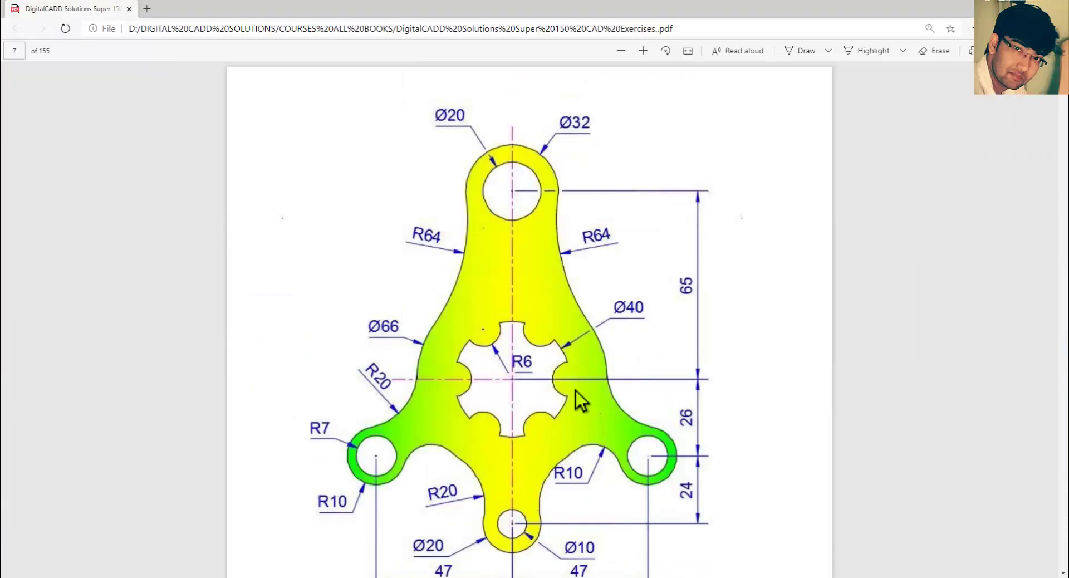
key("alt+Tab")
left_click(373, 34)
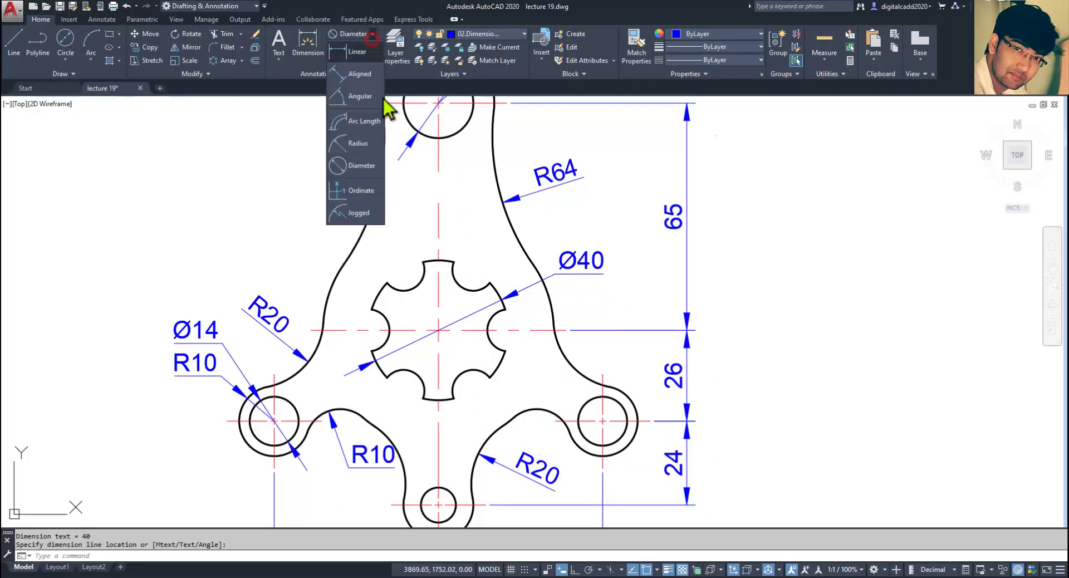
left_click(353, 158)
scroll(453, 318, "up", 2)
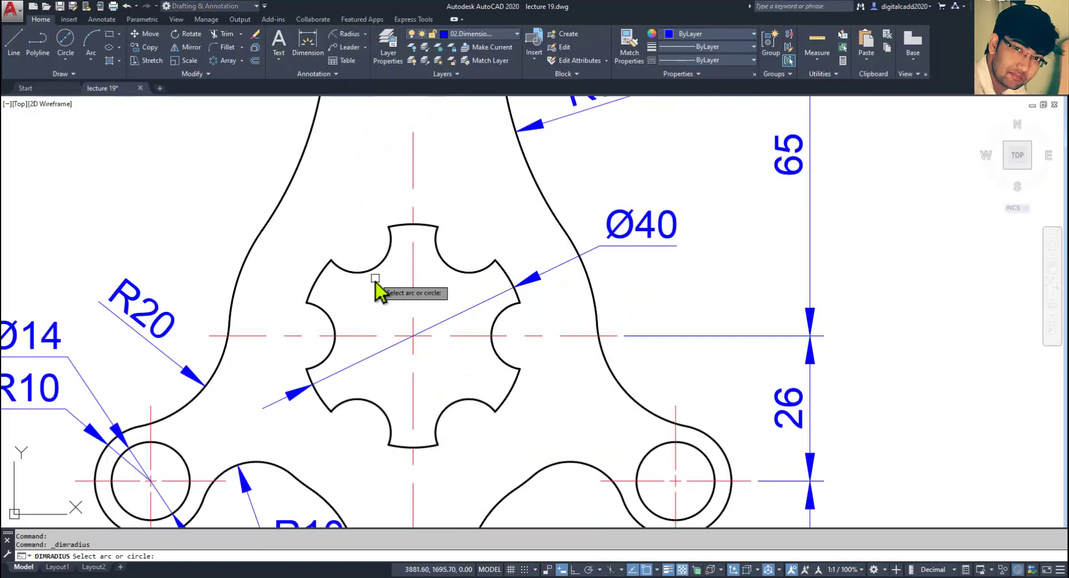
left_click(372, 269)
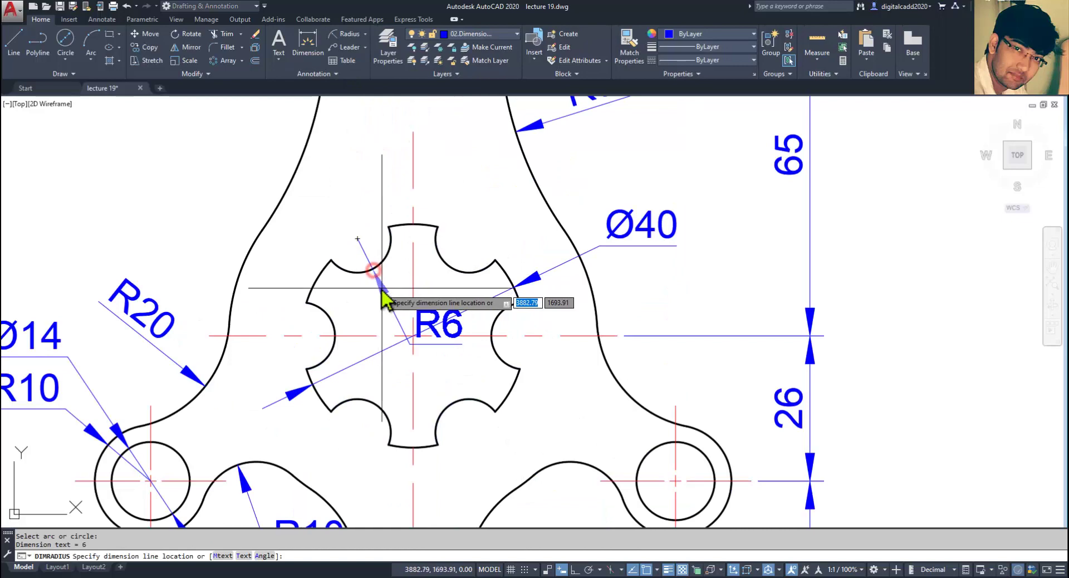
left_click(366, 256)
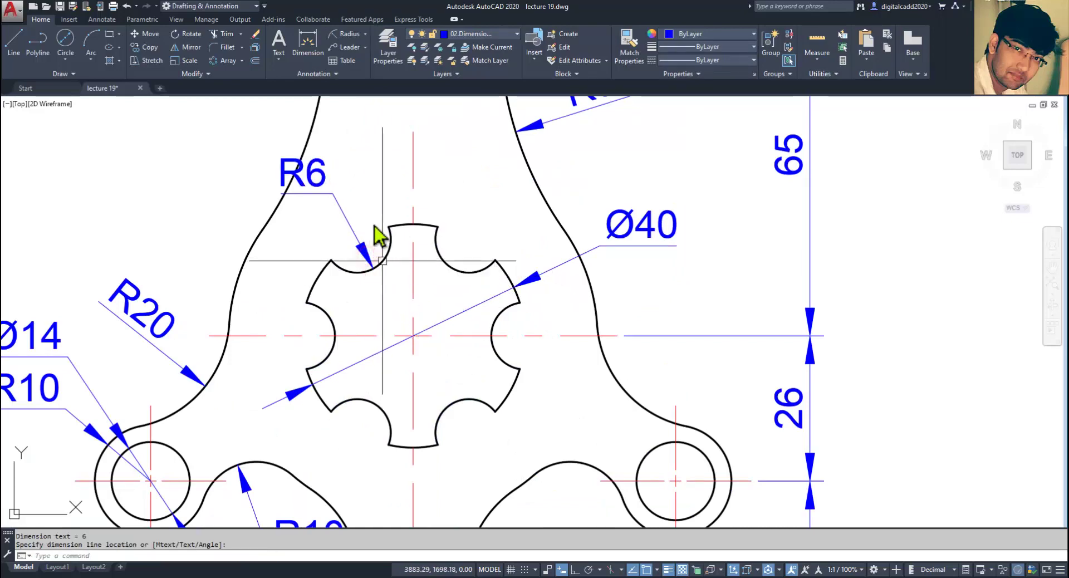
Try to move the notch's radius text farther up and left with its grip, and erase that dimension.
left_click(331, 192)
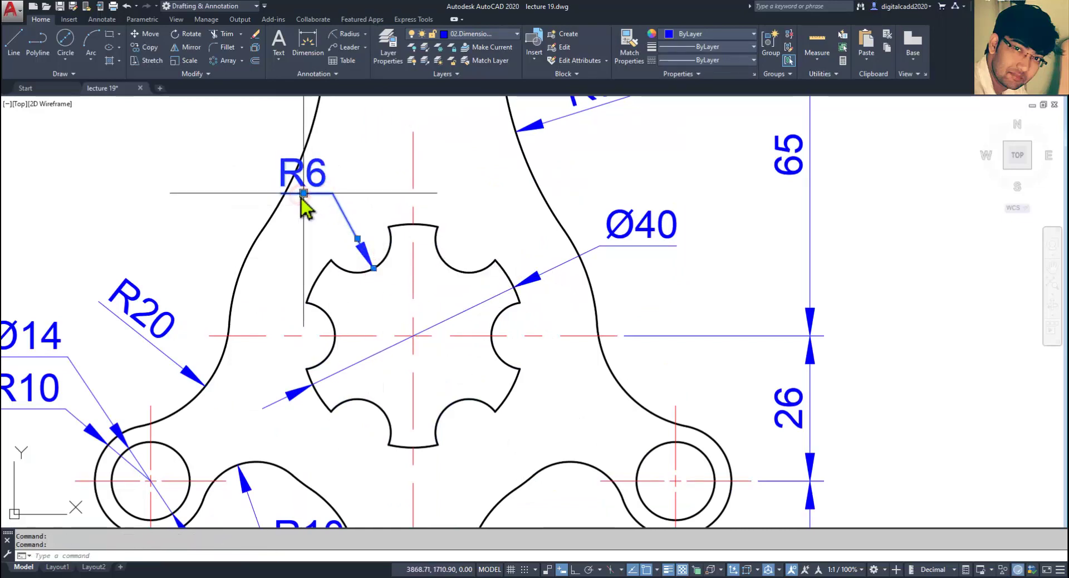
left_click(303, 193)
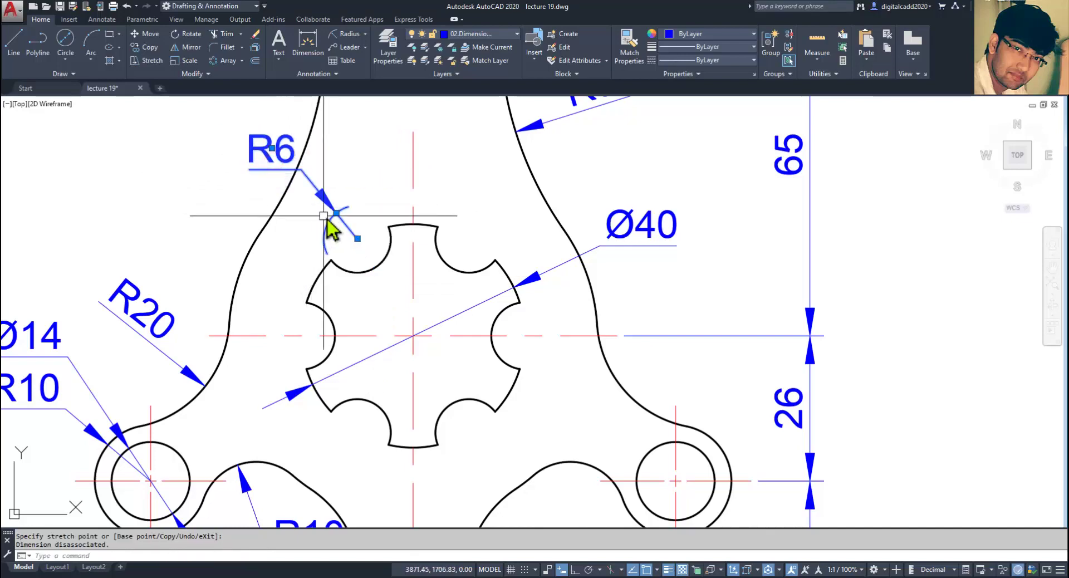
key("Escape")
scroll(365, 239, "down", 3)
scroll(372, 229, "up", 3)
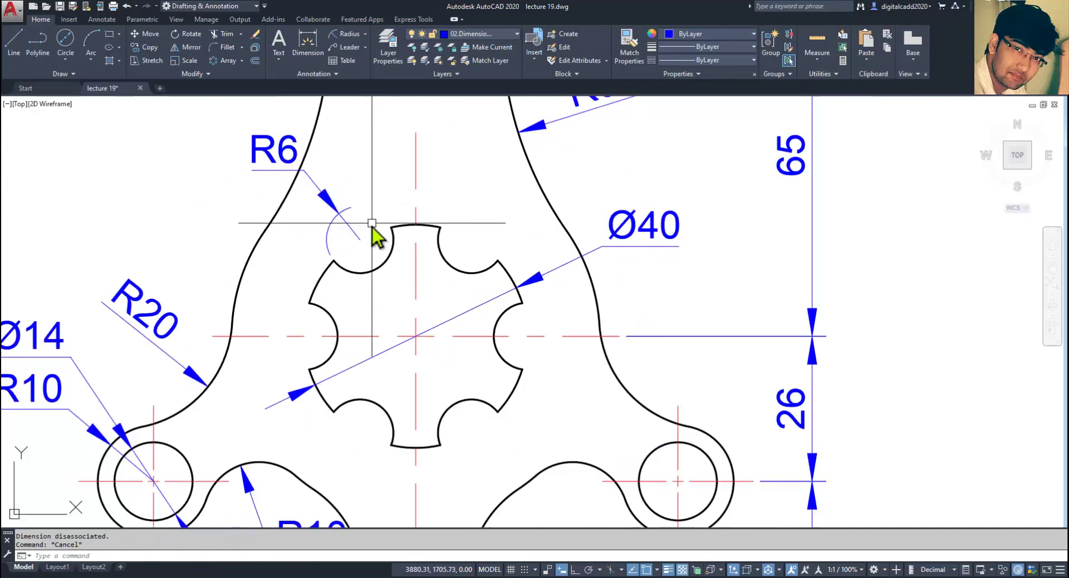
left_click(340, 209)
key("Delete")
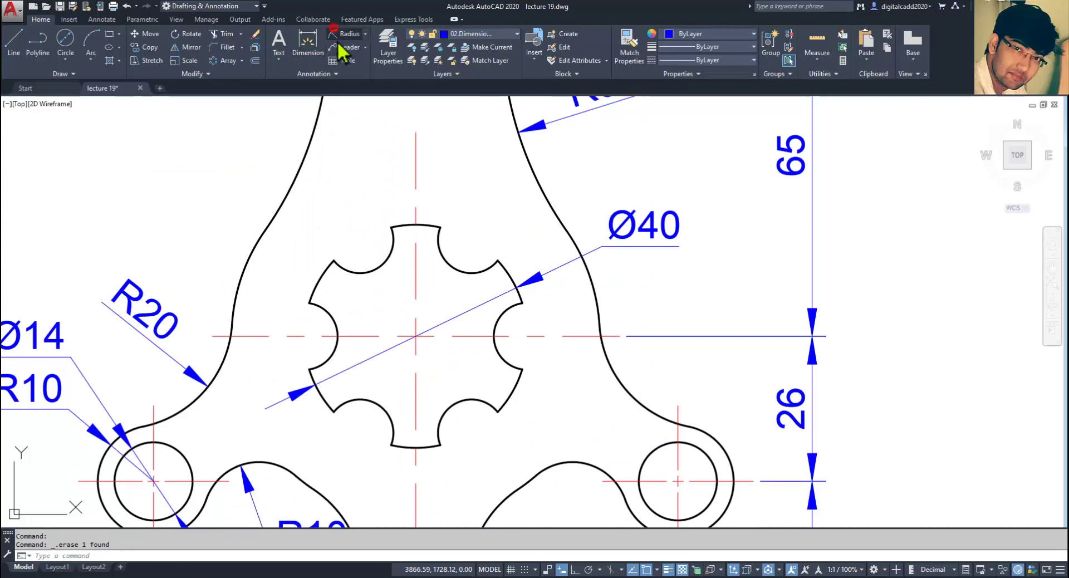
Add a new radius dimension to the central cutout's upper-left notch, with its text above and left of the notch.
scroll(360, 253, "up", 2)
left_click(382, 267)
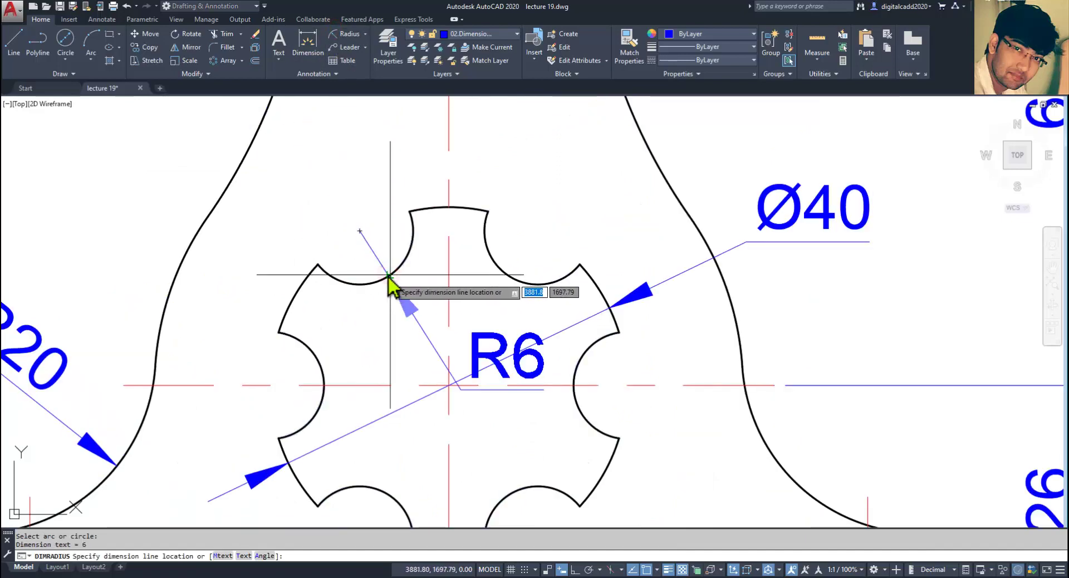
left_click(382, 274)
Grip-stretch the notch's radius text outward past the plate's left outline.
scroll(381, 273, "down", 3)
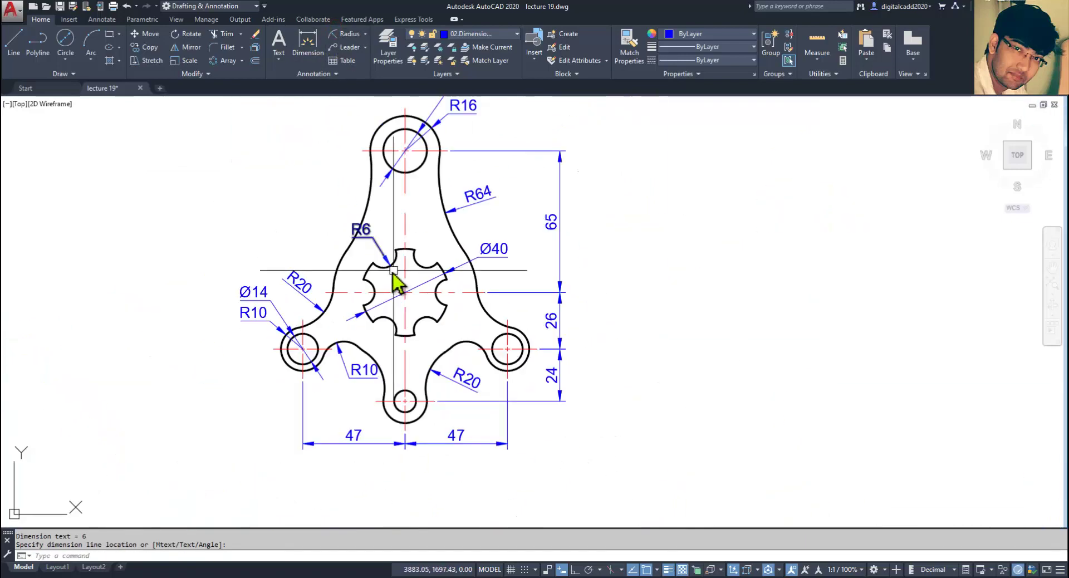
scroll(383, 273, "up", 3)
left_click(355, 277)
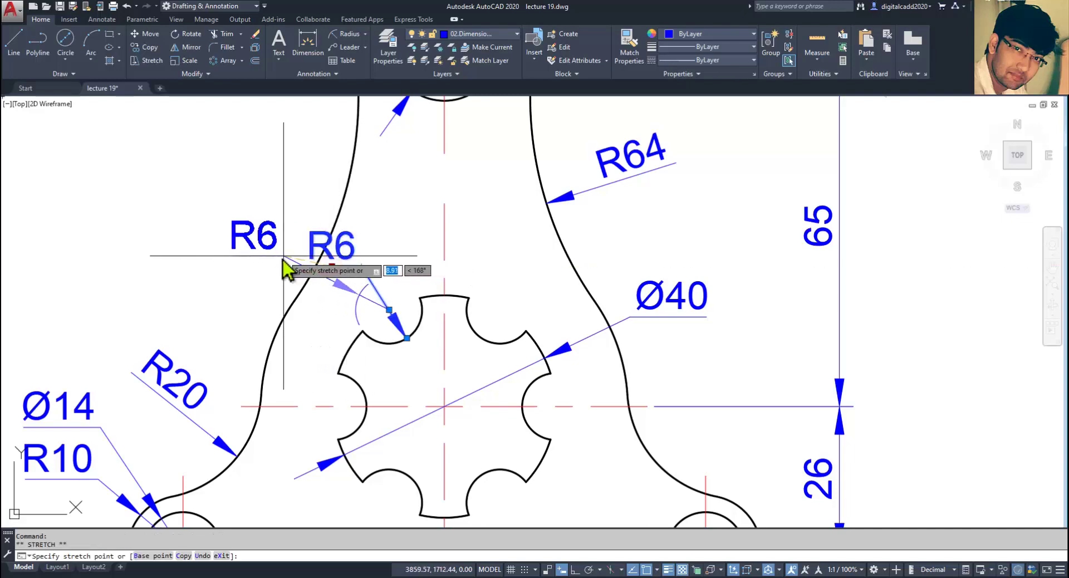
key("Escape")
key("Escape")
scroll(421, 304, "down", 4)
middle_click_drag(419, 339, 407, 321)
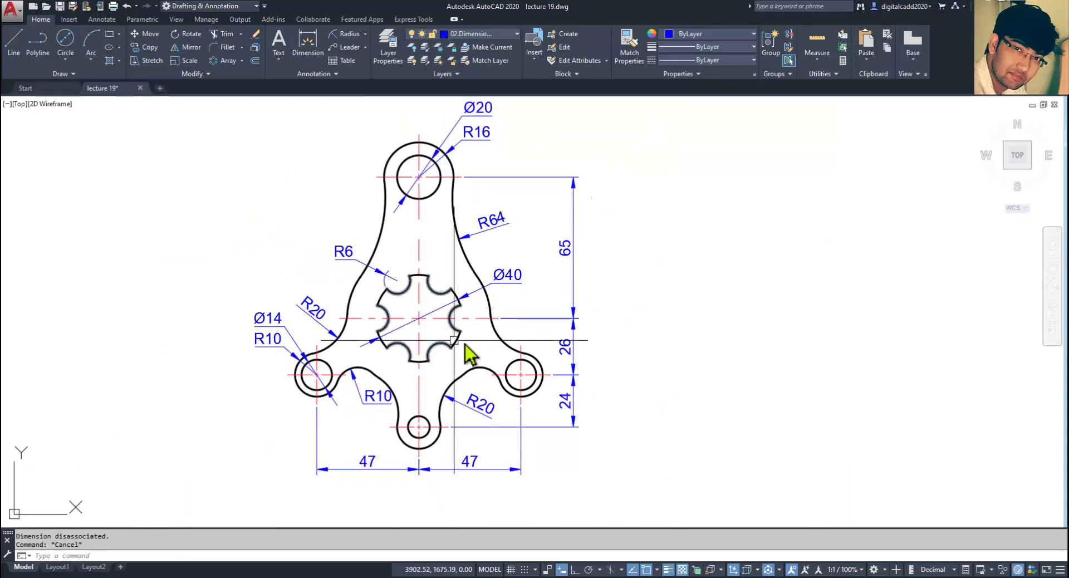
Compare the drawing's dimensions with the PDF exercise to find which ones remain.
key("alt+Tab")
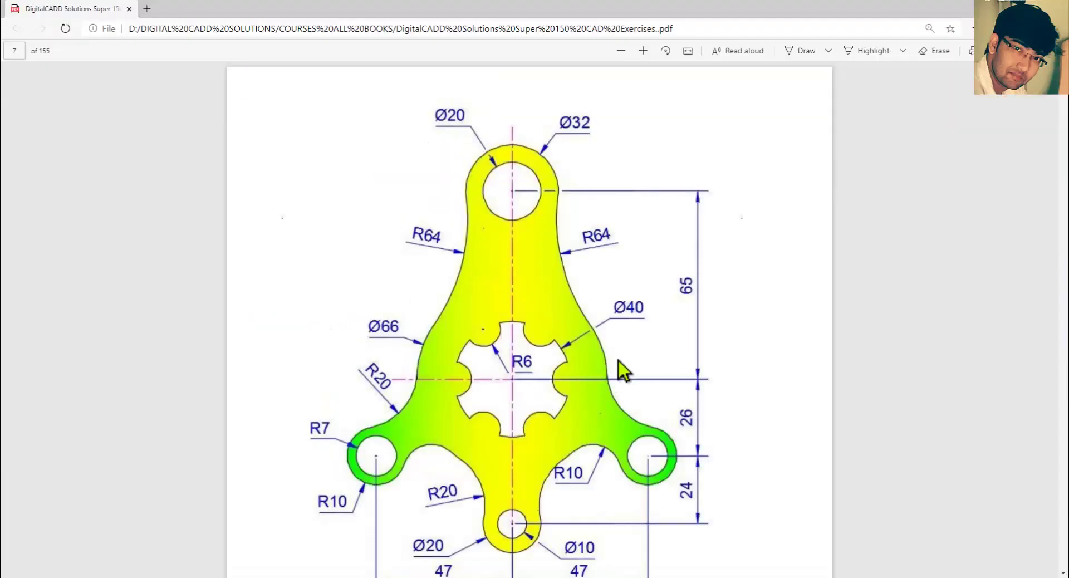
key("alt+Tab")
scroll(439, 283, "up", 4)
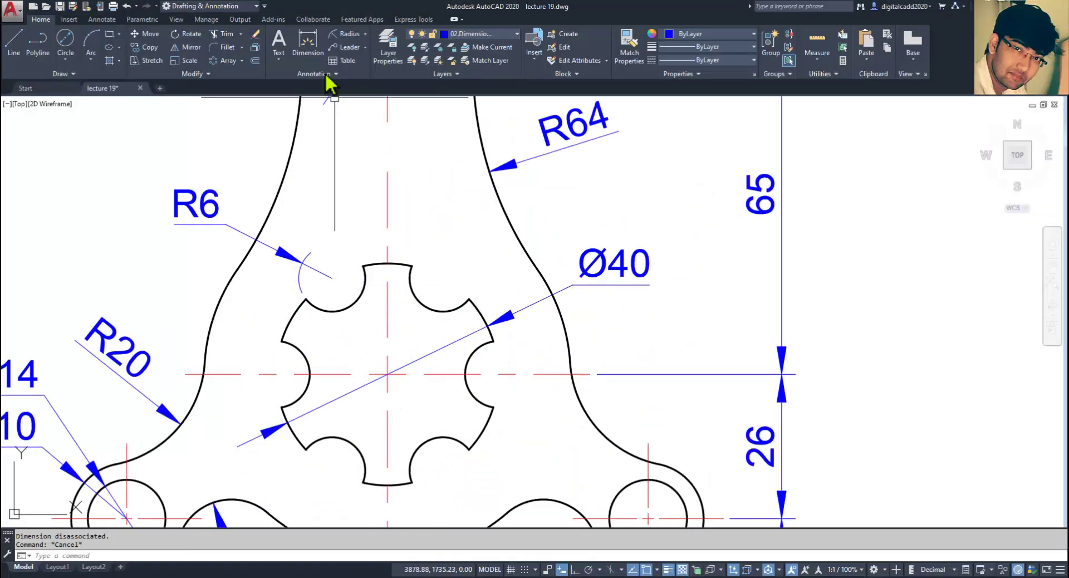
Add a dimension break to the central cutout's diameter dimension where its line crosses the plate's right outline.
left_click(104, 20)
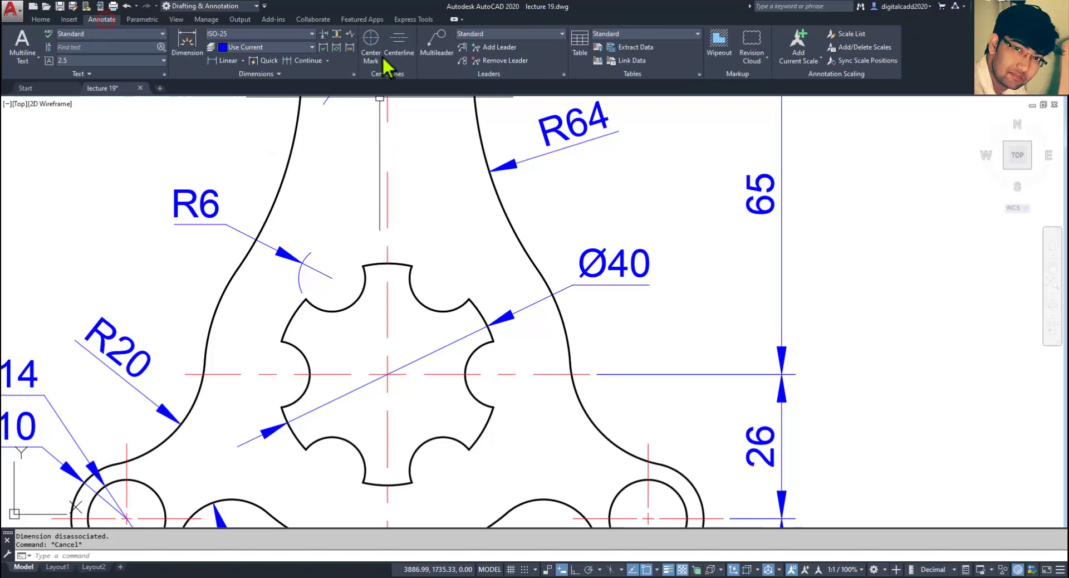
left_click(323, 34)
scroll(557, 279, "up", 2)
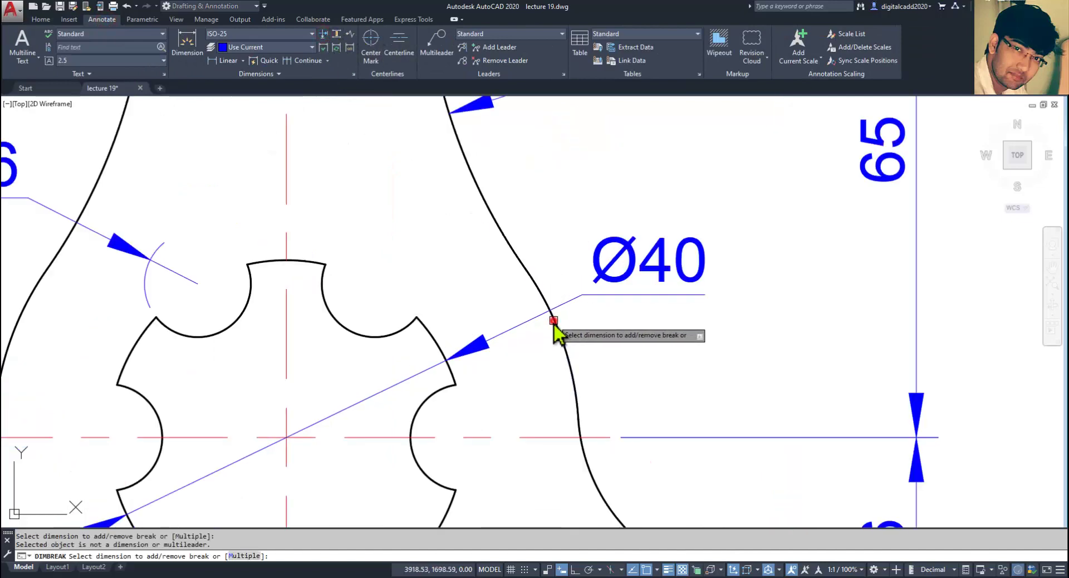
left_click(565, 306)
left_click(563, 334)
scroll(553, 313, "up", 5)
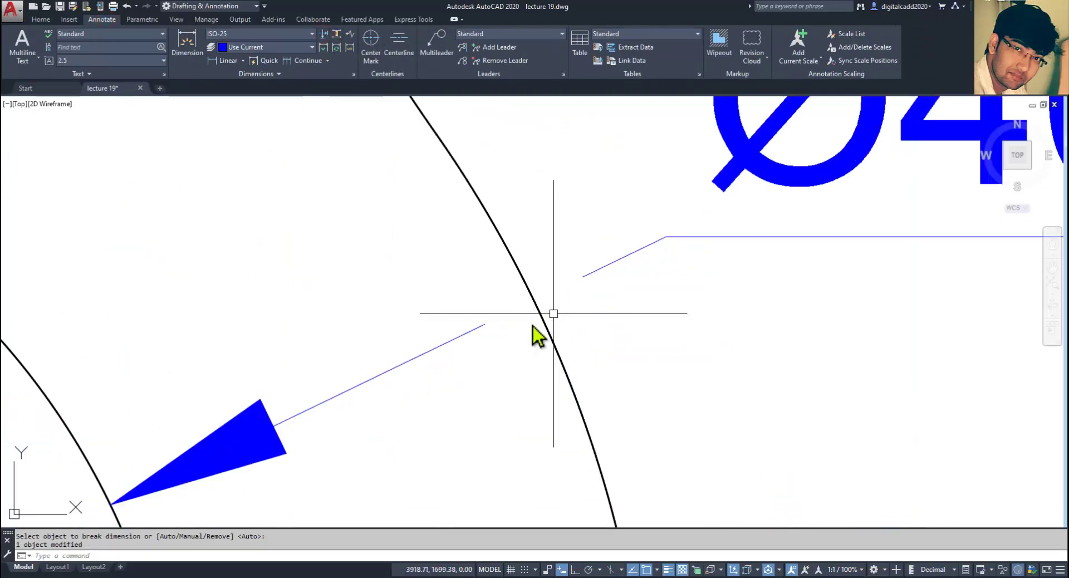
scroll(527, 316, "down", 5)
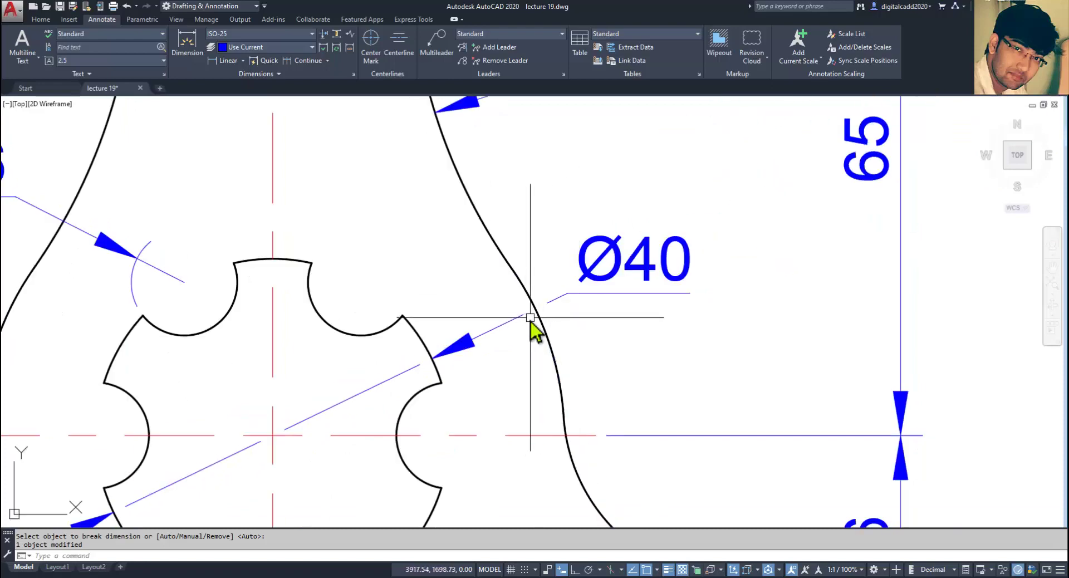
scroll(530, 318, "down", 5)
Break the notch's radius dimension where its leader crosses the plate's left outline.
scroll(231, 270, "up", 5)
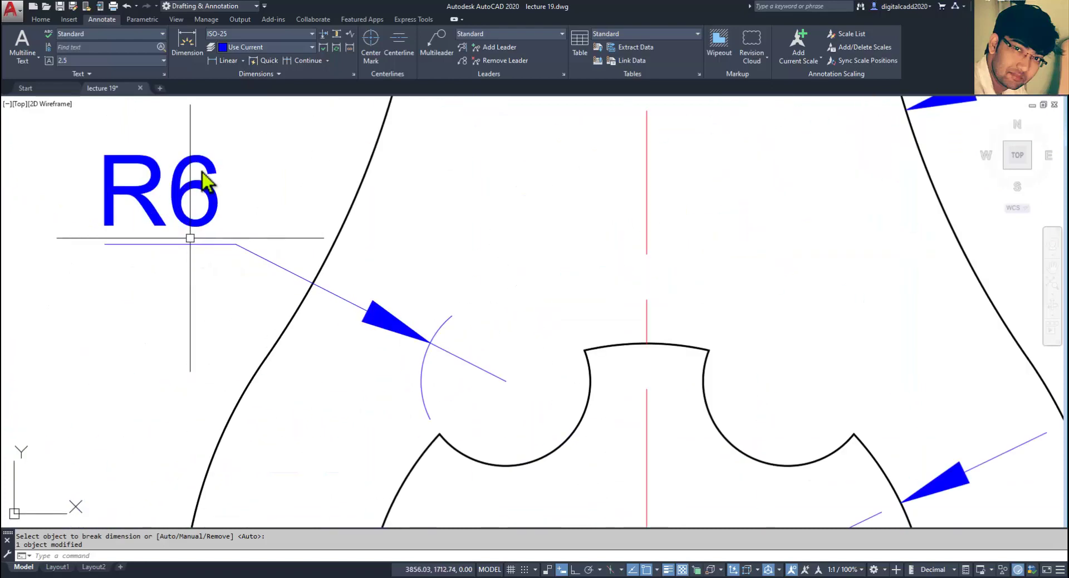
left_click(325, 34)
left_click(301, 295)
left_click(328, 290)
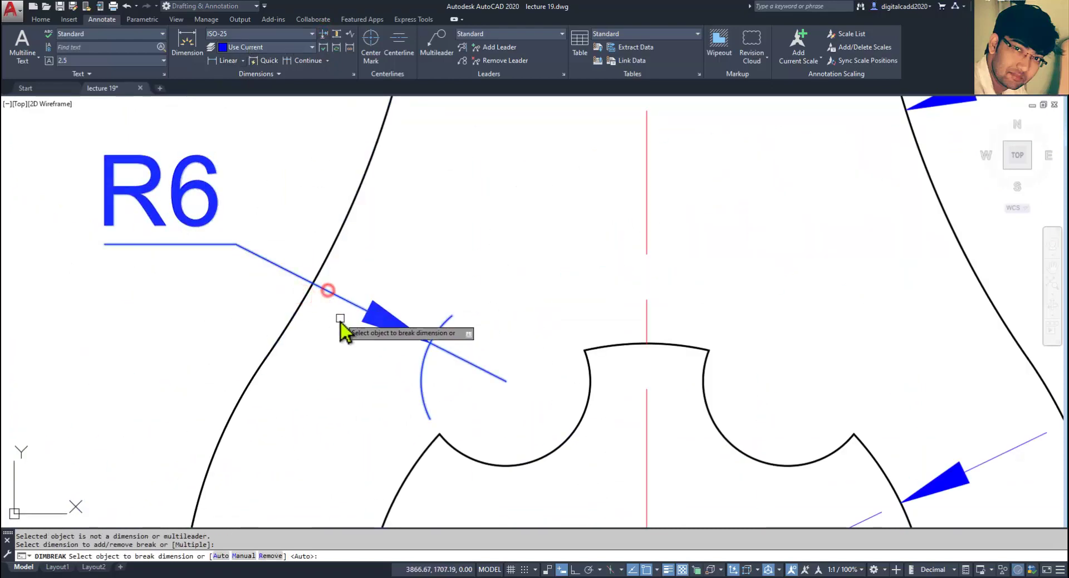
left_click(309, 298)
scroll(322, 299, "down", 5)
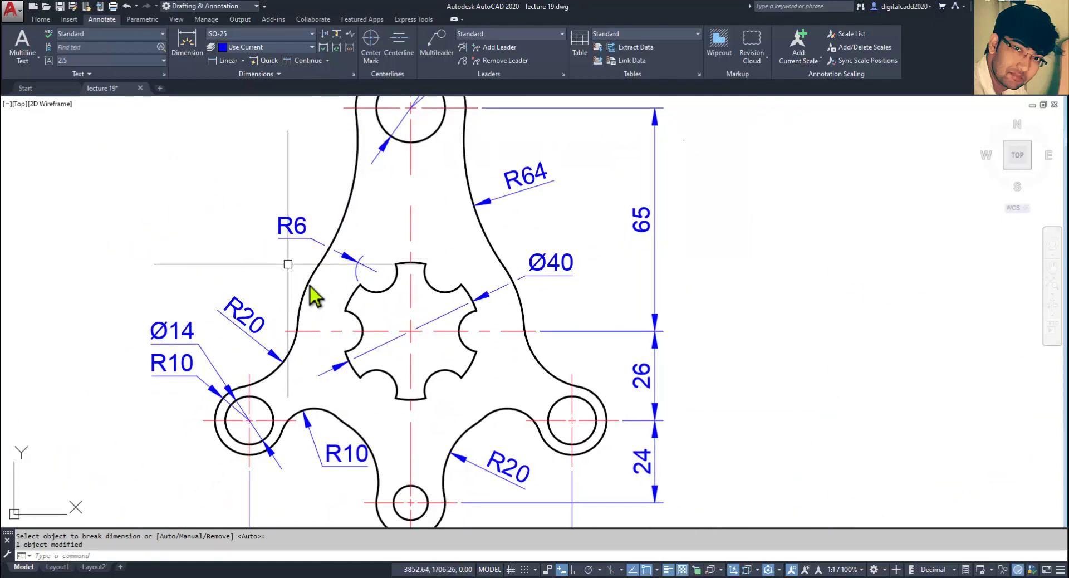
Review the whole dimensioned plate and compare it with the page 7 exercise in the PDF.
mouse_move(412, 345)
middle_mouse_down()
mouse_move(404, 335)
mouse_move(424, 336)
mouse_move(443, 301)
mouse_move(421, 303)
mouse_move(485, 298)
middle_mouse_up()
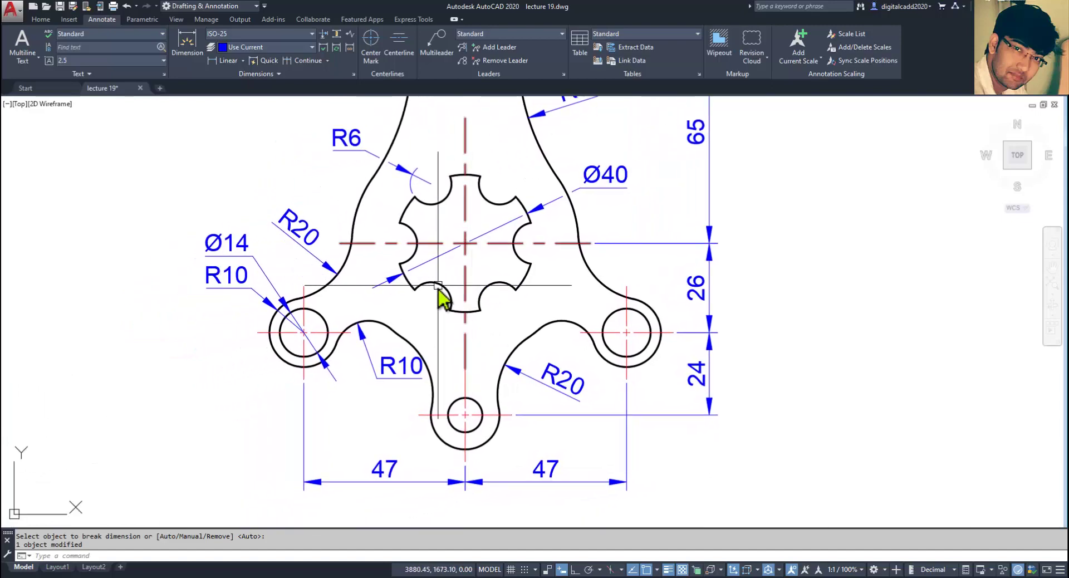
scroll(333, 342, "down", 5)
scroll(362, 353, "up", 4)
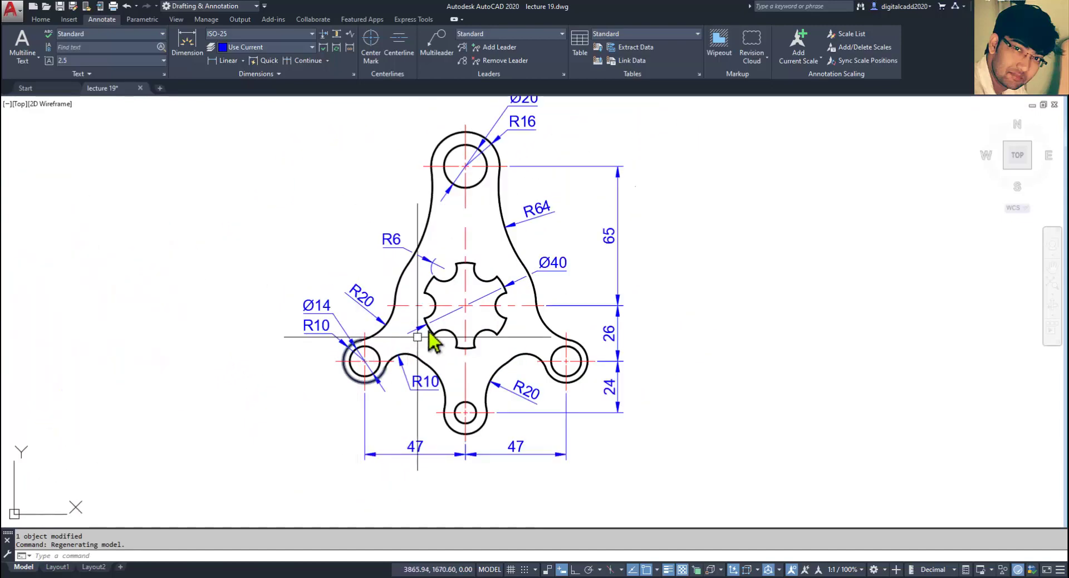
middle_click_drag(432, 336, 400, 351)
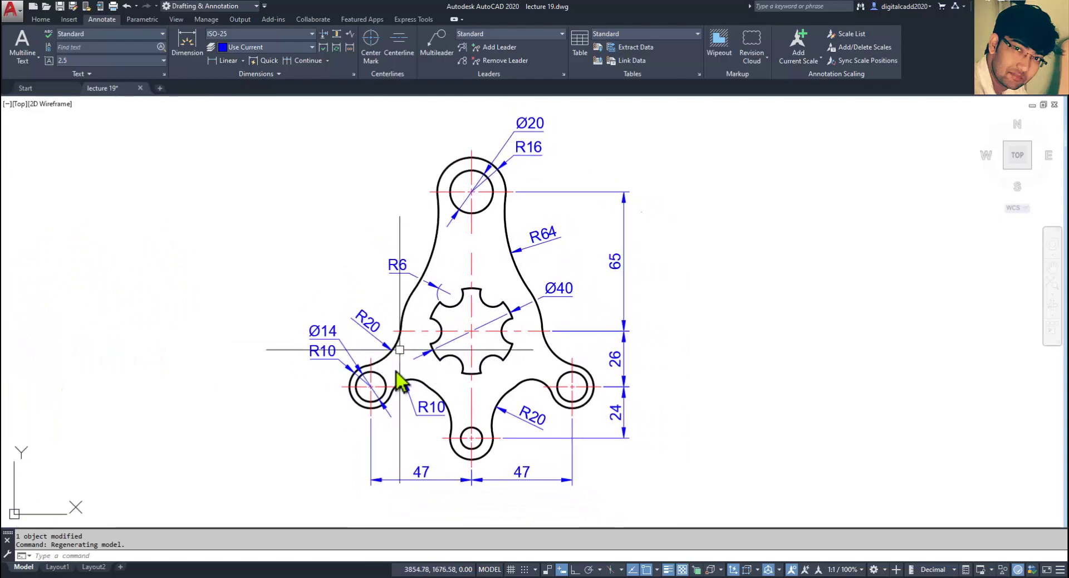
key("alt+Tab")
key("alt+Tab")
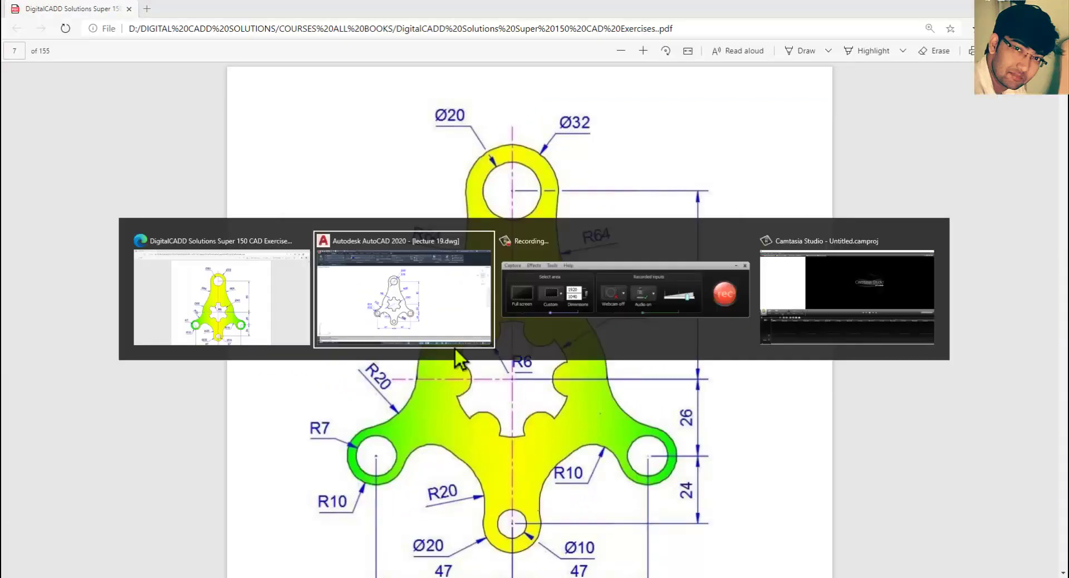
Make 03.Gradient the current layer and set up a gradient fill with green 19,155,72 as first colour and yellow as second.
left_click(41, 19)
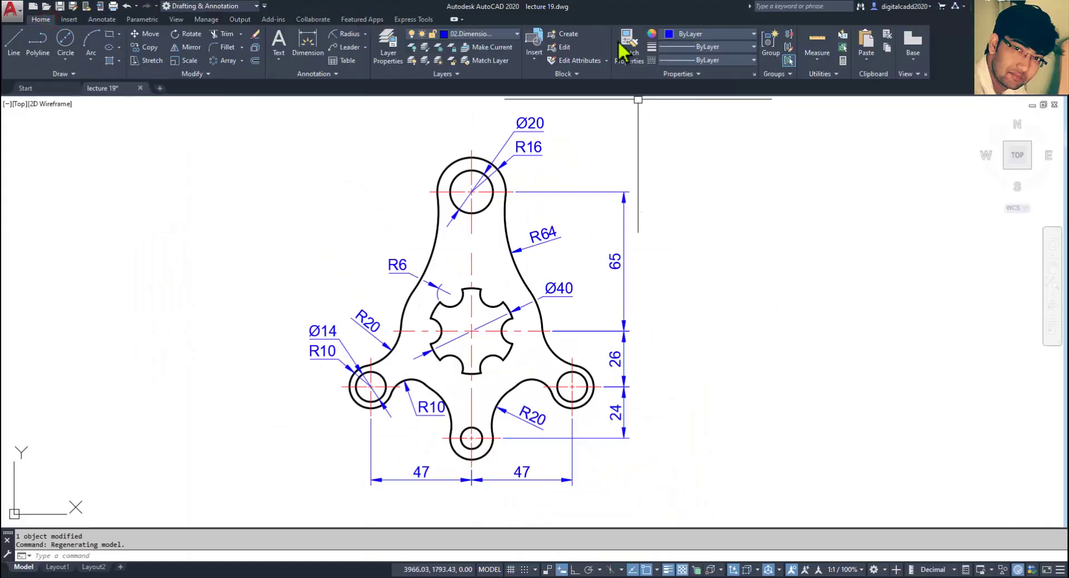
left_click(494, 34)
left_click(482, 92)
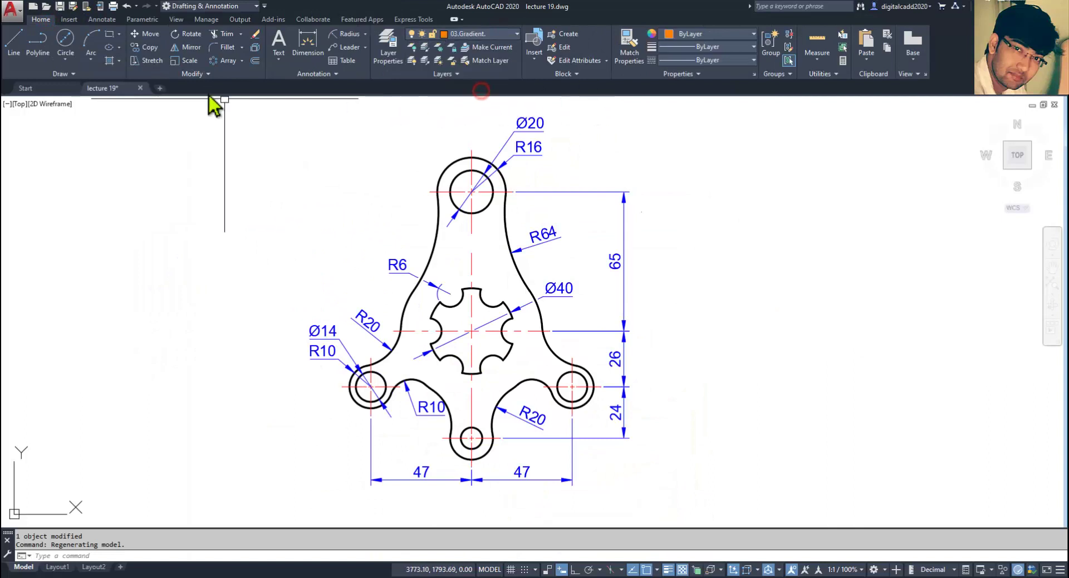
left_click(119, 61)
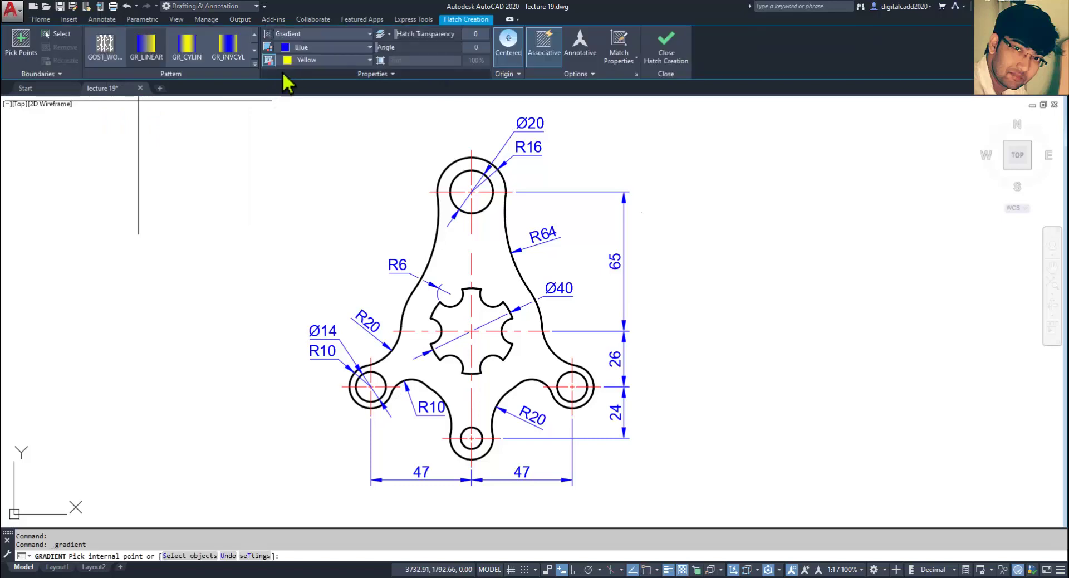
left_click(291, 60)
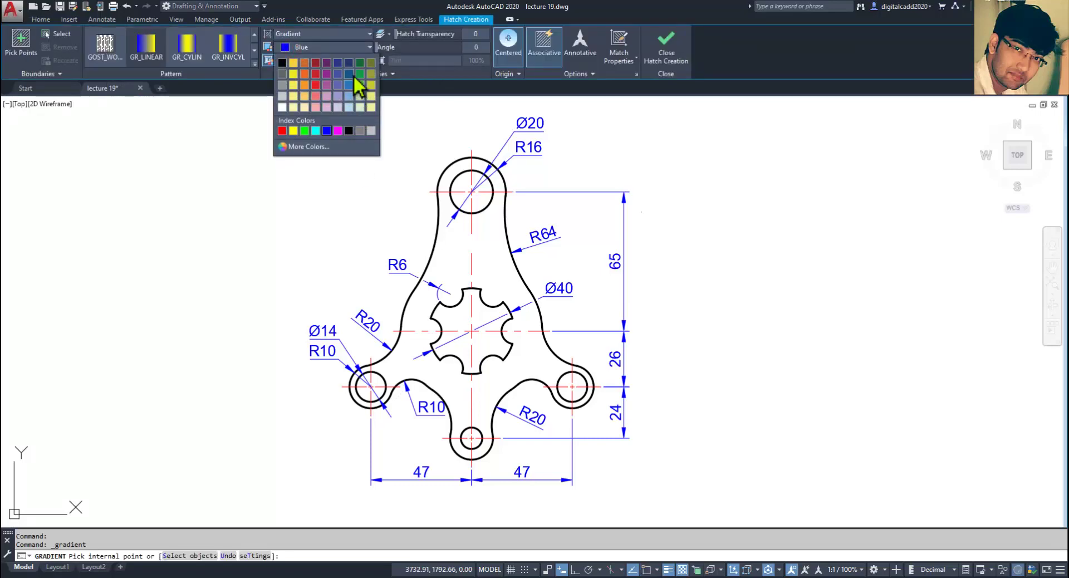
left_click(360, 72)
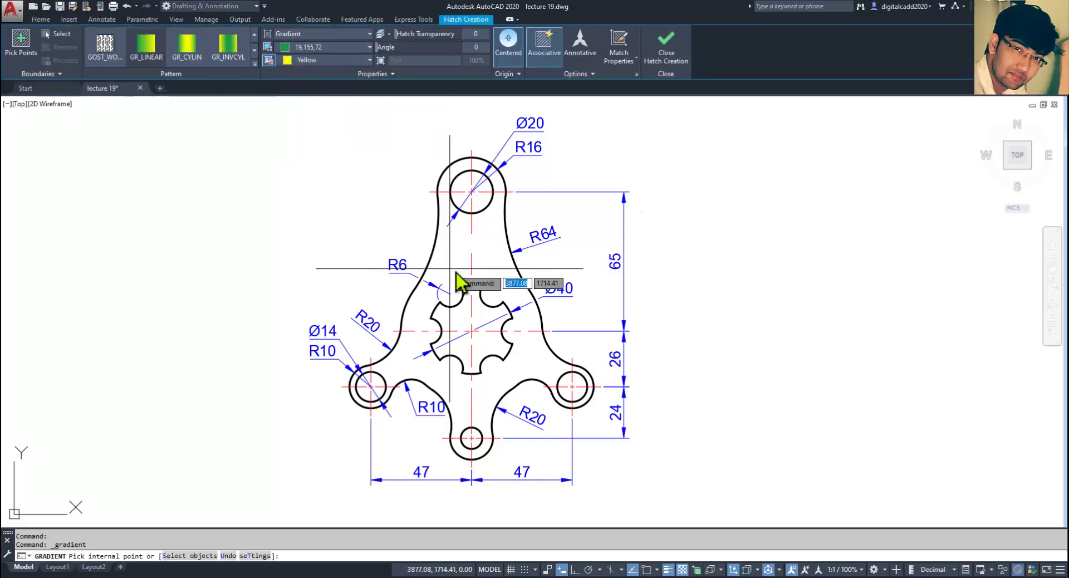
Try to fill the plate's body and the rings around its holes with the green-to-yellow gradient.
left_click(526, 375)
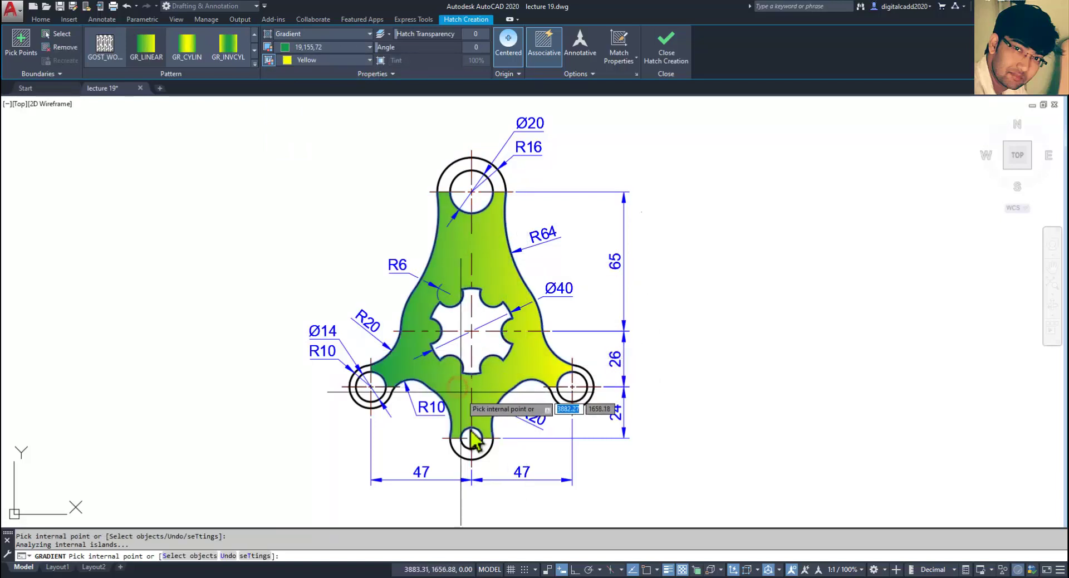
scroll(482, 470, "up", 5)
left_click(237, 282)
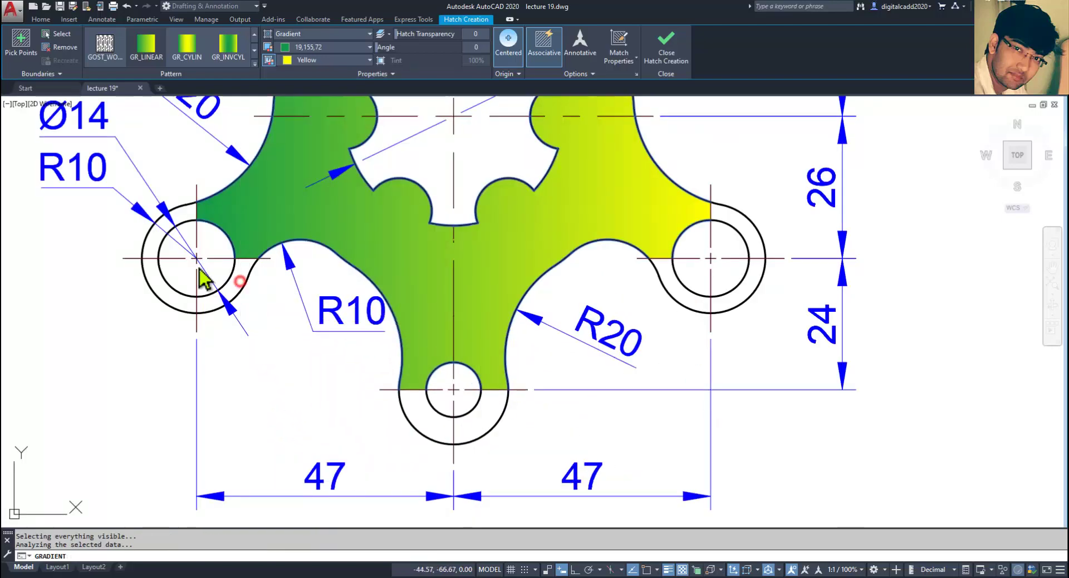
scroll(328, 362, "down", 3)
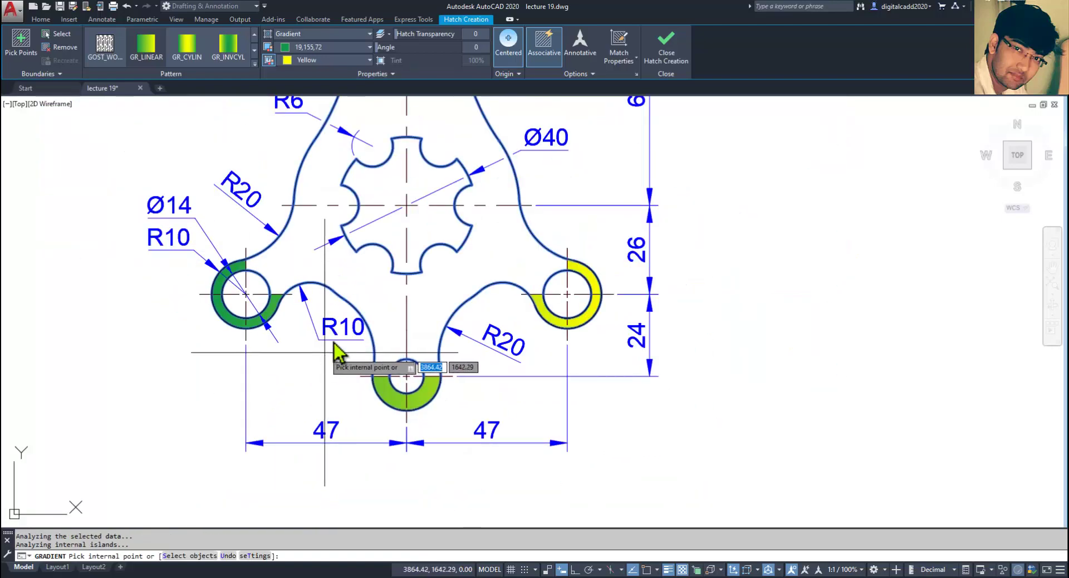
left_click(408, 363)
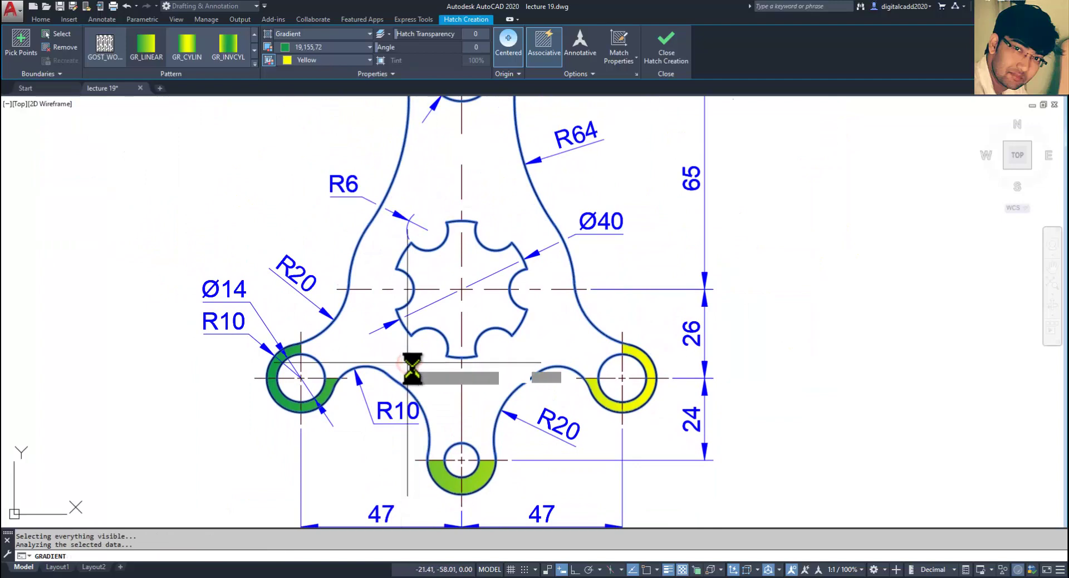
scroll(423, 370, "down", 4)
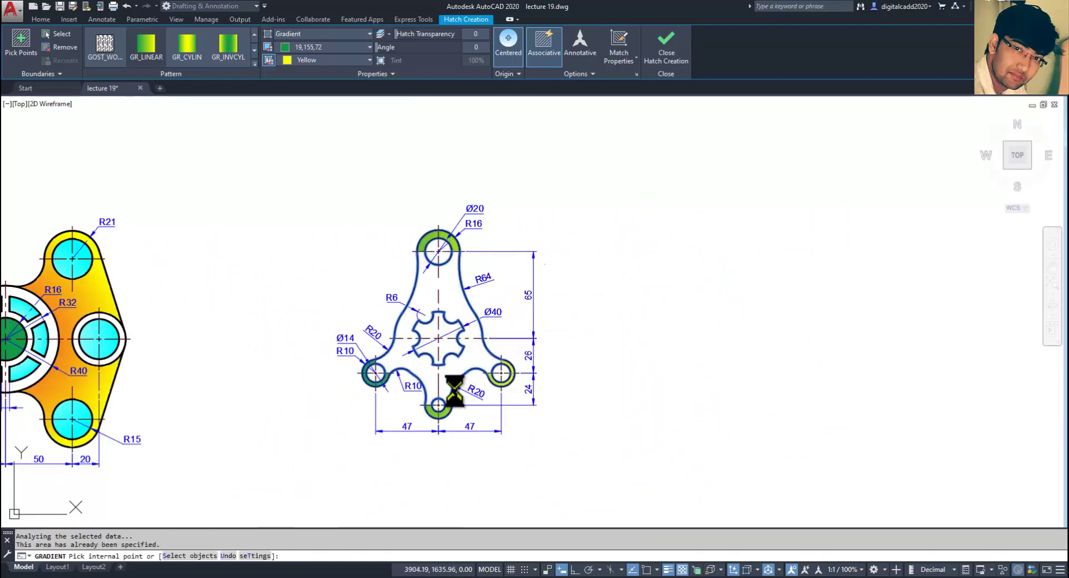
key("Return")
Erase the green-to-yellow gradient fill from the plate.
scroll(434, 328, "up", 2)
scroll(434, 196, "up", 8)
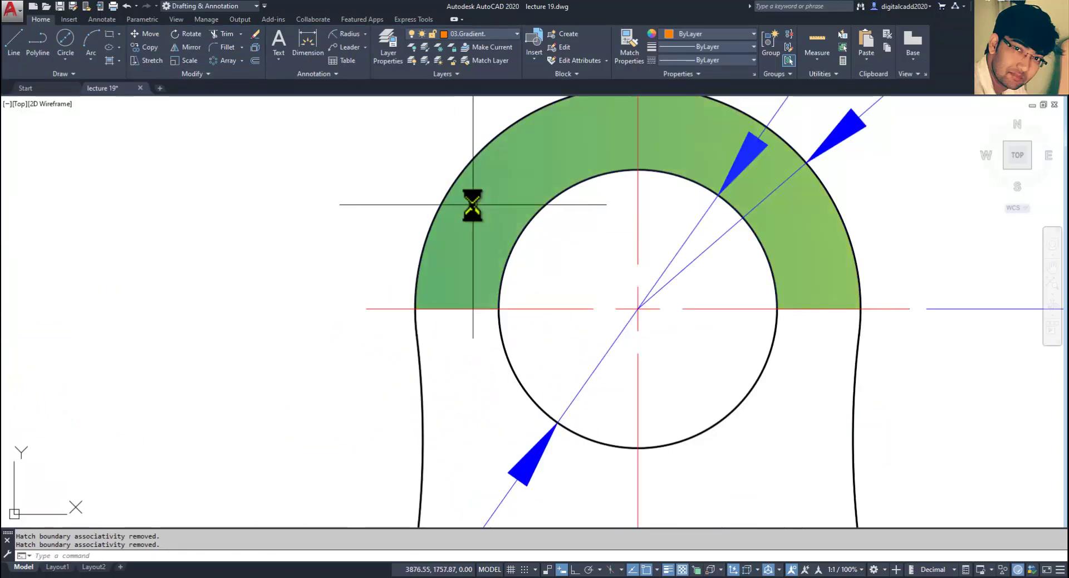
left_click(472, 207)
key("Delete")
scroll(473, 207, "down", 8)
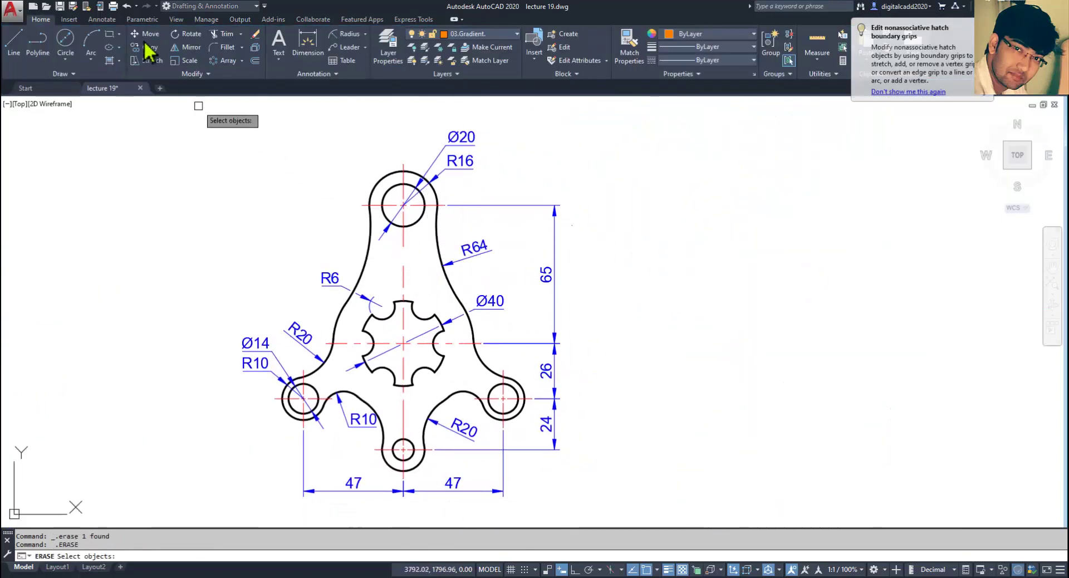
Start a new green-to-yellow gradient and fill the plate's upper body, lower body and bottom lug.
left_click(110, 61)
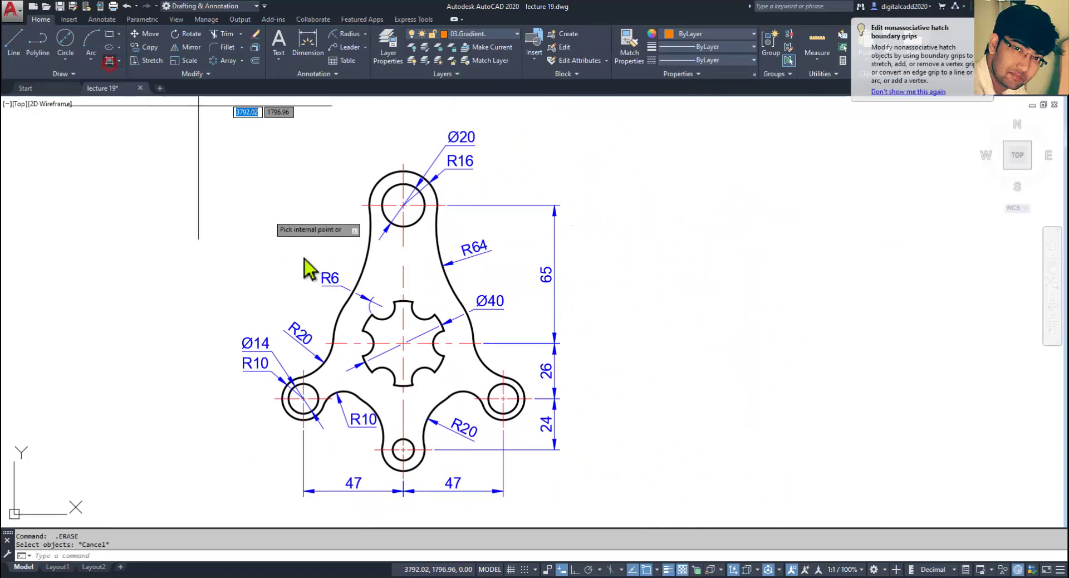
left_click(416, 284)
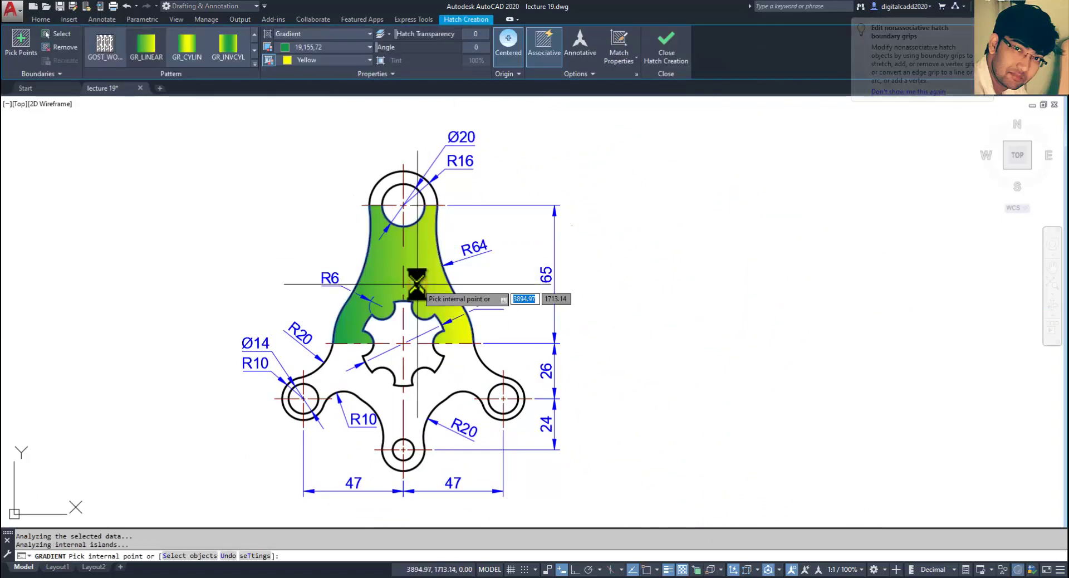
left_click(452, 376)
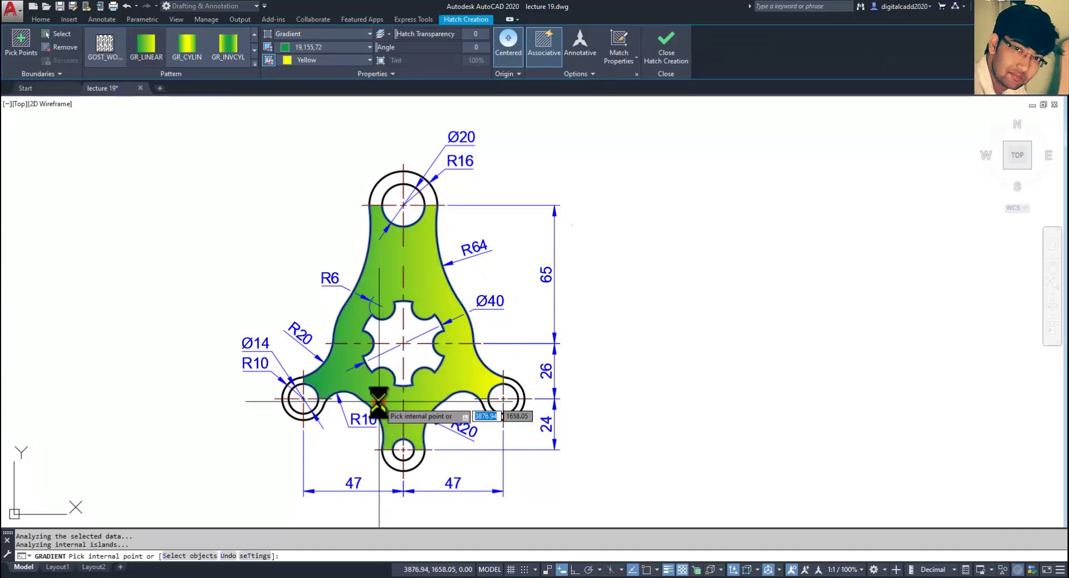
left_click(411, 464)
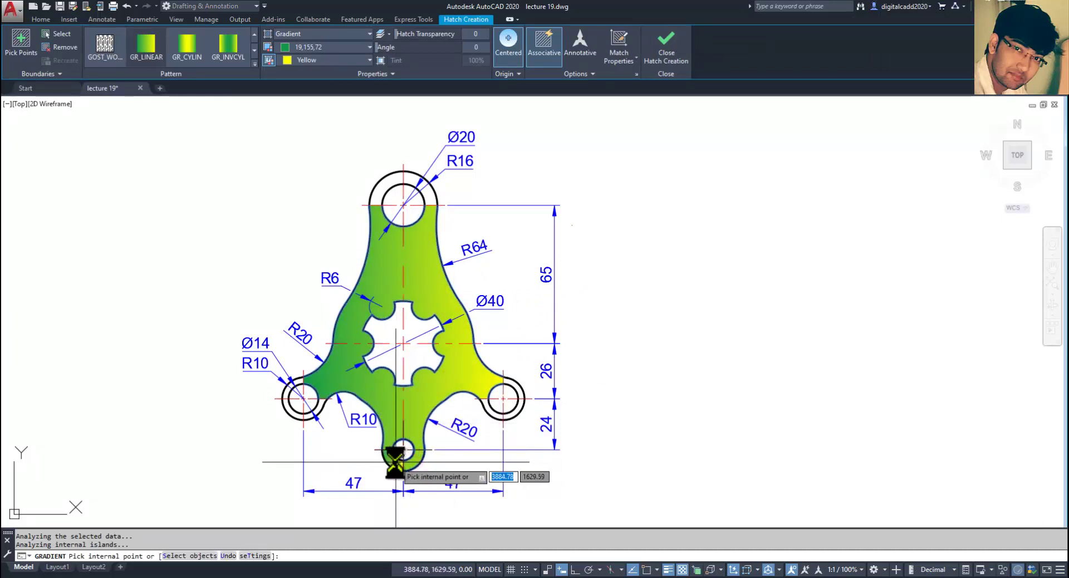
Undo the first pick at the right lug and add the ring around its hole to the gradient fill.
left_click(513, 400)
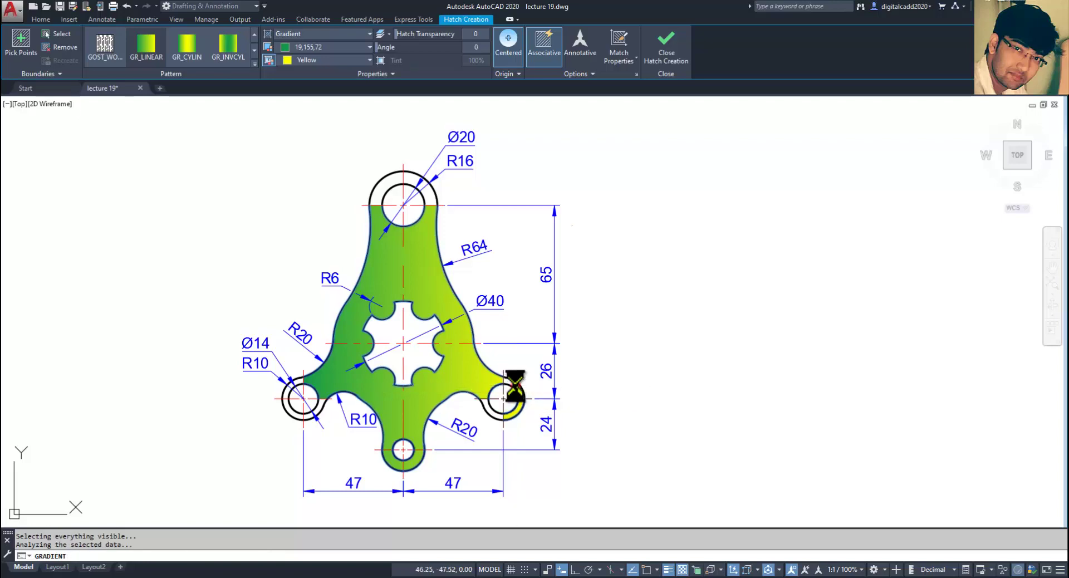
key("ctrl+z")
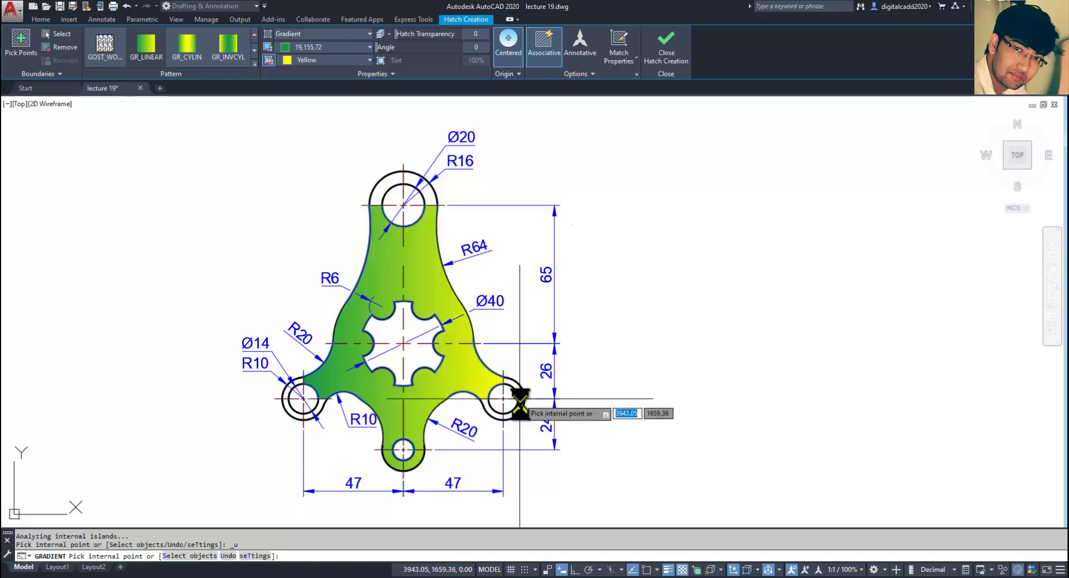
scroll(520, 402, "up", 4)
left_click(510, 382)
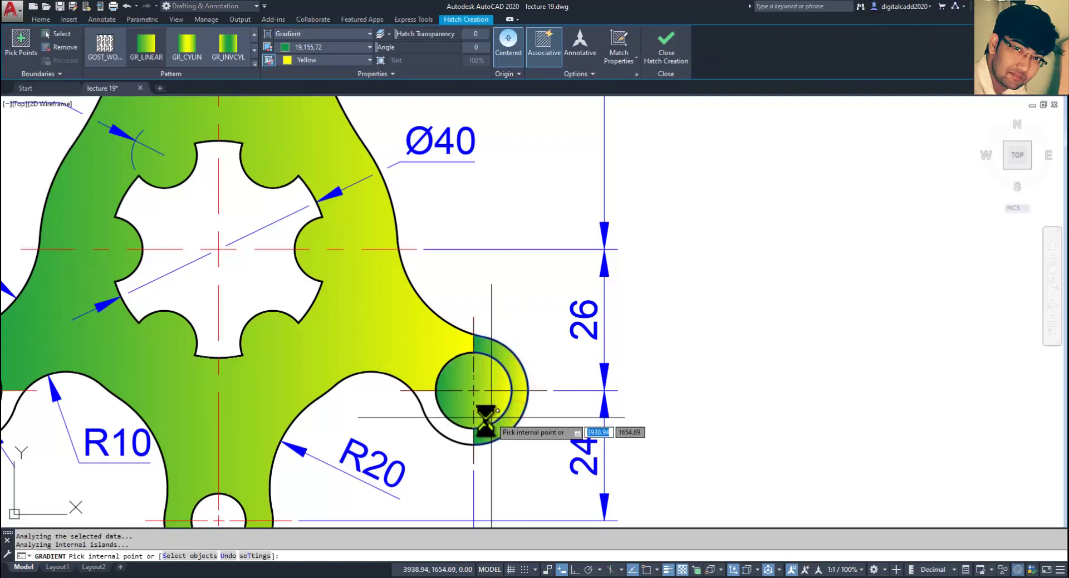
scroll(458, 432, "down", 5)
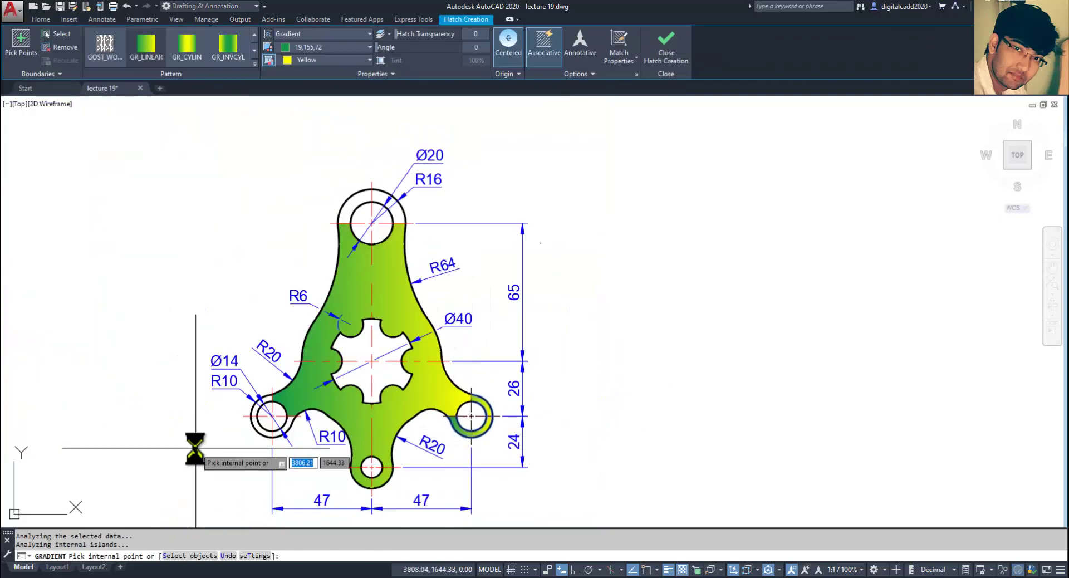
Add the rings around the left and top holes to the gradient fill and finish the fill.
scroll(222, 440, "up", 6)
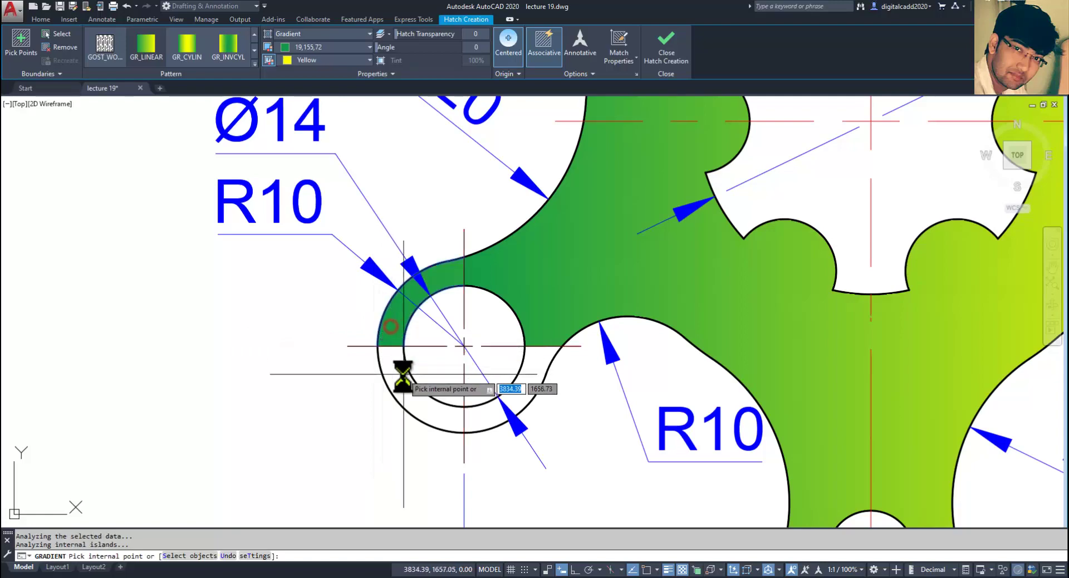
scroll(472, 409, "down", 4)
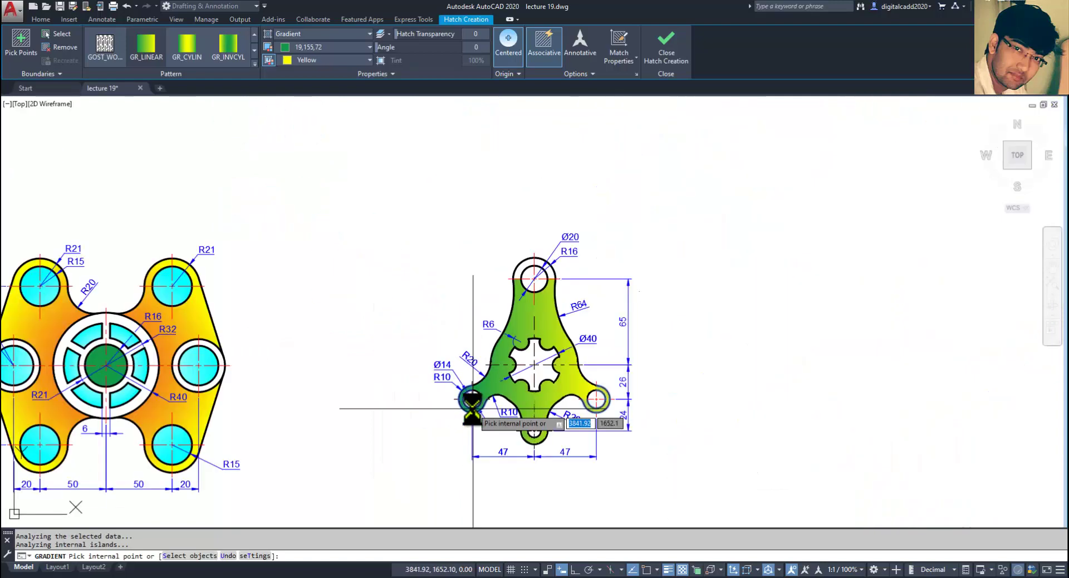
scroll(547, 254, "up", 1)
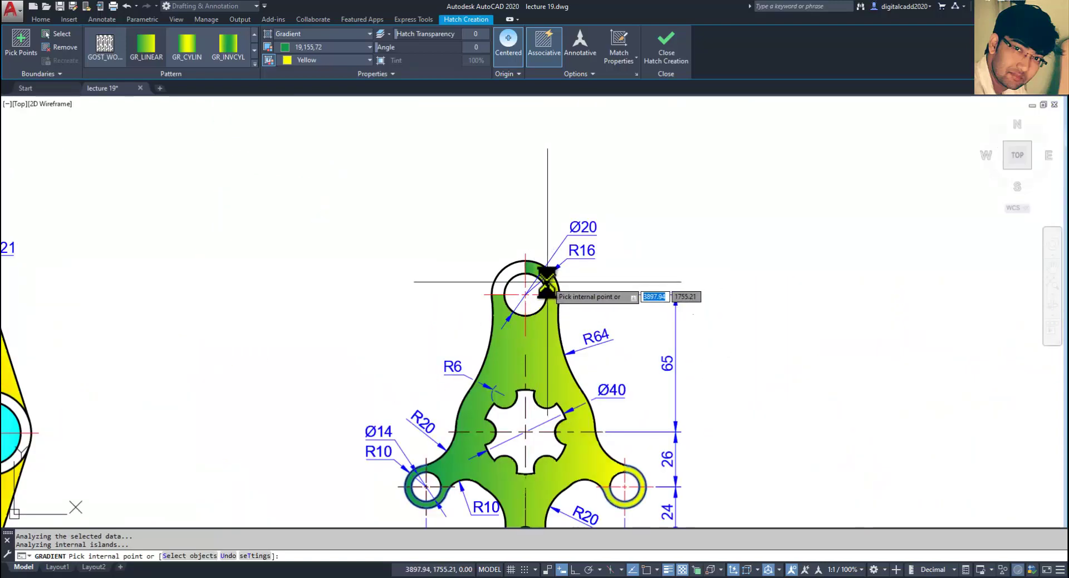
left_click(508, 280)
key("Return")
Examine the gradient-filled plate beside the neighbouring exercise, checking its cutout, lugs and dimensions.
mouse_move(531, 418)
middle_mouse_down()
mouse_move(474, 348)
mouse_move(466, 313)
middle_mouse_up()
mouse_move(505, 341)
middle_mouse_down()
mouse_move(504, 363)
mouse_move(656, 387)
mouse_move(657, 415)
mouse_move(683, 409)
middle_mouse_up()
mouse_move(443, 336)
middle_mouse_down()
mouse_move(472, 323)
mouse_move(440, 324)
middle_mouse_up()
middle_click_drag(613, 376, 656, 387)
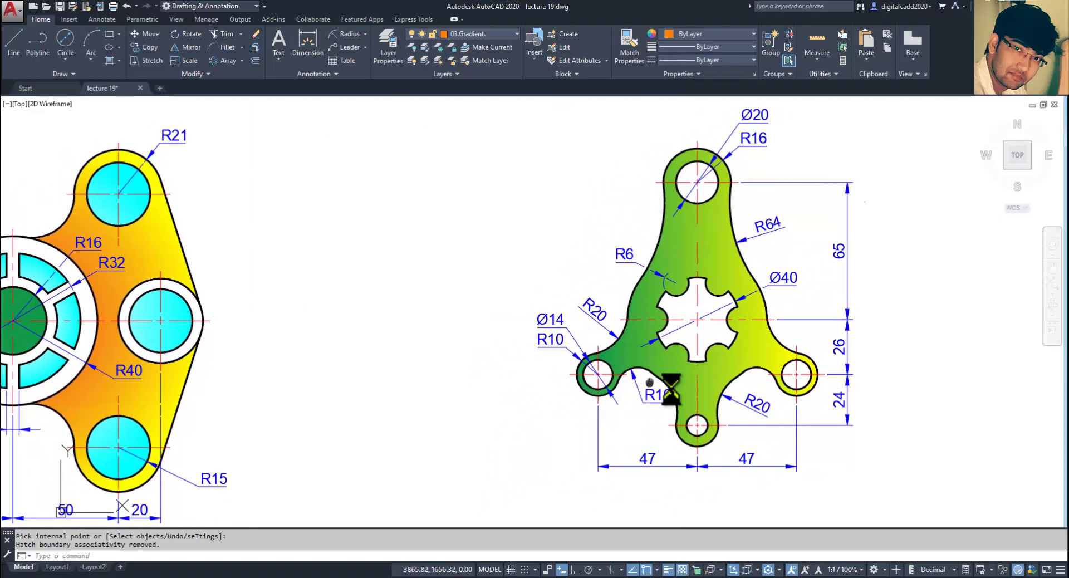
scroll(732, 405, "up", 2)
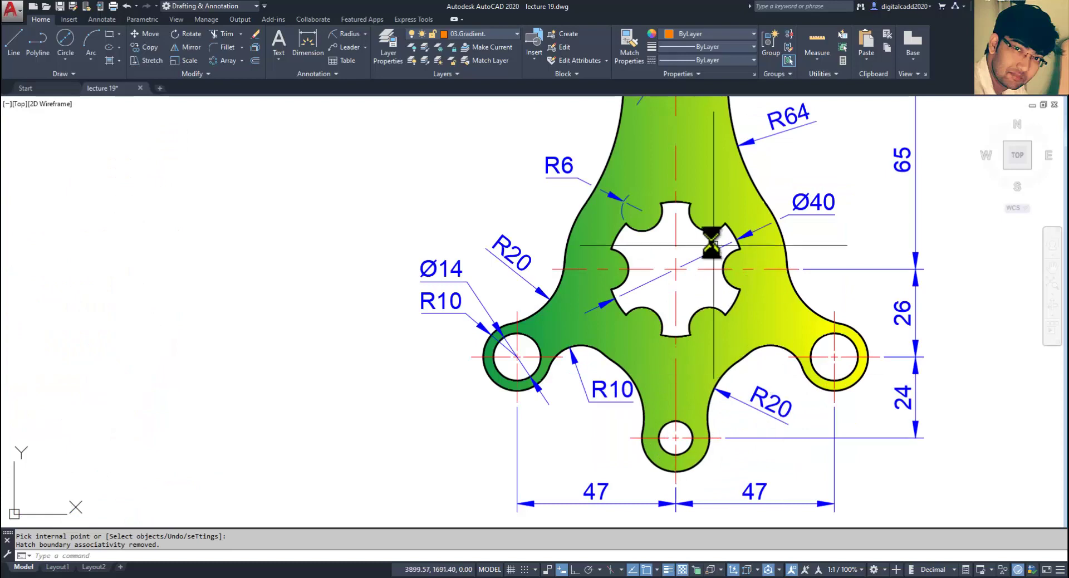
mouse_move(714, 245)
middle_mouse_down()
mouse_move(714, 348)
mouse_move(714, 332)
mouse_move(663, 333)
middle_mouse_up()
scroll(691, 307, "down", 2)
scroll(669, 373, "up", 2)
mouse_move(703, 304)
middle_mouse_down()
mouse_move(697, 366)
mouse_move(735, 378)
mouse_move(677, 321)
middle_mouse_up()
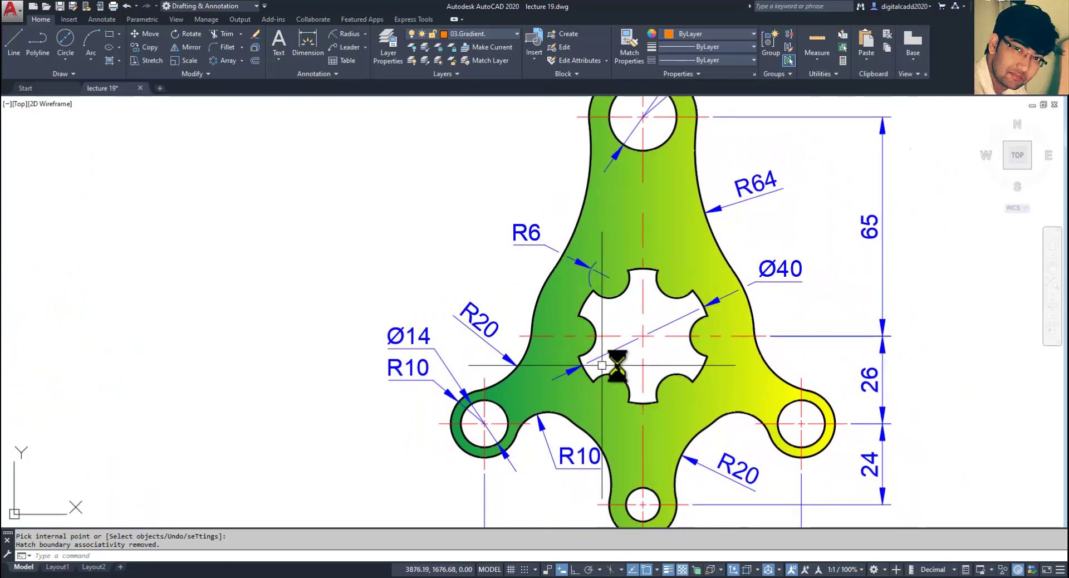
mouse_move(645, 389)
middle_mouse_down()
mouse_move(694, 301)
mouse_move(668, 384)
mouse_move(677, 451)
mouse_move(679, 385)
mouse_move(733, 350)
middle_mouse_up()
scroll(680, 384, "down", 2)
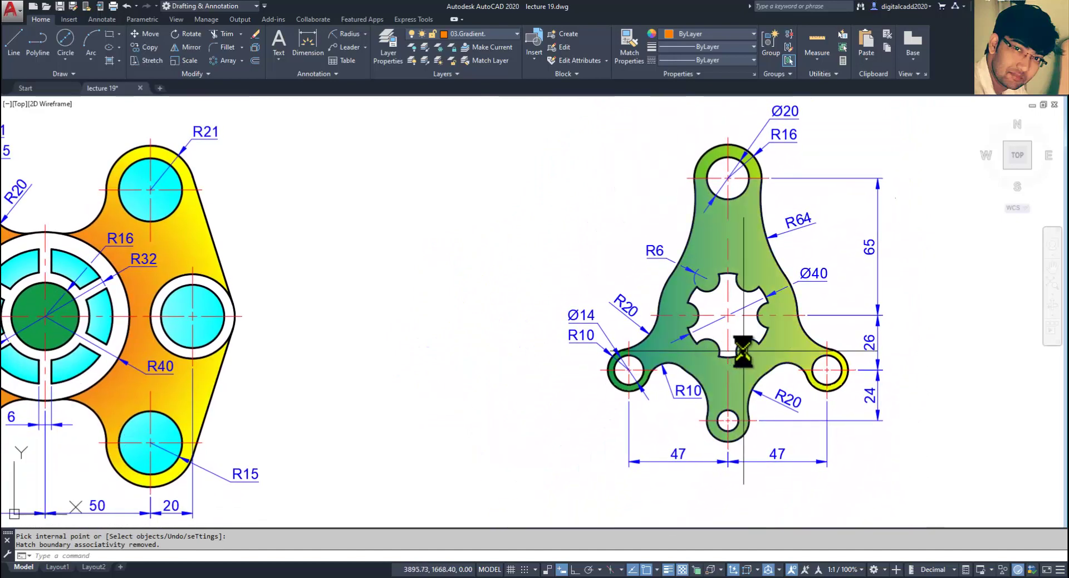
scroll(695, 329, "up", 2)
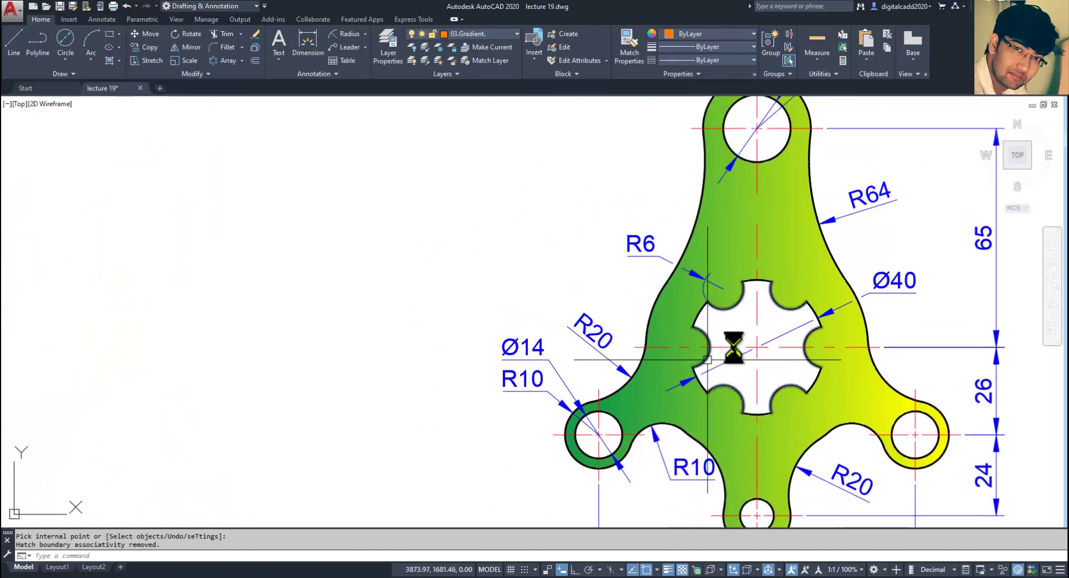